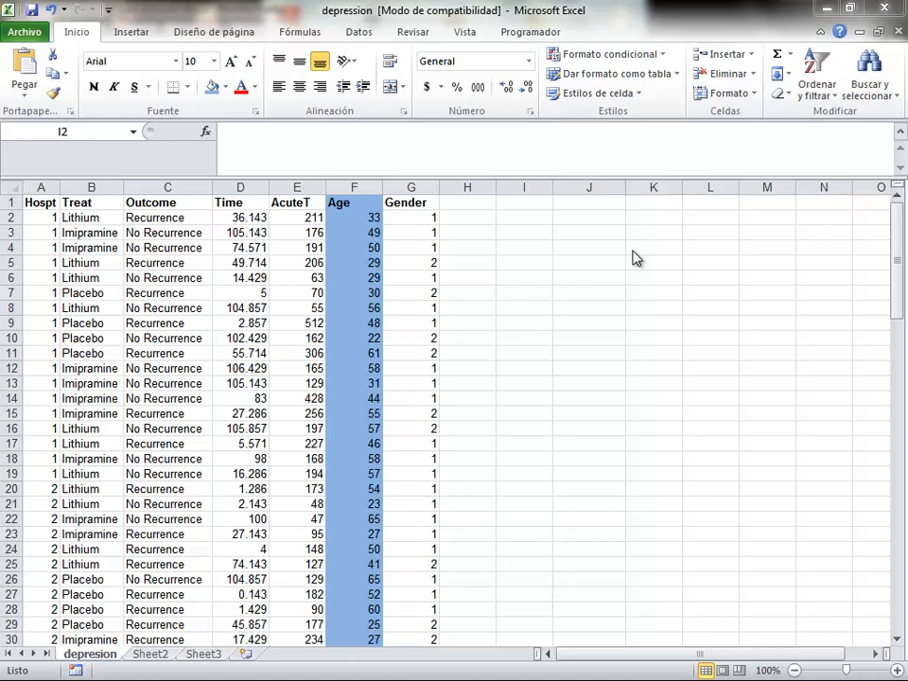
Enter the heading "1.- Determinar el rango" in cell I3, beside the data table.
{"action": "left_click", "coordinate": [542, 234]}
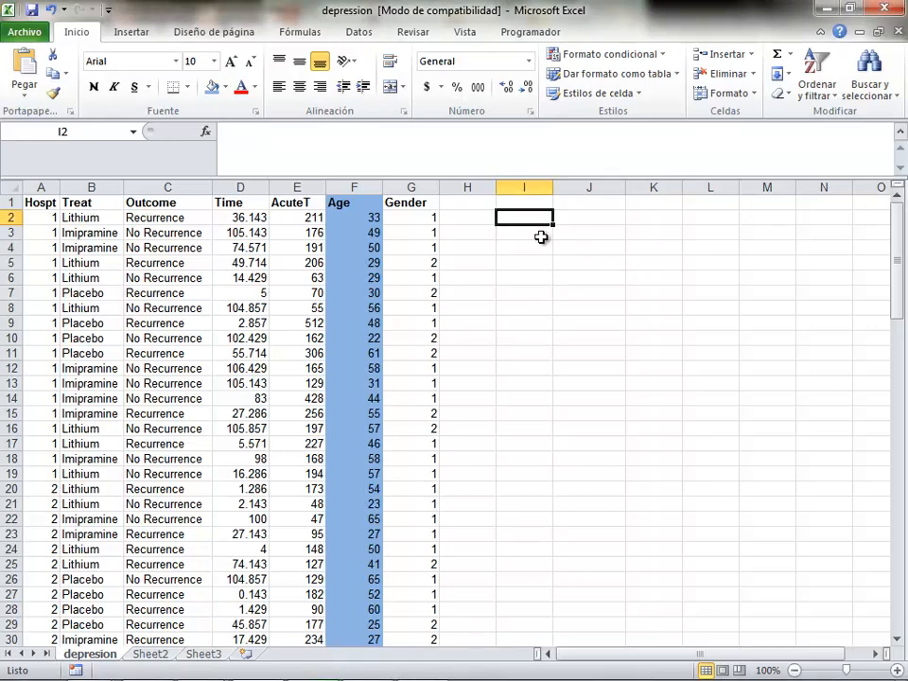
{"action": "left_click", "coordinate": [516, 232]}
{"action": "type", "text": "1."}
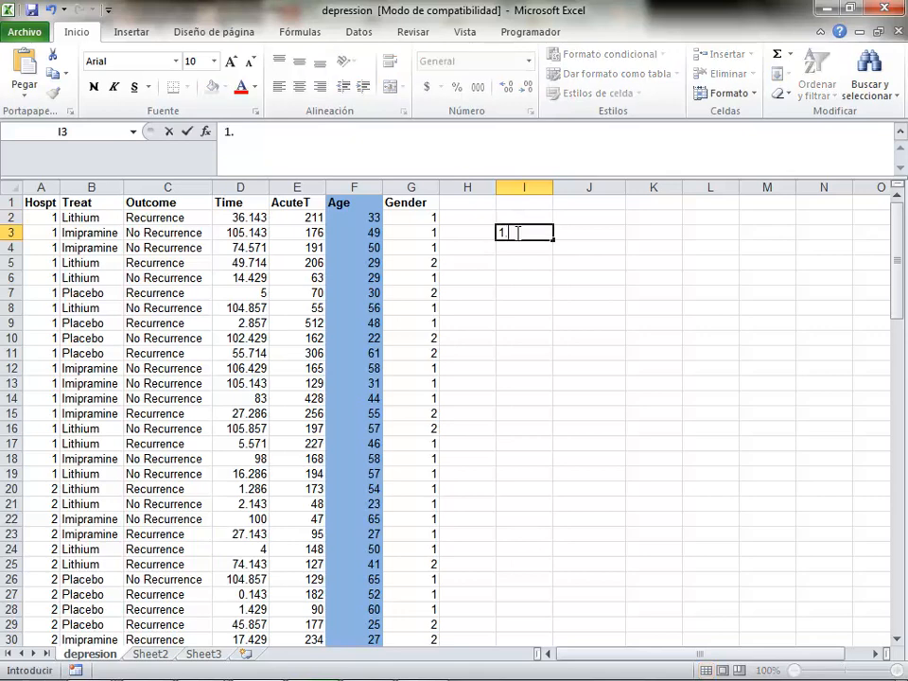
{"action": "type", "text": "- Determ"}
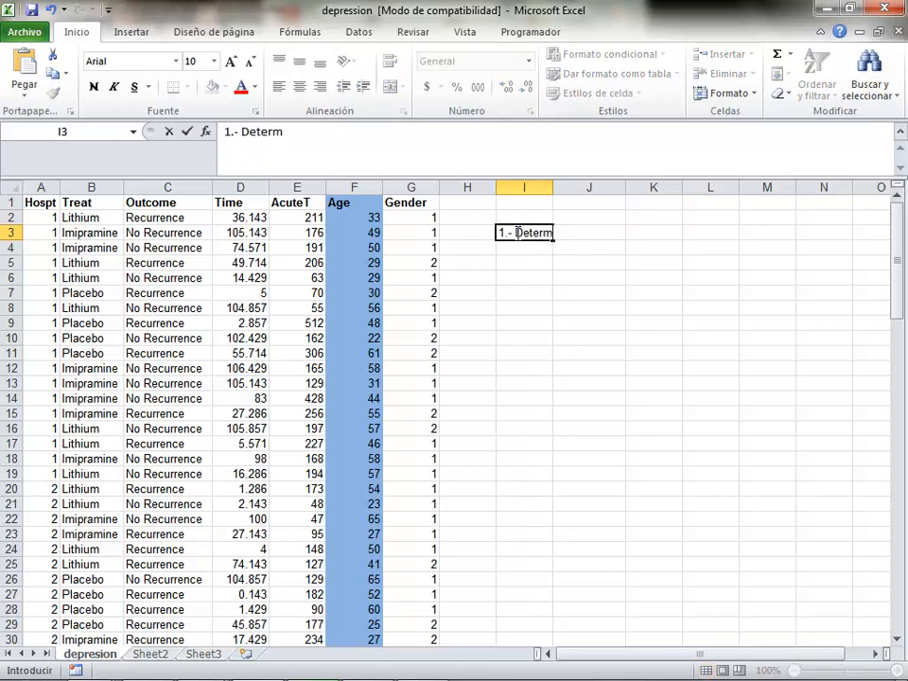
{"action": "type", "text": "inar el ran"}
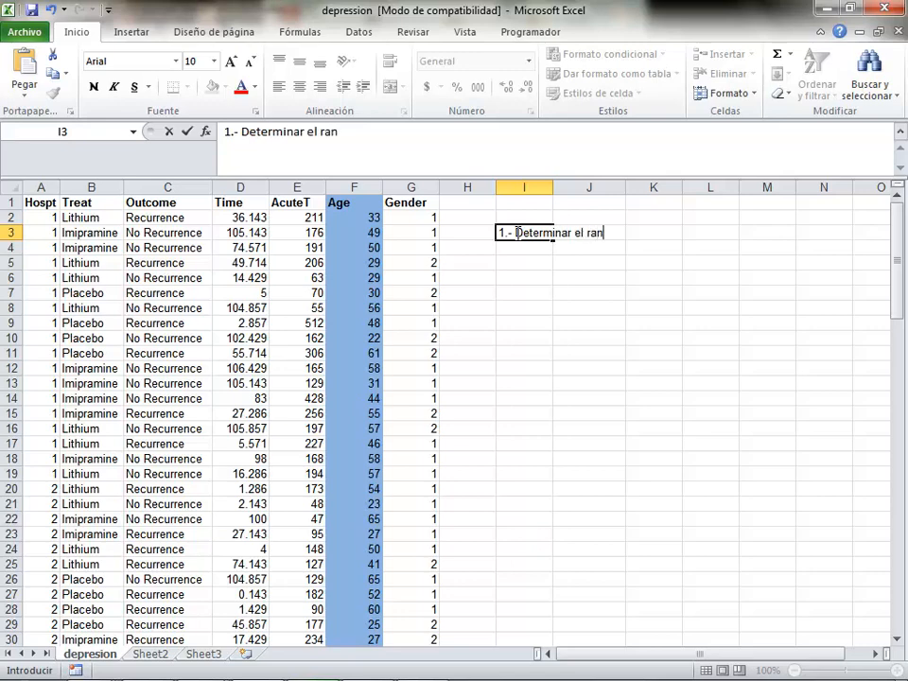
{"action": "type", "text": "go"}
{"action": "key", "text": "Return"}
Write the definition "Rango=Maximo-Mínimo" in cell I4, directly under the heading.
{"action": "type", "text": "Rango"}
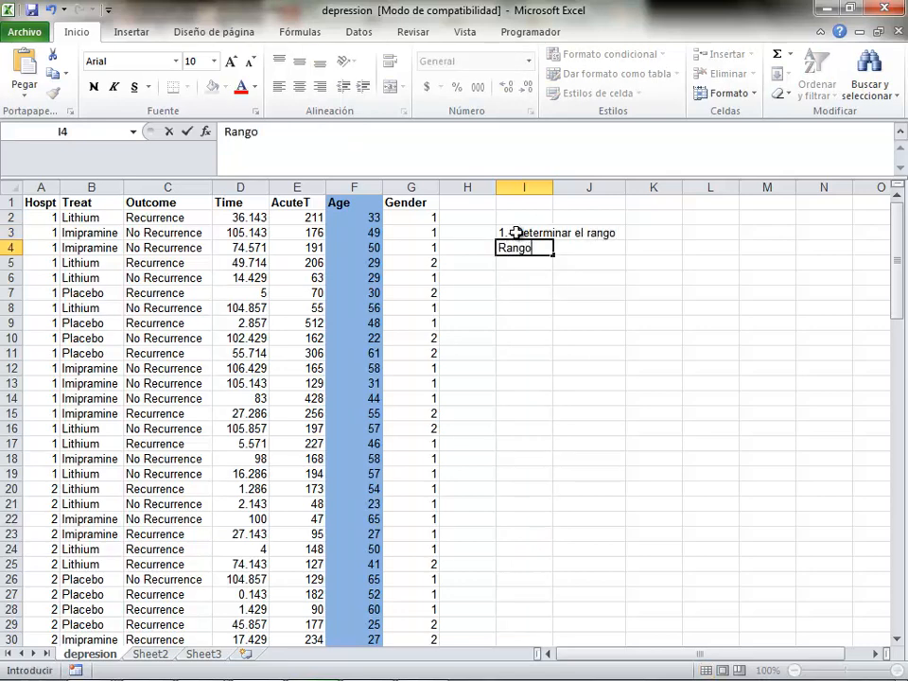
{"action": "type", "text": "=Maximo"}
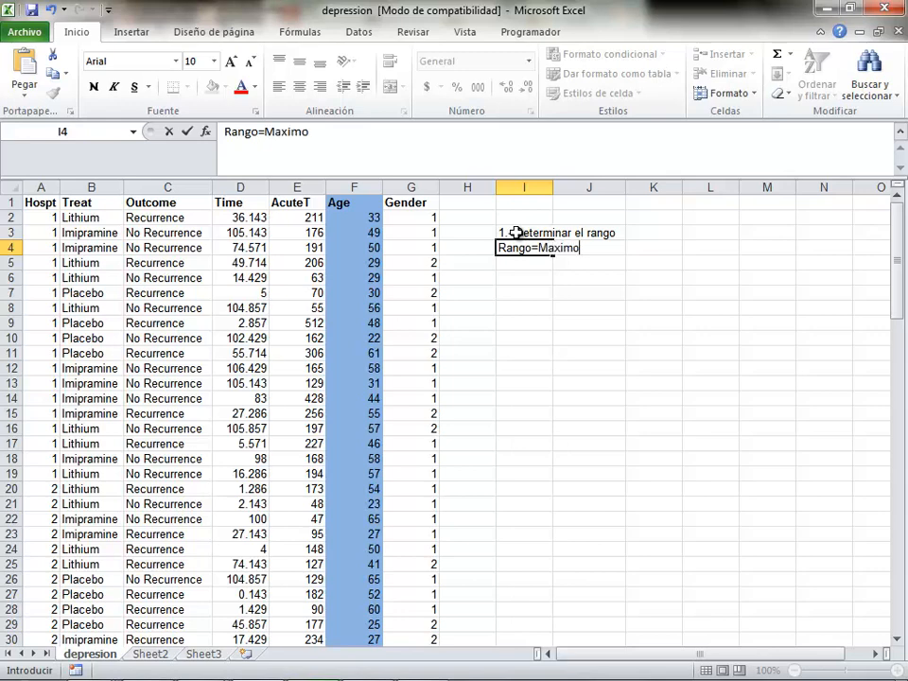
{"action": "type", "text": "-Mínimo"}
{"action": "key", "text": "Return"}
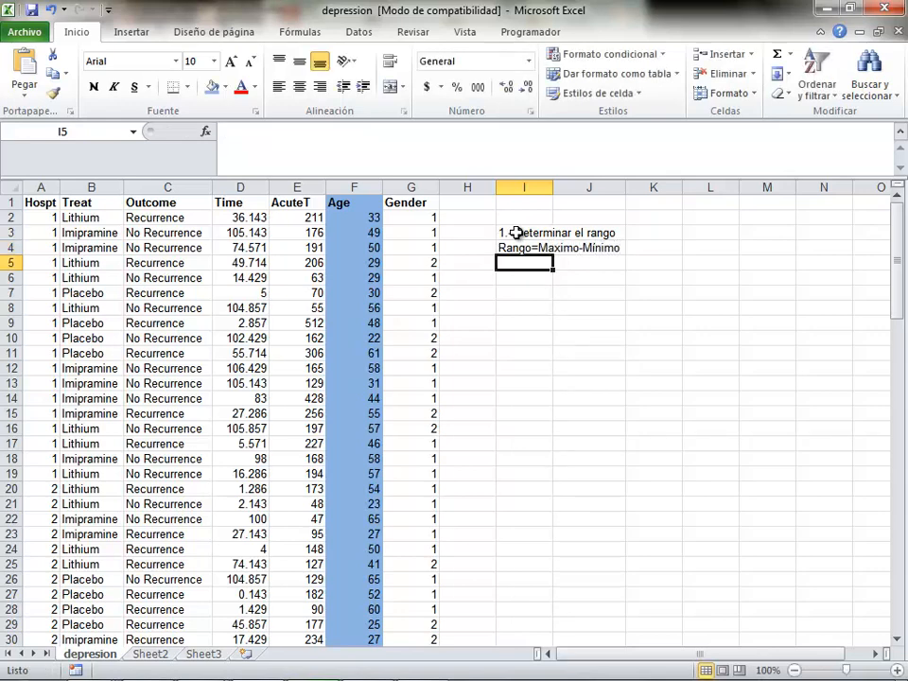
Label cell I6 "Máximo" and calculate the maximum of the Age values in F2:F110 in cell J6.
{"action": "key", "text": "Return"}
{"action": "type", "text": "Máximo"}
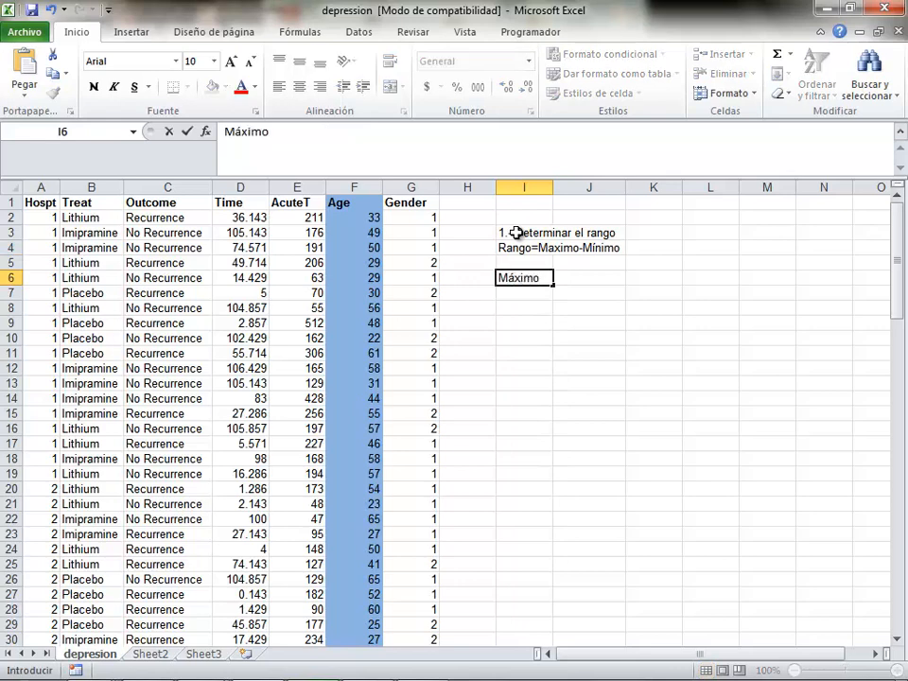
{"action": "key", "text": "Tab"}
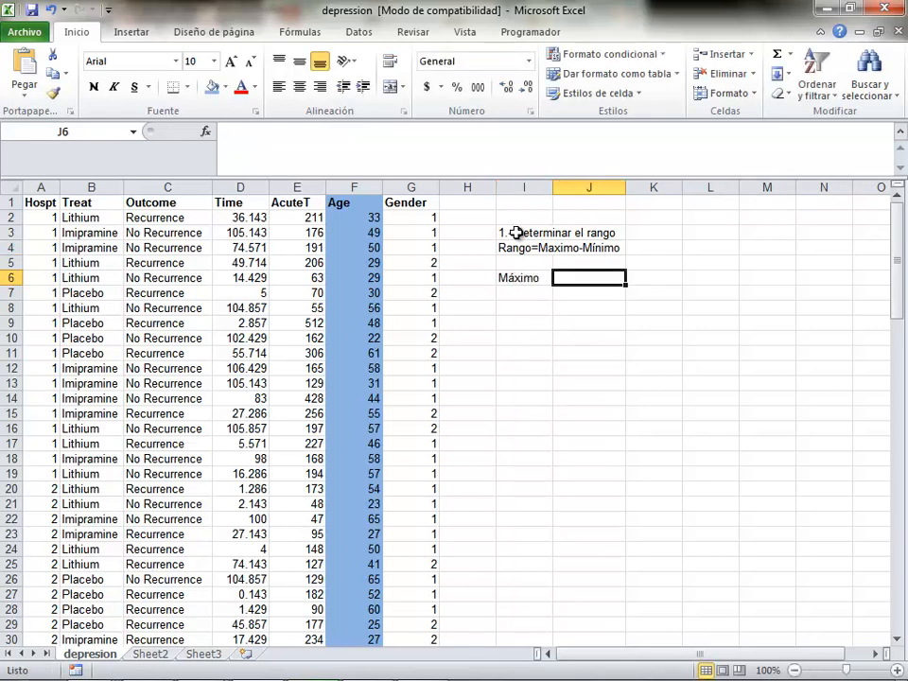
{"action": "type", "text": "=max("}
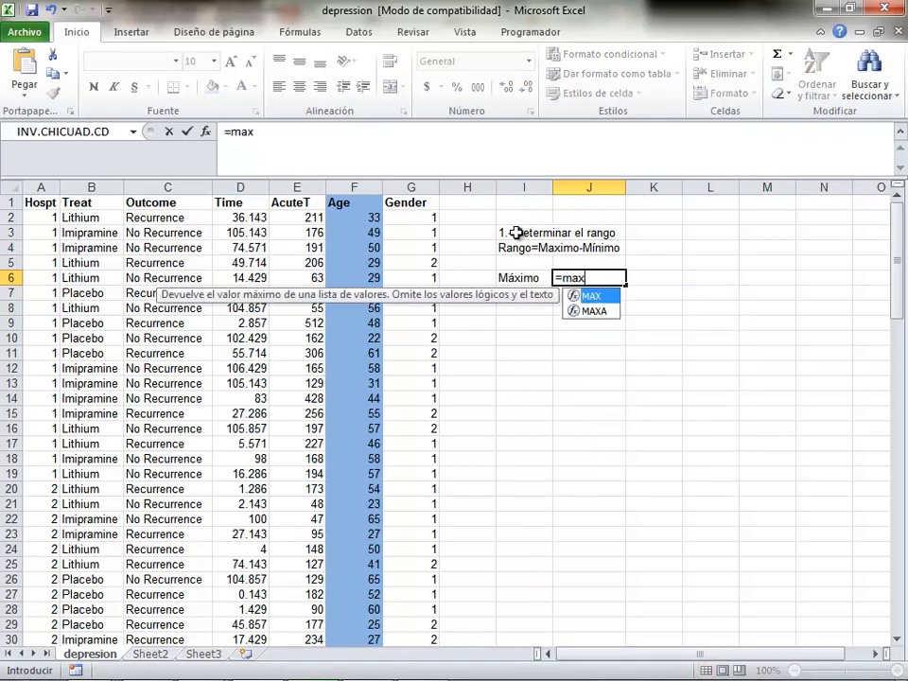
{"action": "left_click", "coordinate": [362, 220]}
{"action": "key", "text": "shift+Down"}
{"action": "key", "text": "shift+Down"}
{"action": "key", "text": "shift+Down"}
{"action": "key", "text": "shift+Down"}
{"action": "key", "text": "shift+Down"}
{"action": "key", "text": "shift+Down"}
{"action": "key", "text": "shift+Down"}
{"action": "key", "text": "shift+Down"}
{"action": "key", "text": "shift+Down"}
{"action": "key", "text": "shift+Down"}
{"action": "key", "text": "shift+Down"}
{"action": "key", "text": "shift+Down"}
{"action": "key", "text": "shift+Down"}
{"action": "key", "text": "shift+Down"}
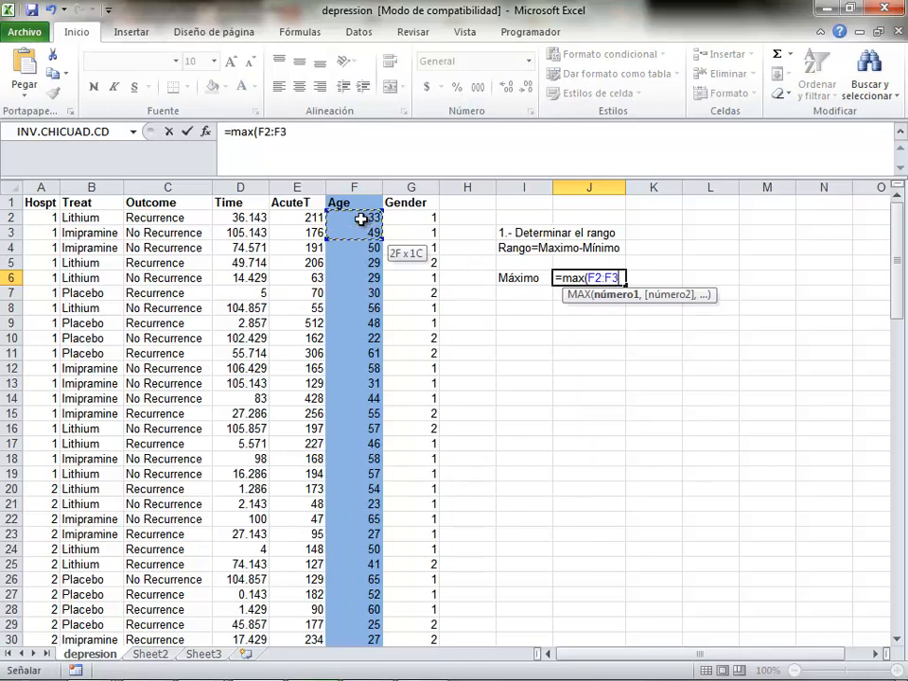
{"action": "key", "text": "shift+Down"}
{"action": "key", "text": "shift+Down"}
{"action": "key", "text": "shift+Down"}
{"action": "key", "text": "shift+Down"}
{"action": "key", "text": "shift+Down"}
{"action": "key", "text": "shift+Down"}
{"action": "key", "text": "shift+Down"}
{"action": "key", "text": "shift+Down"}
{"action": "key", "text": "shift+Down"}
{"action": "key", "text": "shift+Down"}
{"action": "key", "text": "shift+Down"}
{"action": "key", "text": "shift+Down"}
{"action": "key", "text": "shift+Down"}
{"action": "key", "text": "shift+Down"}
{"action": "key", "text": "shift+Down"}
{"action": "key", "text": "shift+Down"}
{"action": "key", "text": "shift+Down"}
{"action": "key", "text": "shift+Down"}
{"action": "key", "text": "shift+Down"}
{"action": "key", "text": "shift+Down"}
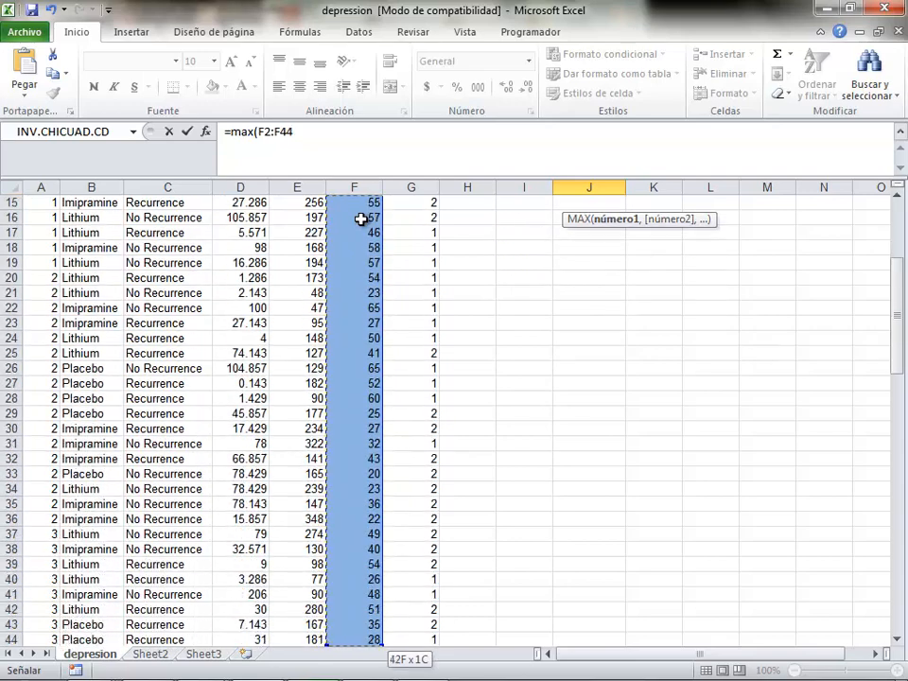
{"action": "key", "text": "shift+Down"}
{"action": "key", "text": "shift+Down"}
{"action": "key", "text": "shift+Down"}
{"action": "key", "text": "shift+Down"}
{"action": "key", "text": "shift+Down"}
{"action": "key", "text": "shift+Down"}
{"action": "key", "text": "shift+Down"}
{"action": "key", "text": "shift+Down"}
{"action": "key", "text": "shift+Down"}
{"action": "key", "text": "shift+Down"}
{"action": "key", "text": "shift+Down"}
{"action": "key", "text": "shift+Down"}
{"action": "key", "text": "shift+Down"}
{"action": "key", "text": "shift+Down"}
{"action": "key", "text": "shift+Down"}
{"action": "key", "text": "shift+Down"}
{"action": "key", "text": "shift+Down"}
{"action": "key", "text": "shift+Down"}
{"action": "key", "text": "shift+Down"}
{"action": "key", "text": "shift+Down"}
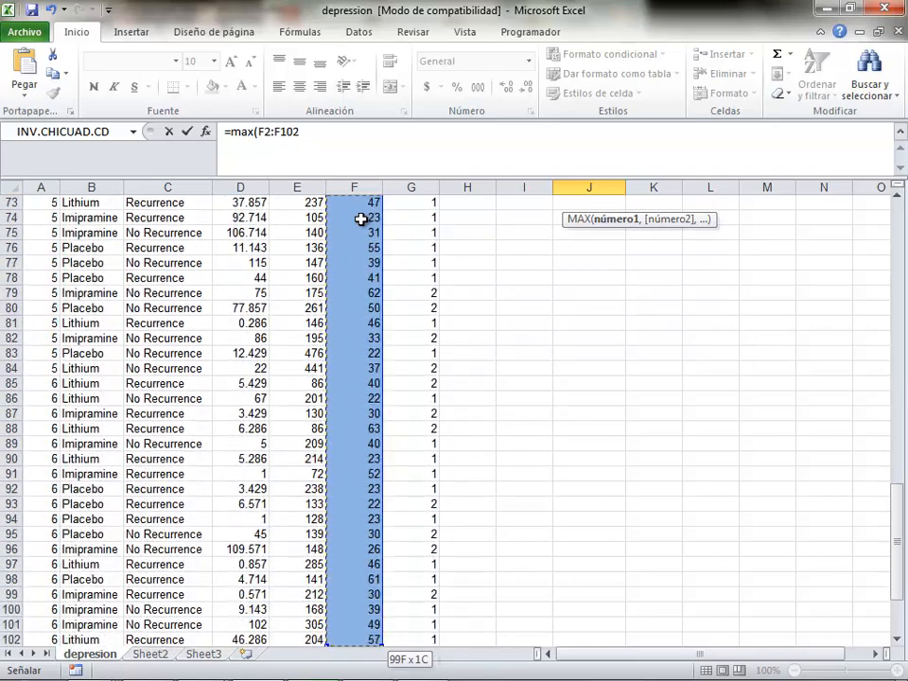
{"action": "key", "text": "shift+Up"}
{"action": "key", "text": "shift+Up"}
{"action": "key", "text": "shift+Up"}
{"action": "key", "text": "shift+Up"}
{"action": "key", "text": "shift+Up"}
{"action": "key", "text": "shift+Up"}
{"action": "key", "text": "shift+Up"}
{"action": "key", "text": "shift+Up"}
{"action": "key", "text": "shift+Up"}
{"action": "key", "text": "shift+Up"}
{"action": "key", "text": "shift+Up"}
{"action": "key", "text": "shift+Up"}
{"action": "key", "text": "shift+Up"}
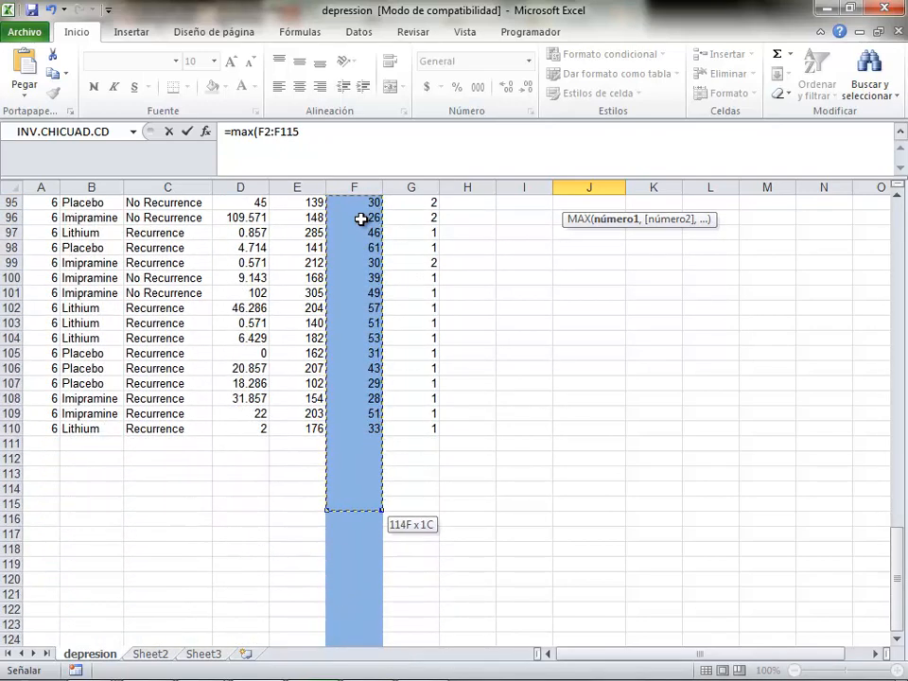
{"action": "type", "text": ")"}
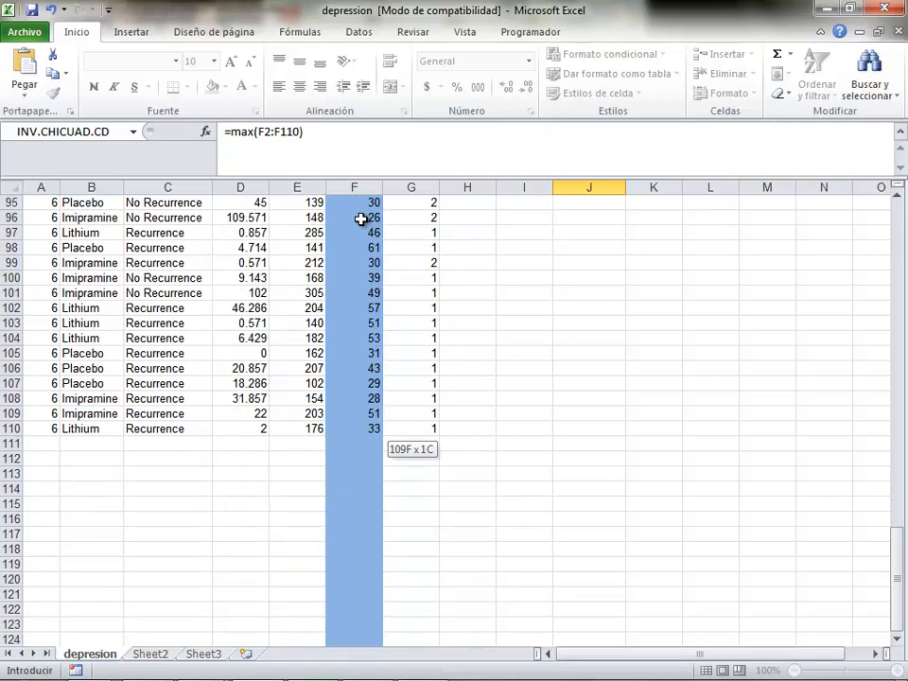
{"action": "key", "text": "Return"}
Label cell I7 "Mínimo" and calculate the minimum of the Age values in F2:F110 in cell J7.
{"action": "key", "text": "Left"}
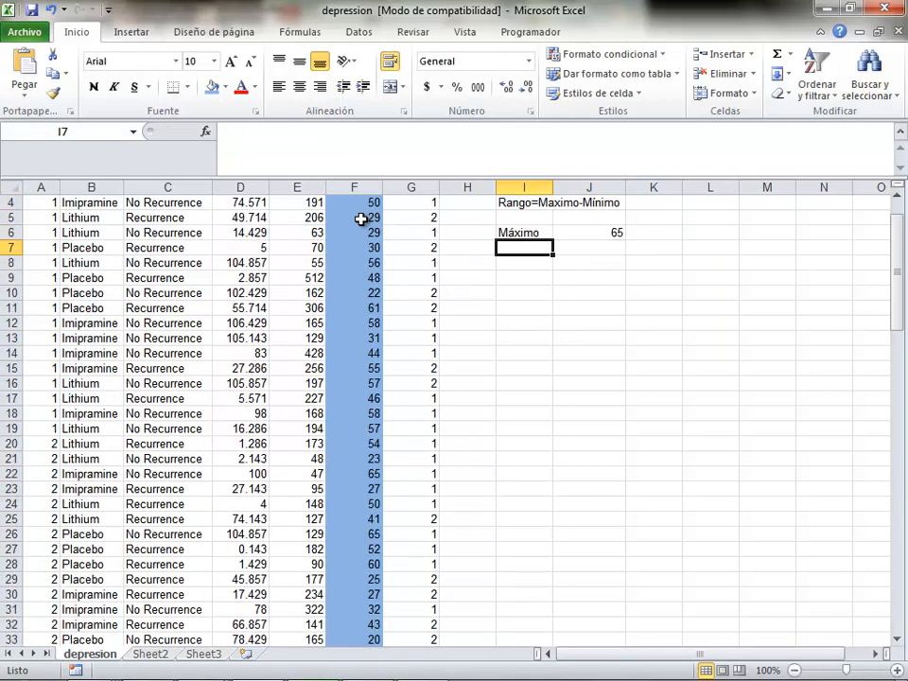
{"action": "type", "text": "Mínimo"}
{"action": "key", "text": "Tab"}
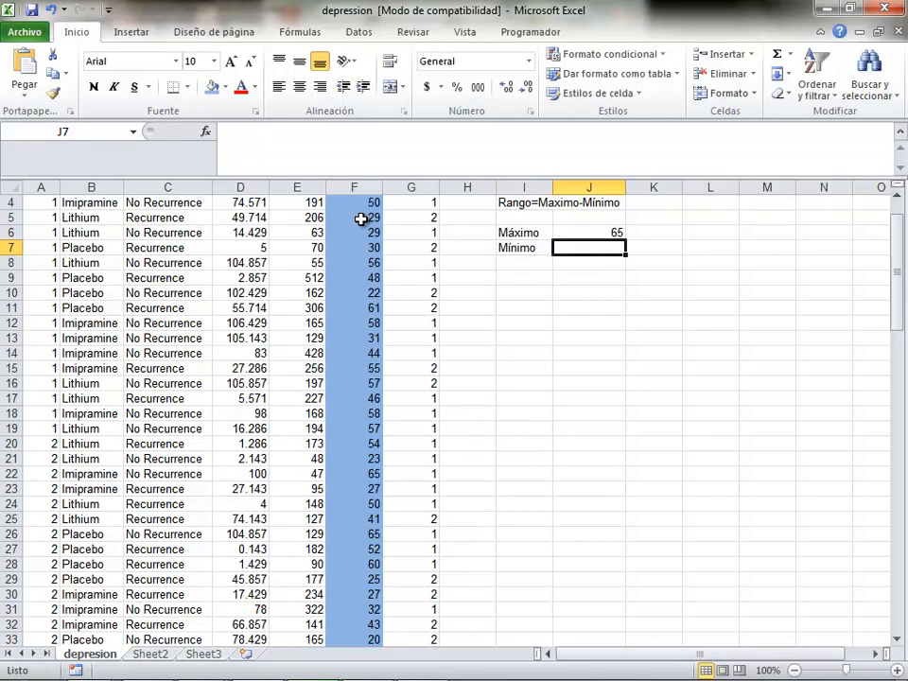
{"action": "type", "text": "=Mi"}
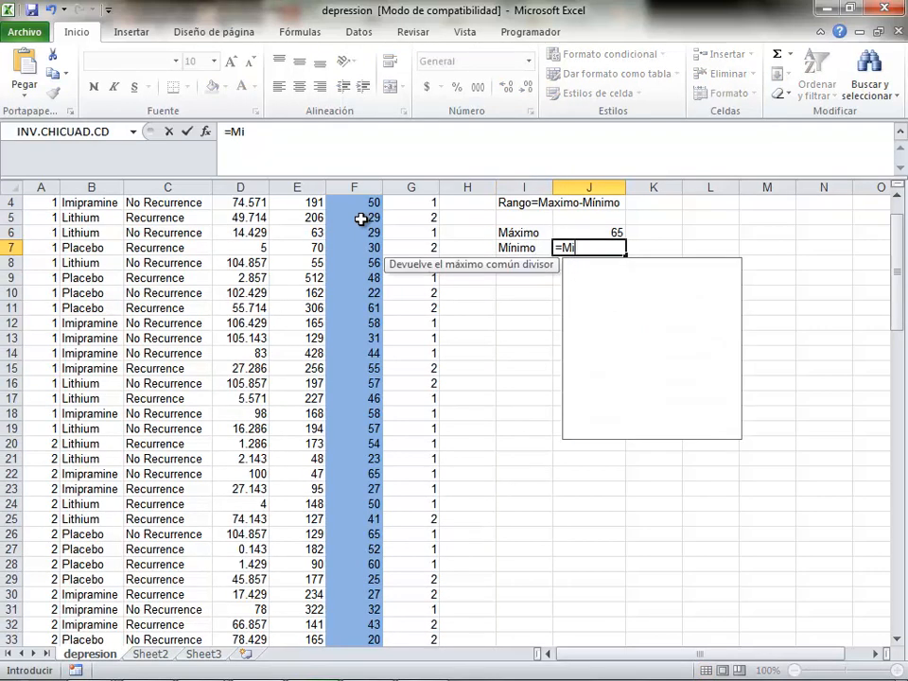
{"action": "type", "text": "n(f2"}
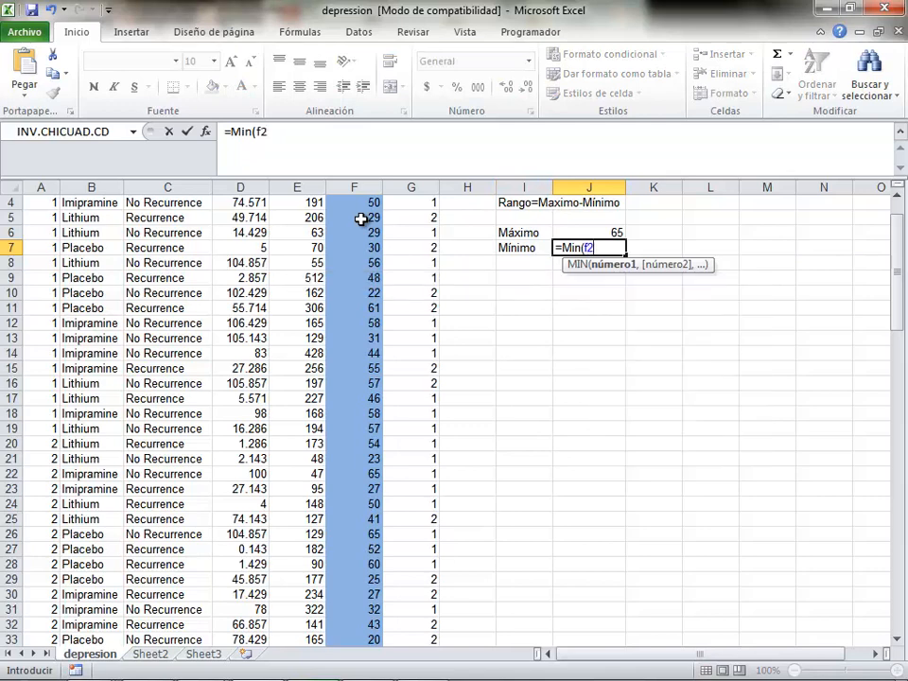
{"action": "type", "text": ":f110)"}
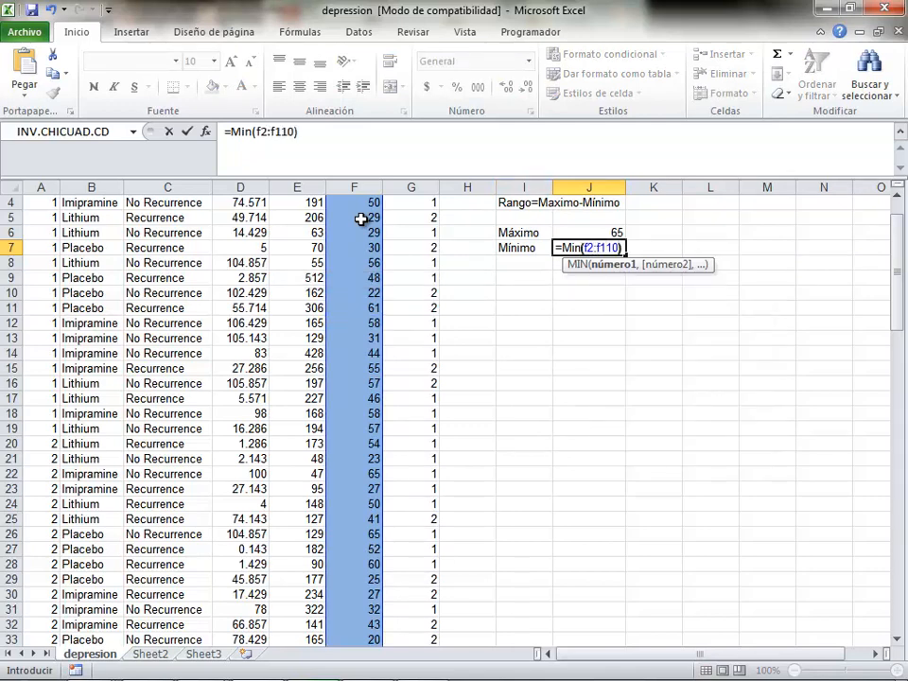
{"action": "key", "text": "Return"}
Label cell I9 "Rango" and calculate the range in J9 as the maximum in J6 minus the minimum in J7.
{"action": "key", "text": "Return"}
{"action": "key", "text": "Left"}
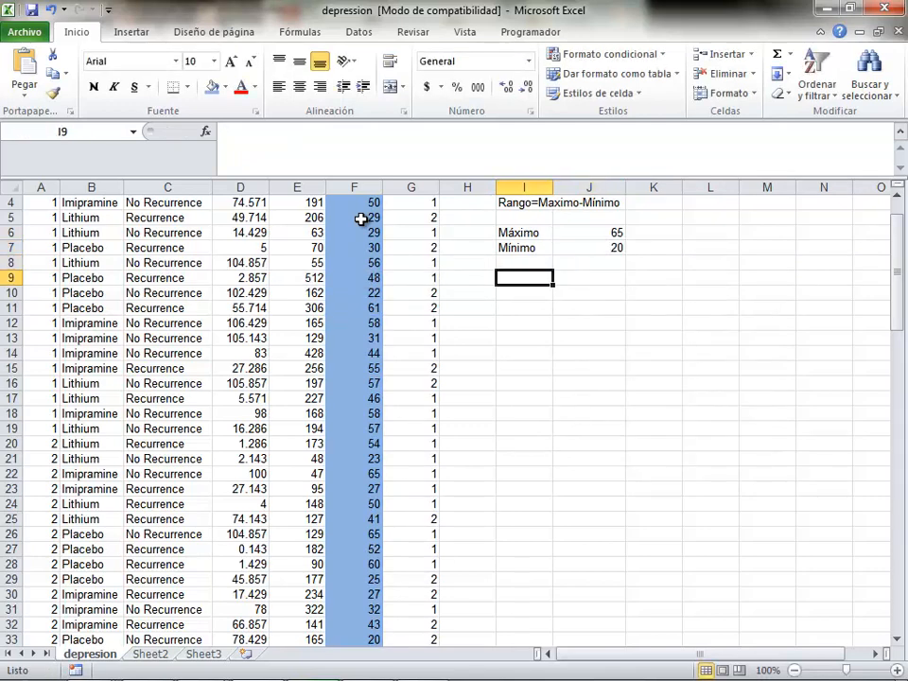
{"action": "type", "text": "Ranco"}
{"action": "key", "text": "BackSpace"}
{"action": "key", "text": "BackSpace"}
{"action": "type", "text": "go"}
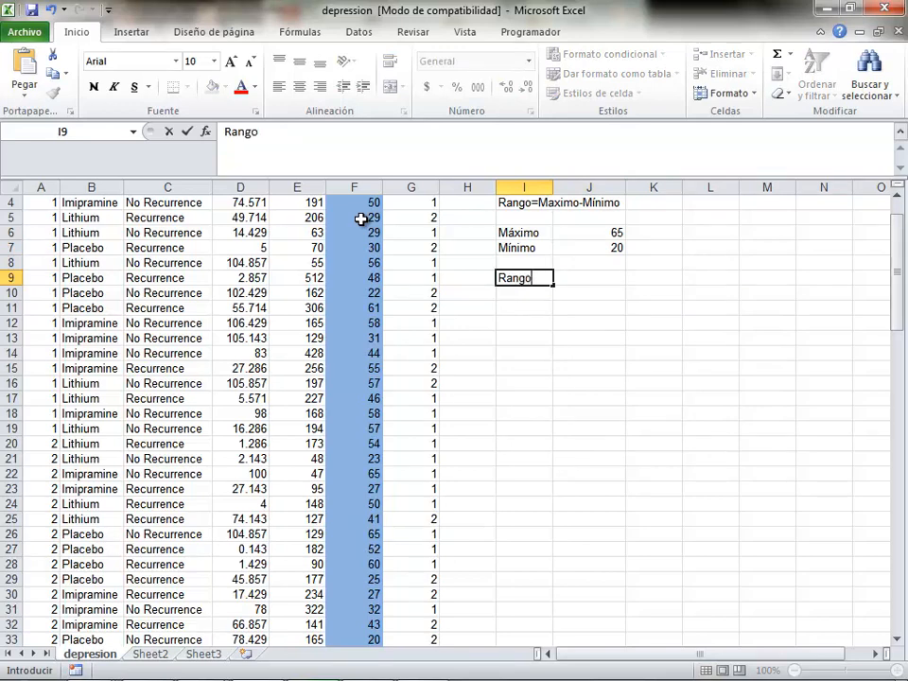
{"action": "key", "text": "Tab"}
{"action": "type", "text": "="}
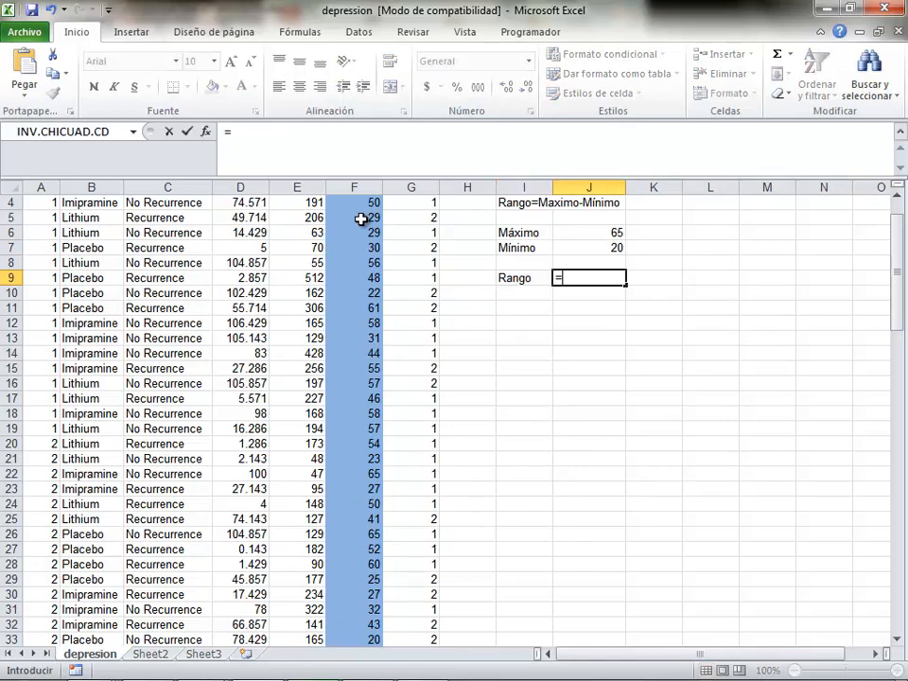
{"action": "key", "text": "Up"}
{"action": "key", "text": "Up"}
{"action": "key", "text": "Up"}
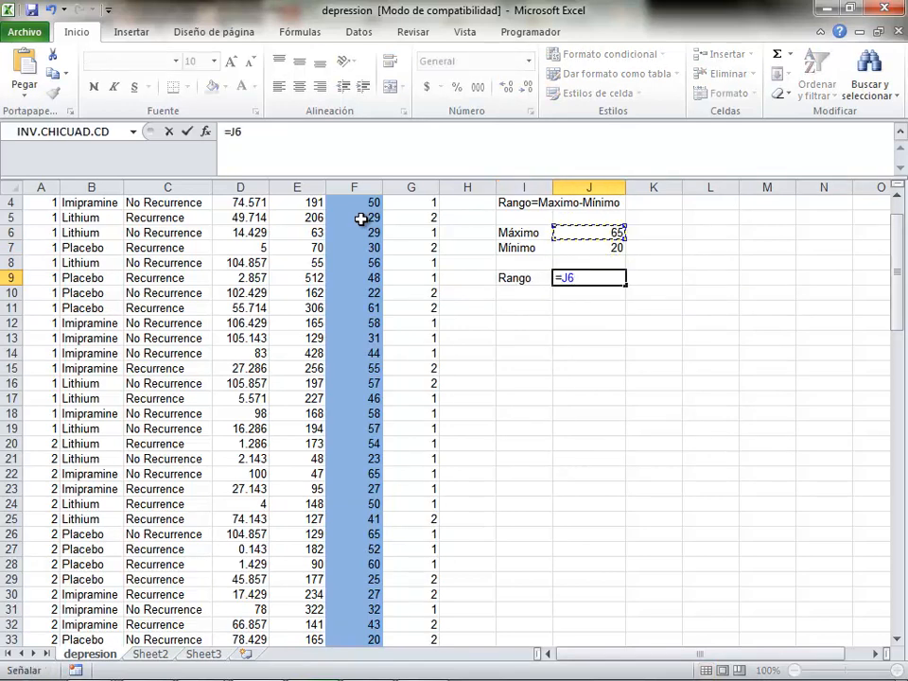
{"action": "type", "text": "-"}
{"action": "key", "text": "Up"}
{"action": "key", "text": "Up"}
{"action": "key", "text": "Return"}
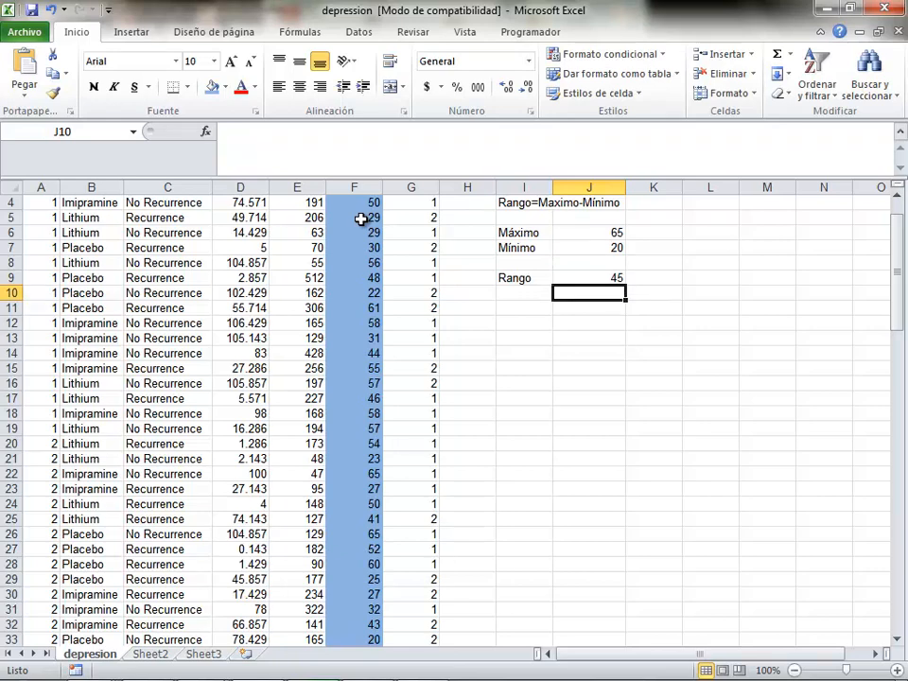
Enter the second heading "2.- Determinar el número de clases" in cell I11.
{"action": "key", "text": "Down"}
{"action": "key", "text": "Left"}
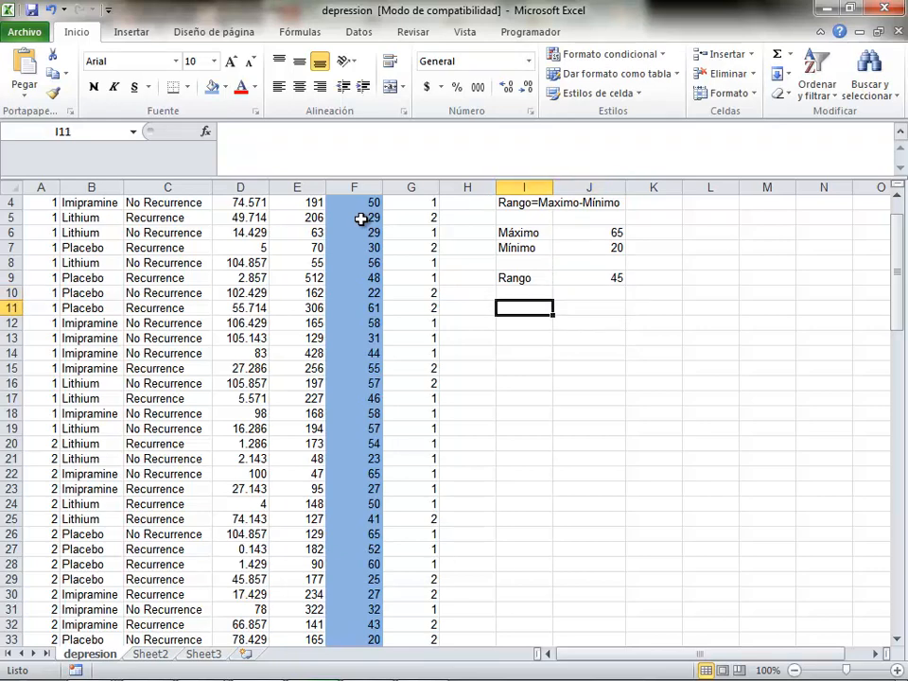
{"action": "key", "text": "Up"}
{"action": "key", "text": "Up"}
{"action": "key", "text": "Up"}
{"action": "key", "text": "Up"}
{"action": "key", "text": "Up"}
{"action": "key", "text": "Up"}
{"action": "key", "text": "Up"}
{"action": "key", "text": "Up"}
{"action": "key", "text": "Up"}
{"action": "key", "text": "Up"}
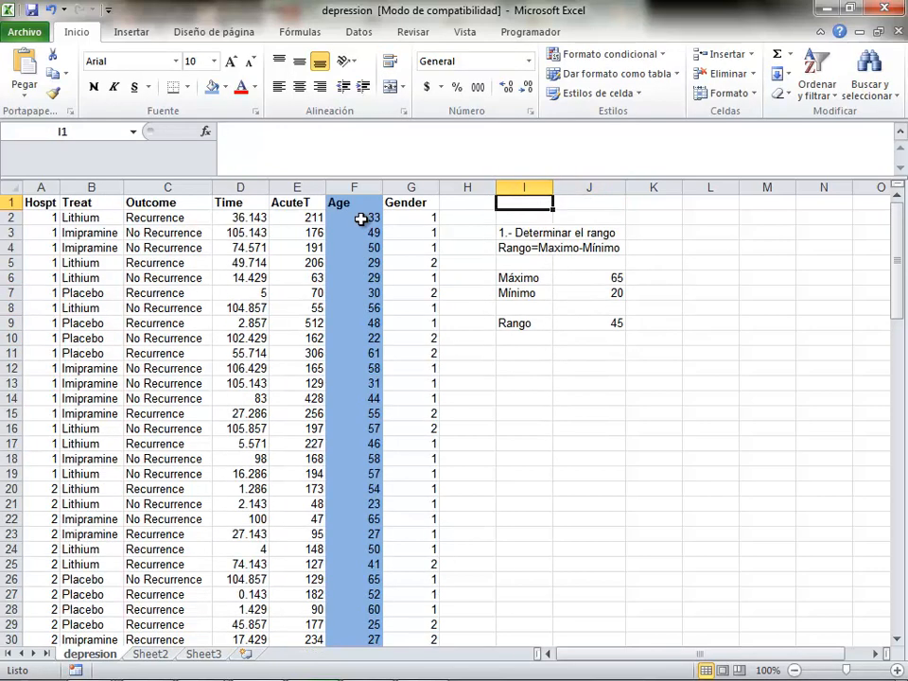
{"action": "key", "text": "Down"}
{"action": "key", "text": "Down"}
{"action": "key", "text": "Down"}
{"action": "key", "text": "Down"}
{"action": "key", "text": "Down"}
{"action": "key", "text": "Down"}
{"action": "key", "text": "Down"}
{"action": "key", "text": "Down"}
{"action": "key", "text": "Down"}
{"action": "key", "text": "Down"}
{"action": "key", "text": "Down"}
{"action": "key", "text": "Down"}
{"action": "key", "text": "Down"}
{"action": "key", "text": "Down"}
{"action": "key", "text": "Up"}
{"action": "key", "text": "Up"}
{"action": "key", "text": "Up"}
{"action": "key", "text": "Up"}
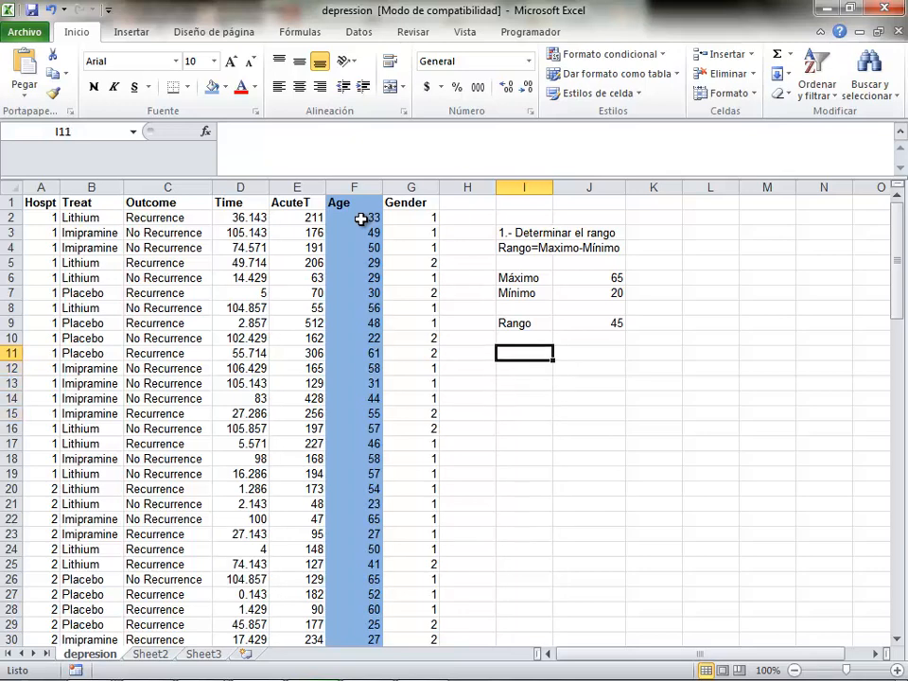
{"action": "type", "text": "2.- De"}
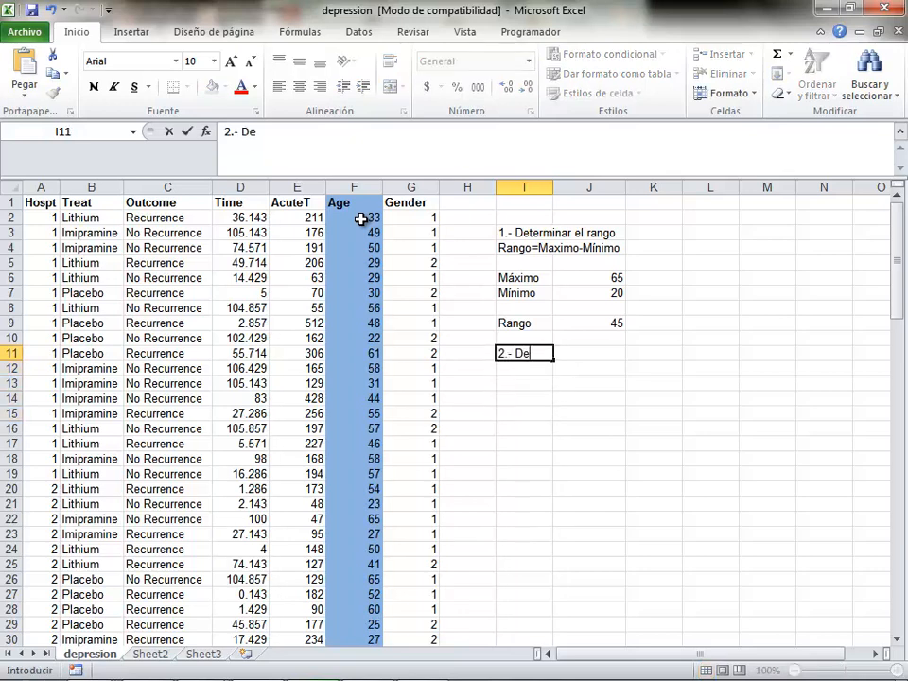
{"action": "type", "text": "terminar el"}
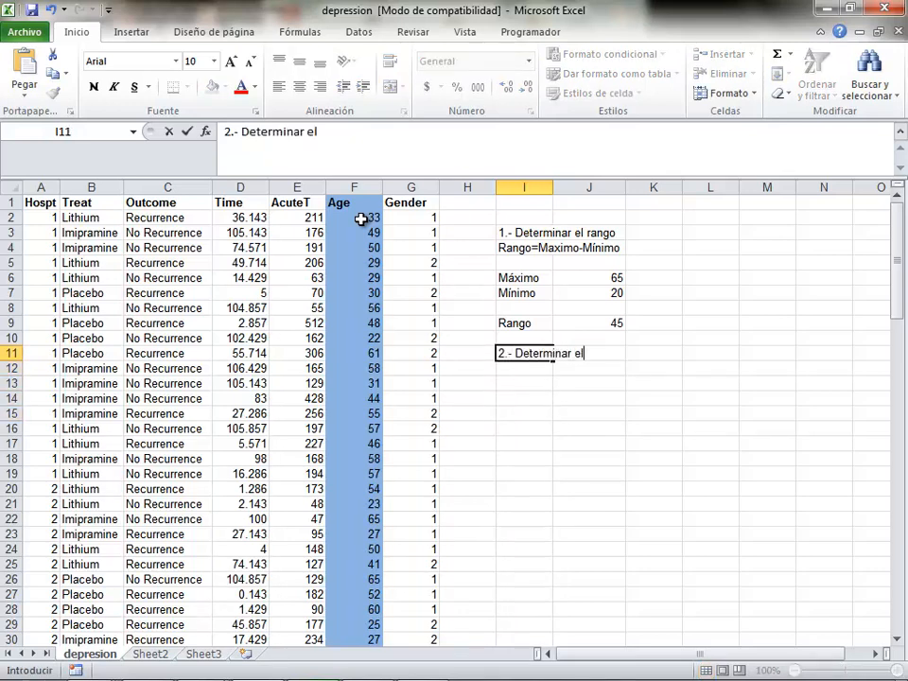
{"action": "type", "text": " número de"}
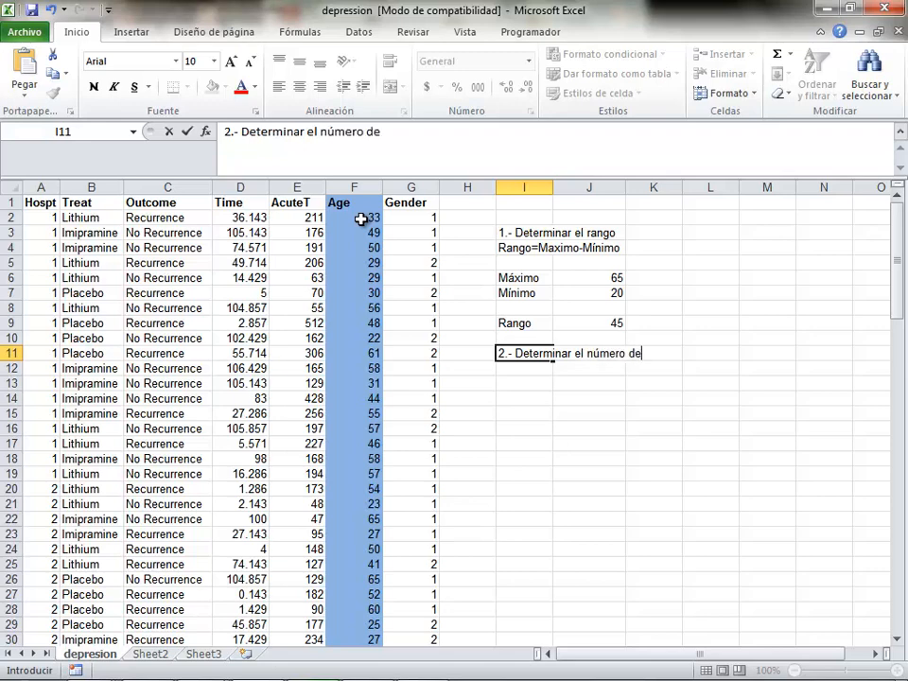
{"action": "type", "text": " clases"}
{"action": "key", "text": "Return"}
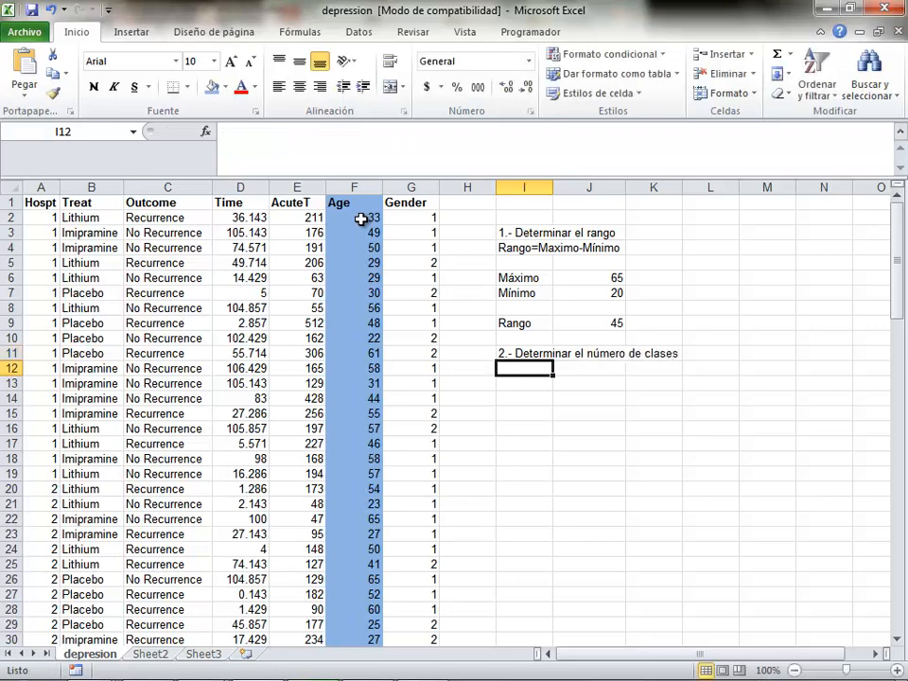
Enter the text "El Número de clases=1+3.3*log(N)" in cell I13 as the rule for the number of classes.
{"action": "key", "text": "Return"}
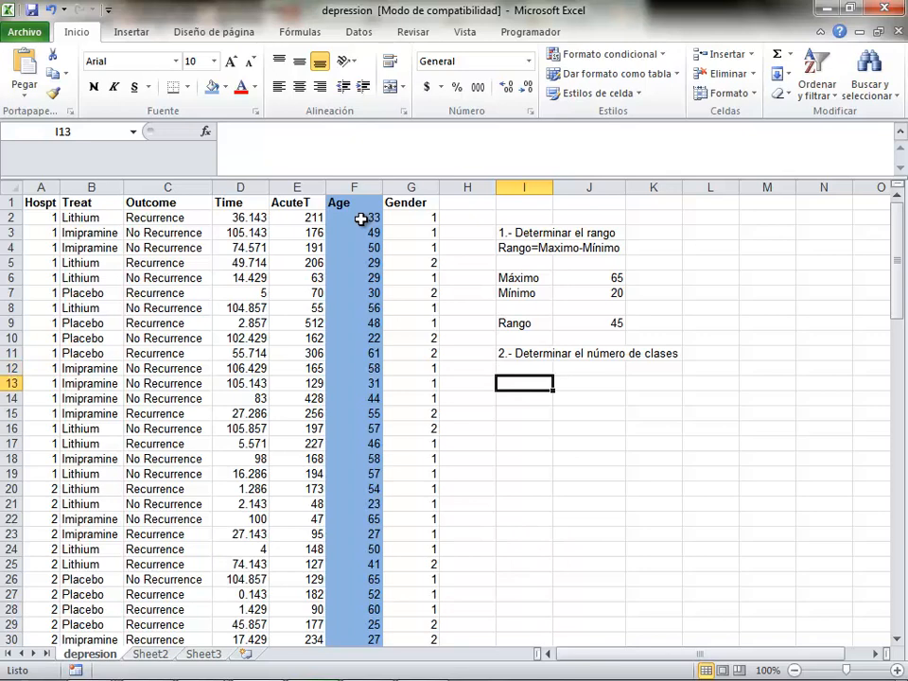
{"action": "type", "text": "El"}
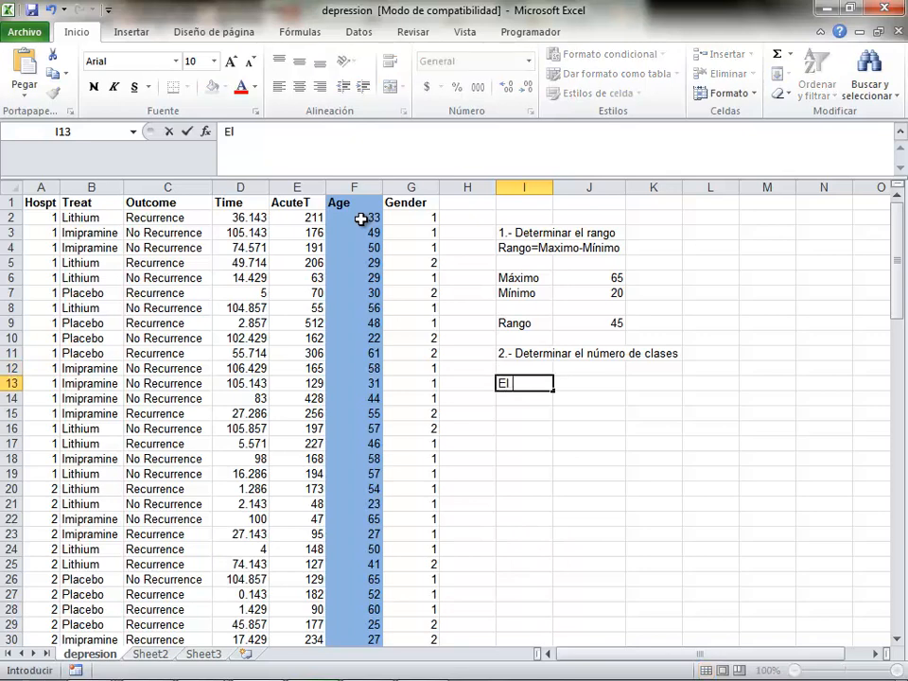
{"action": "type", "text": " Número de clas"}
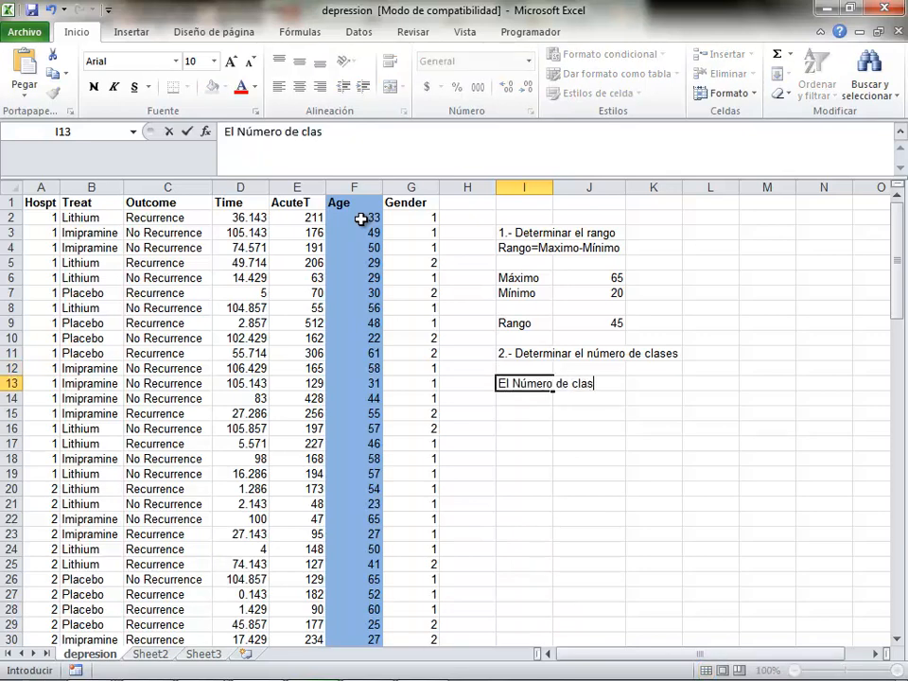
{"action": "type", "text": "es=1+3.3*"}
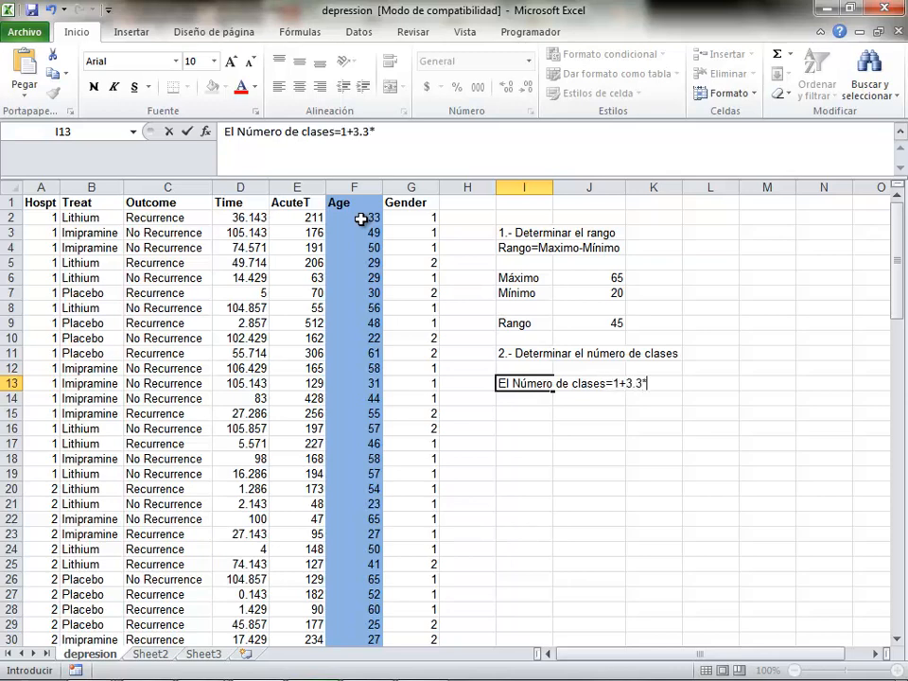
{"action": "type", "text": "log(N)"}
{"action": "key", "text": "Return"}
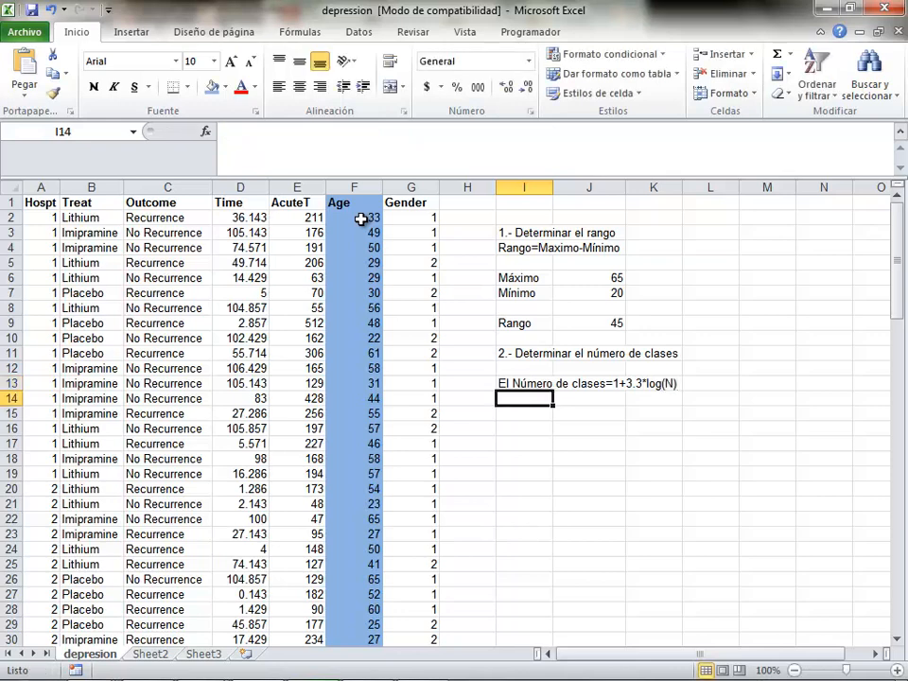
Label cell I14 "N" and count the Age values in F2:F110 in cell J14 with the CONTAR function.
{"action": "type", "text": "N"}
{"action": "key", "text": "Tab"}
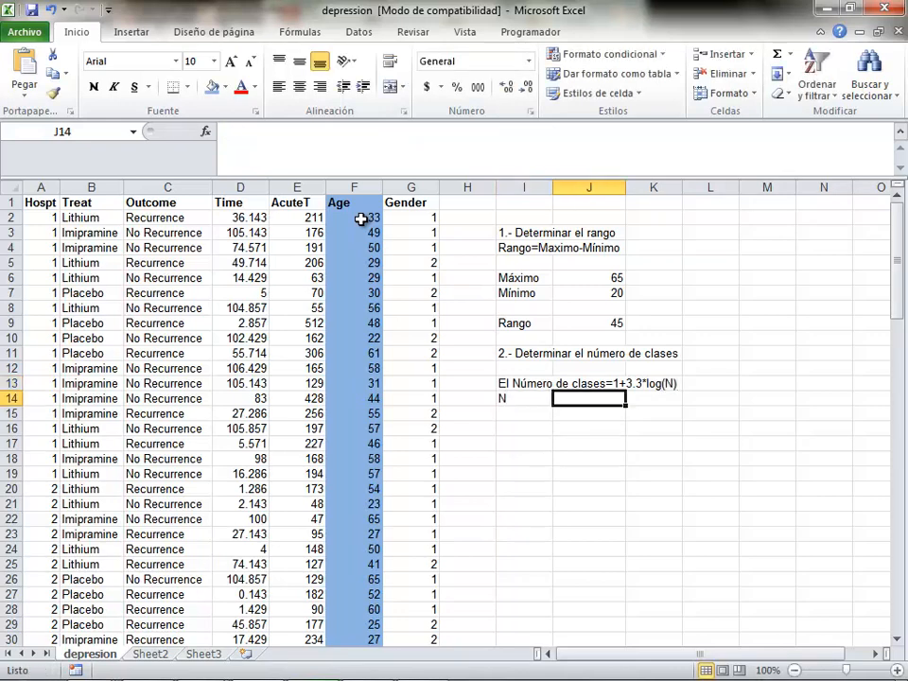
{"action": "type", "text": "="}
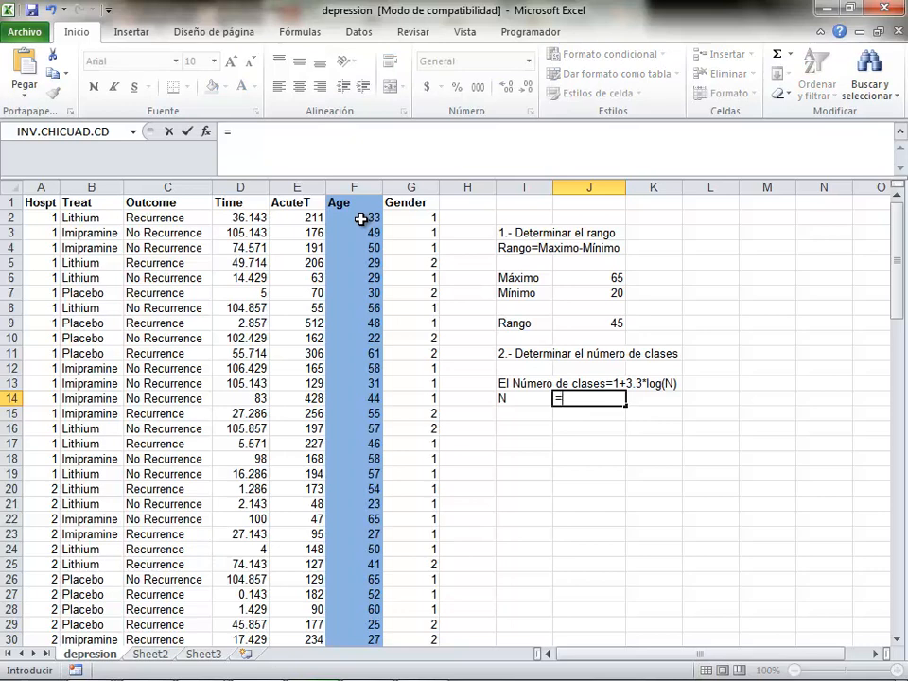
{"action": "type", "text": "con"}
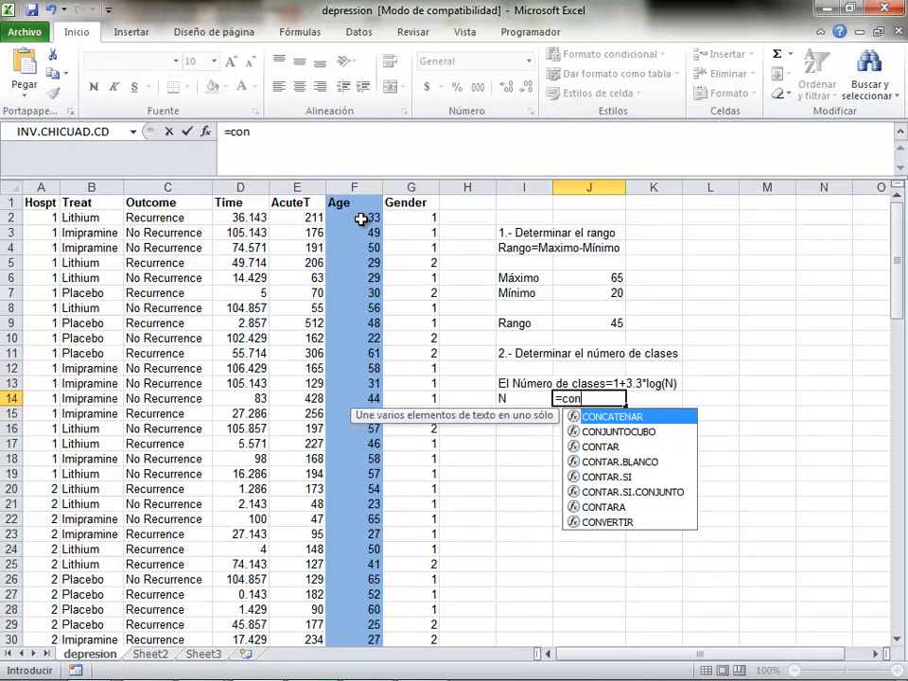
{"action": "type", "text": "tar("}
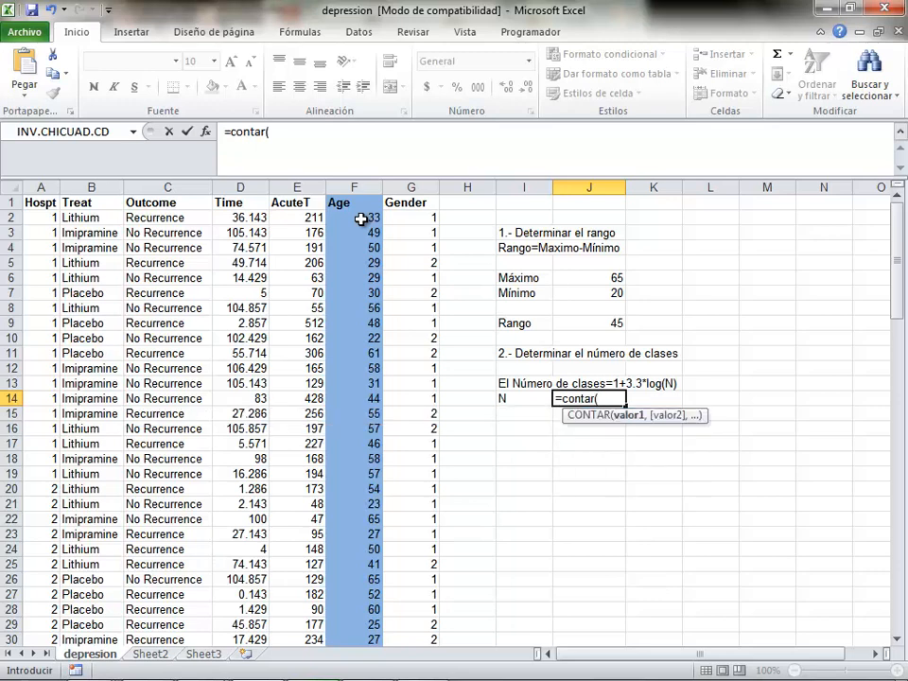
{"action": "left_click_drag", "start_coordinate": [360, 219], "coordinate": [371, 624]}
{"action": "type", "text": ")"}
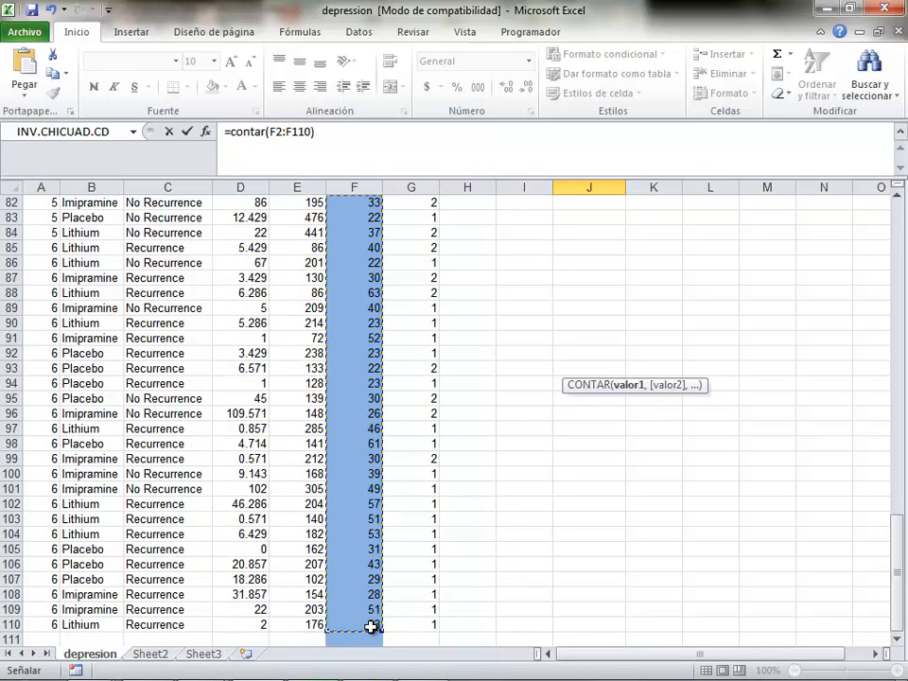
{"action": "key", "text": "Return"}
Label cell I15 "Número de clases", directly below the N label.
{"action": "key", "text": "Up"}
{"action": "key", "text": "Up"}
{"action": "key", "text": "Up"}
{"action": "key", "text": "Up"}
{"action": "key", "text": "Up"}
{"action": "key", "text": "Up"}
{"action": "key", "text": "Up"}
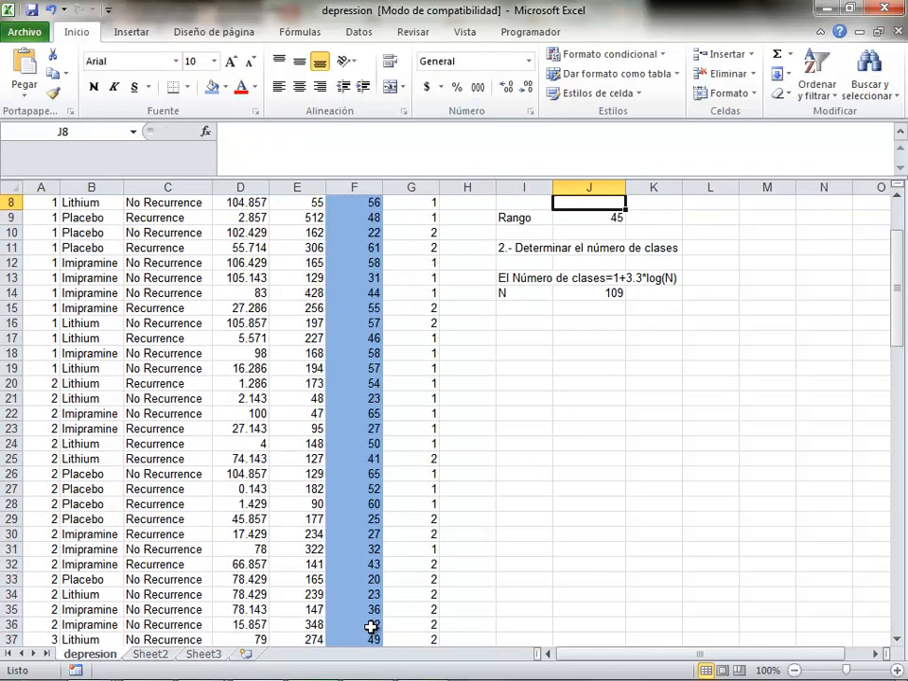
{"action": "key", "text": "Up"}
{"action": "key", "text": "Up"}
{"action": "key", "text": "Down"}
{"action": "key", "text": "Down"}
{"action": "key", "text": "Down"}
{"action": "key", "text": "Down"}
{"action": "key", "text": "Down"}
{"action": "key", "text": "Down"}
{"action": "key", "text": "Down"}
{"action": "key", "text": "Down"}
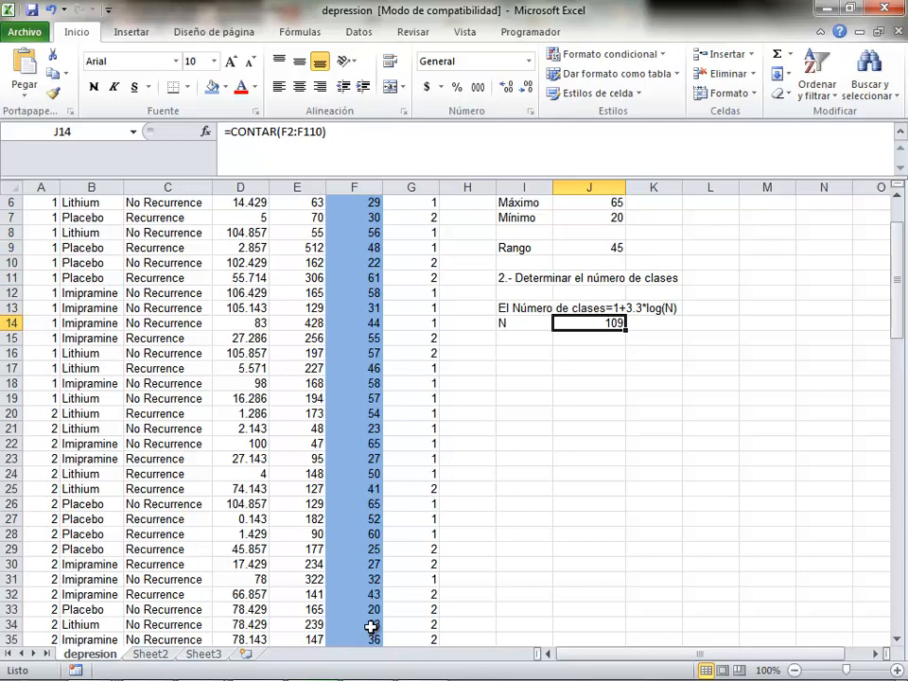
{"action": "key", "text": "Down"}
{"action": "key", "text": "Left"}
{"action": "type", "text": "Núme"}
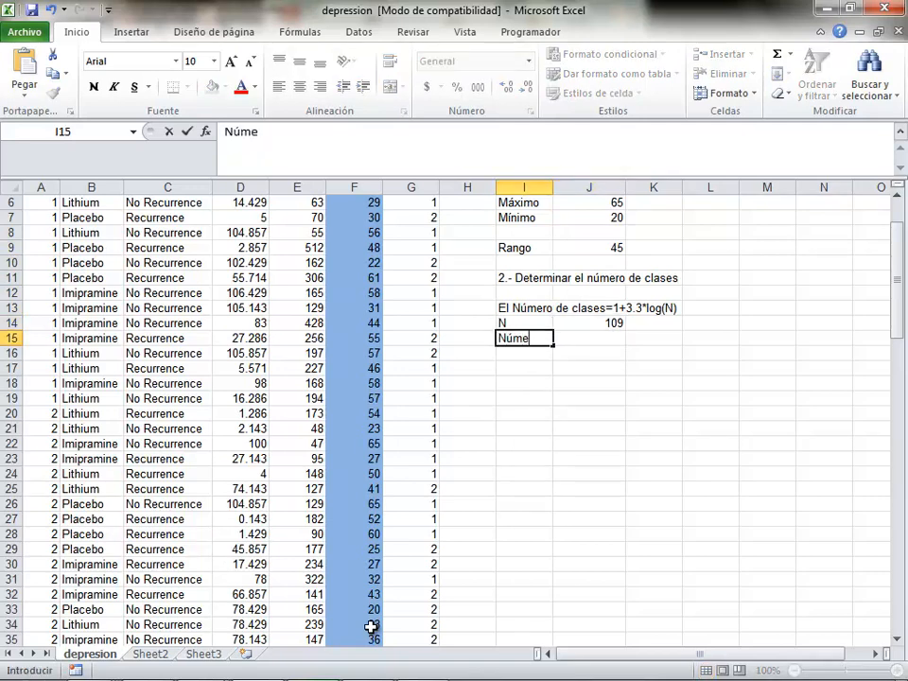
{"action": "type", "text": "ro de clases"}
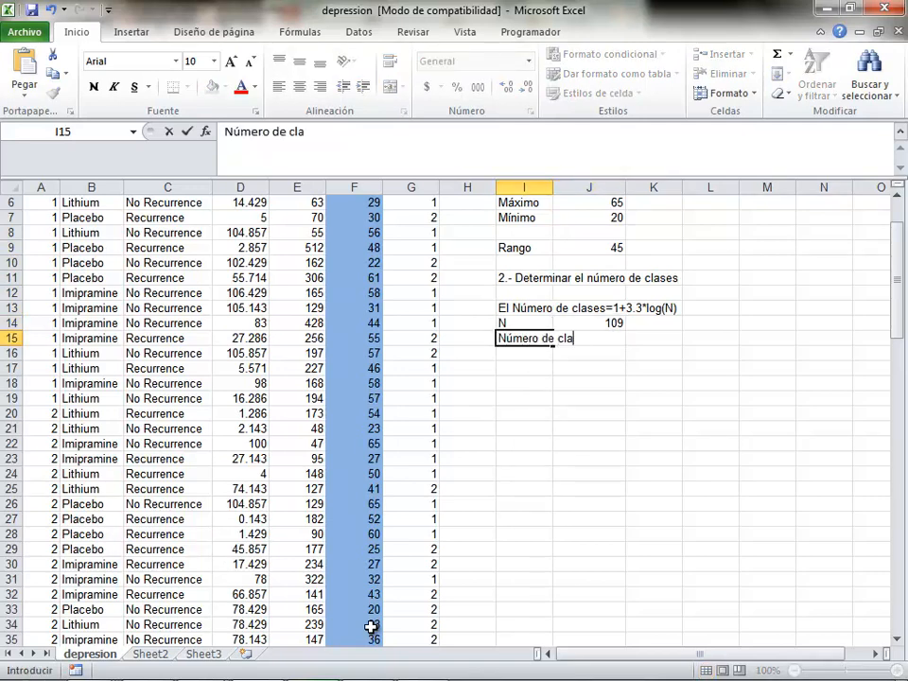
{"action": "key", "text": "Right"}
Calculate the number of classes in cell K15 with the formula =1+3.3*LOG(J14).
{"action": "key", "text": "Right"}
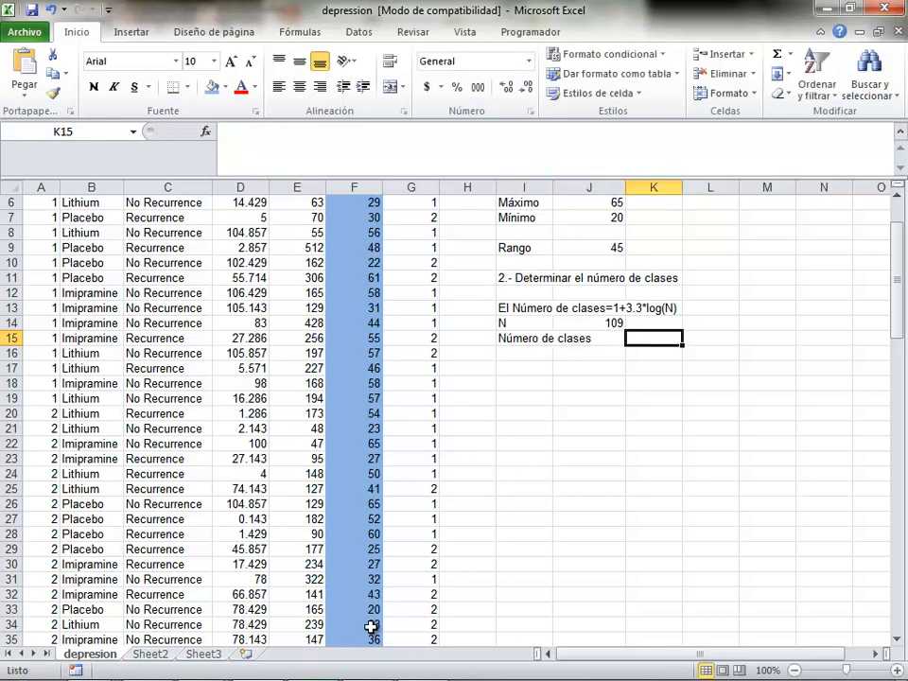
{"action": "type", "text": "=1+3.3"}
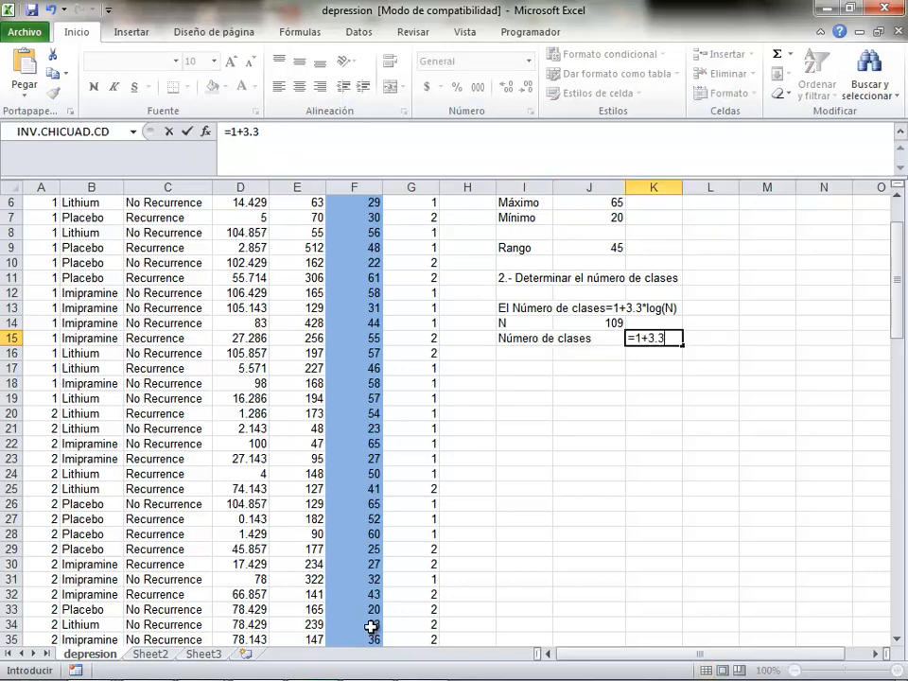
{"action": "type", "text": "*log"}
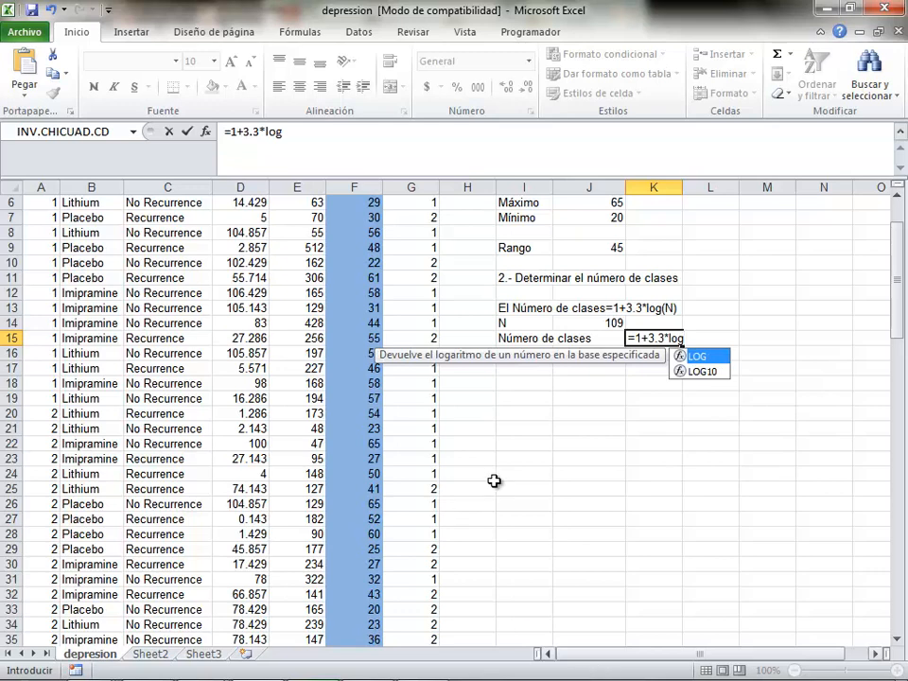
{"action": "double_click", "coordinate": [697, 356]}
{"action": "left_click", "coordinate": [608, 321]}
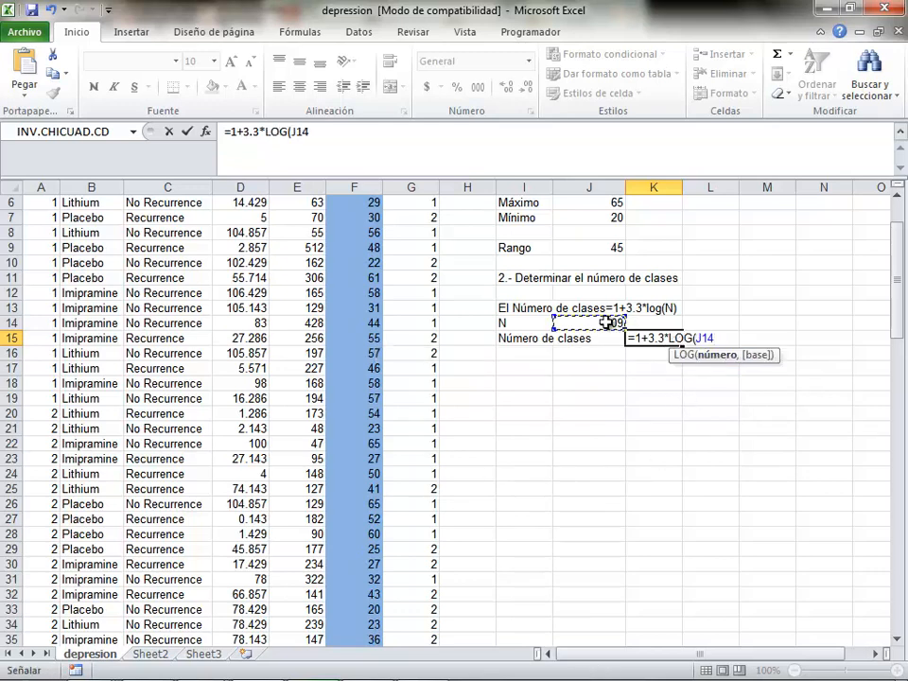
{"action": "type", "text": ")"}
{"action": "key", "text": "Return"}
{"action": "key", "text": "Return"}
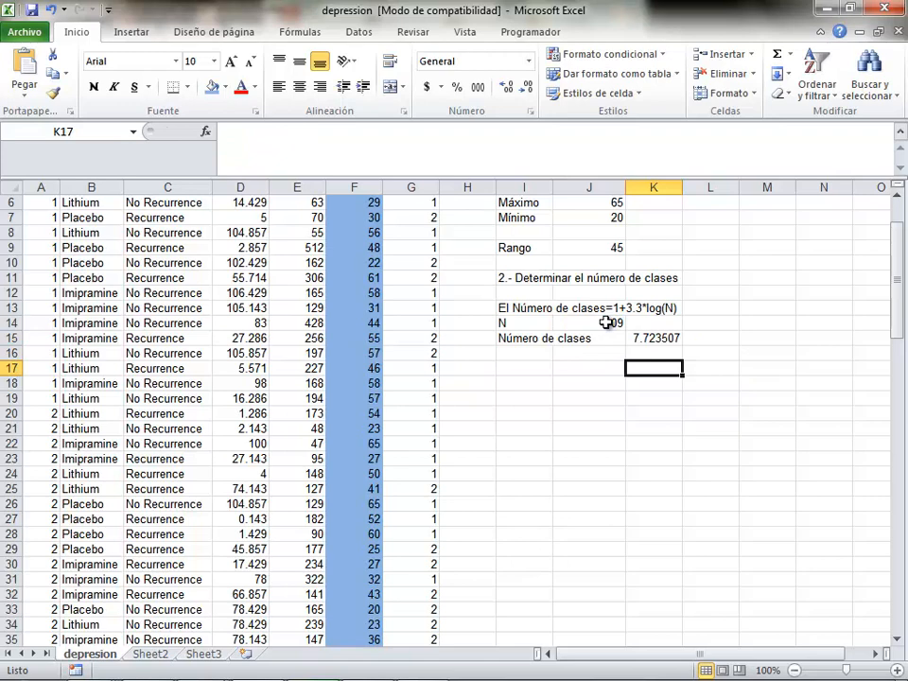
Label cell I17 "REDONDEAR" for the rounded number of classes.
{"action": "key", "text": "Up"}
{"action": "key", "text": "Left"}
{"action": "key", "text": "Left"}
{"action": "key", "text": "Down"}
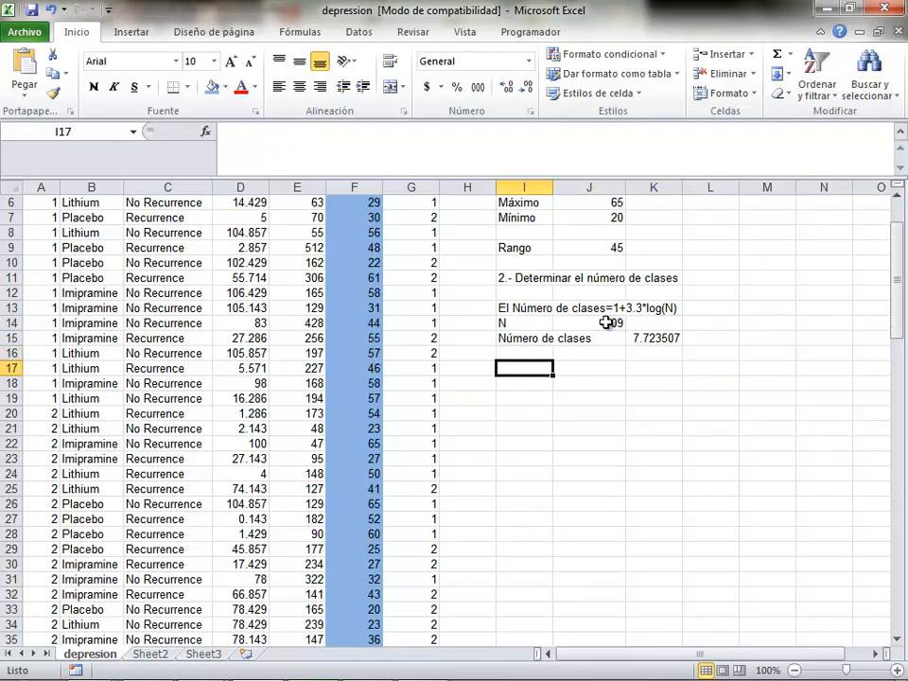
{"action": "type", "text": "REO"}
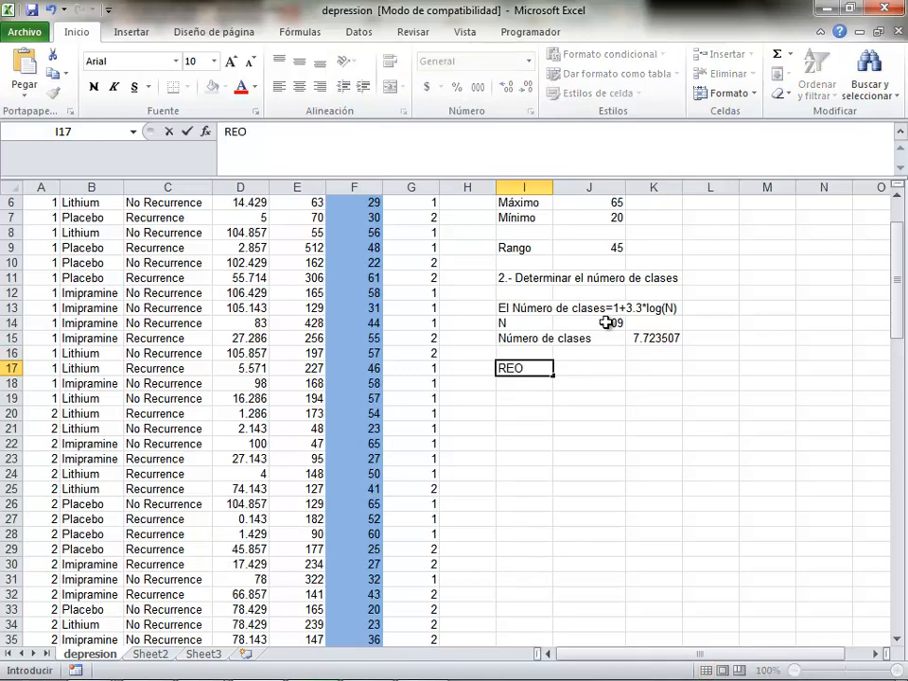
{"action": "key", "text": "BackSpace"}
{"action": "type", "text": "DONDEAR"}
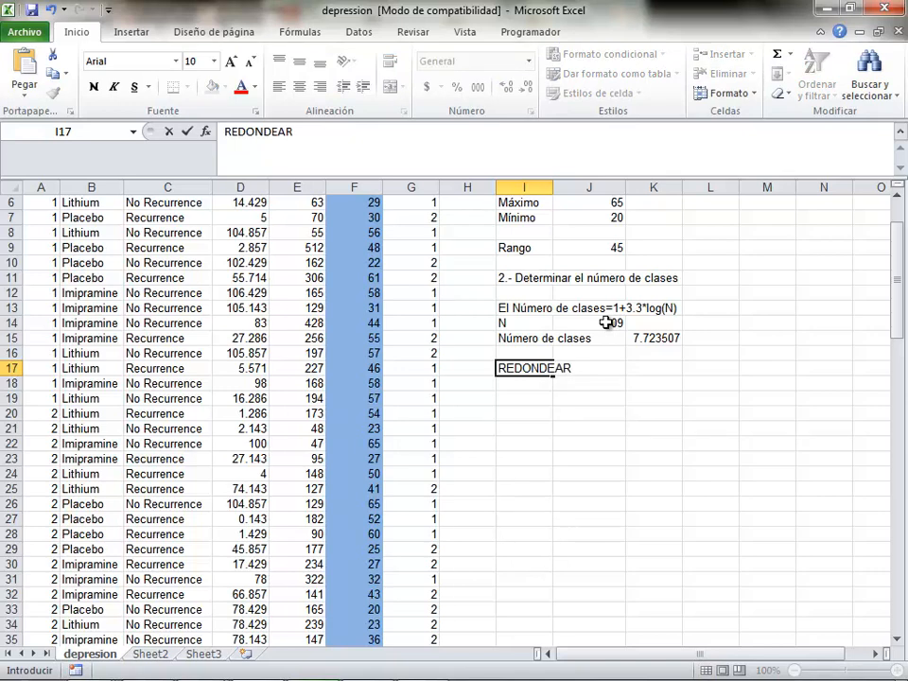
{"action": "key", "text": "Return"}
Enter the rounded number of classes in cell K17 as =8.
{"action": "key", "text": "Up"}
{"action": "key", "text": "Right"}
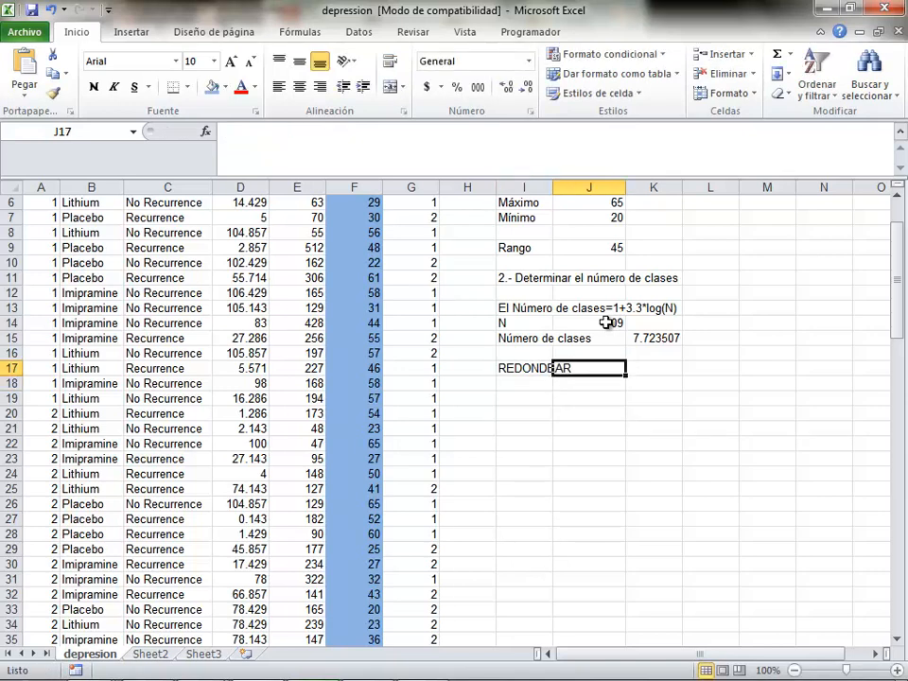
{"action": "key", "text": "Right"}
{"action": "type", "text": "="}
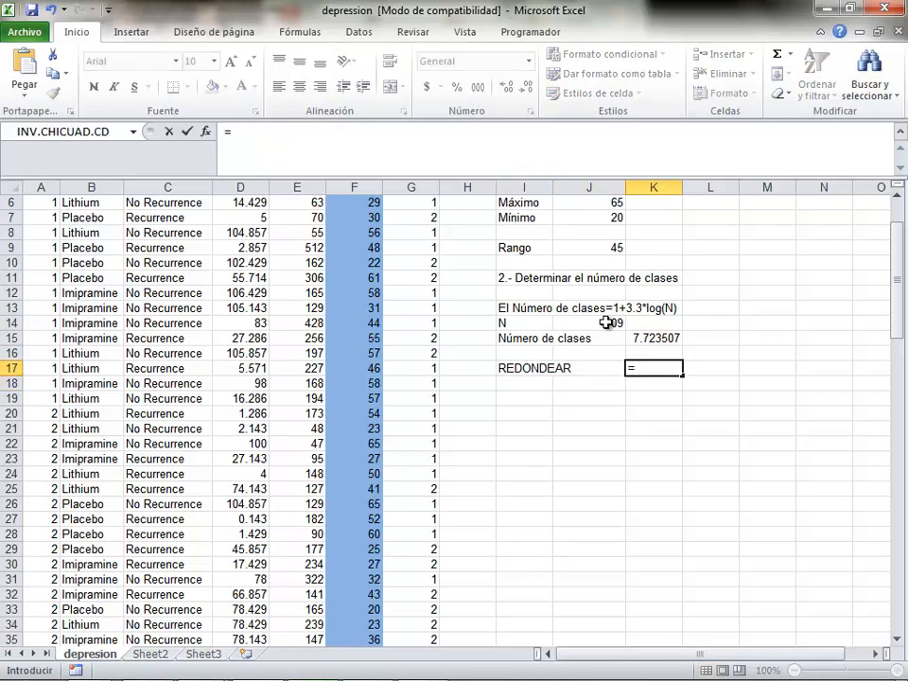
{"action": "type", "text": "8"}
{"action": "key", "text": "Return"}
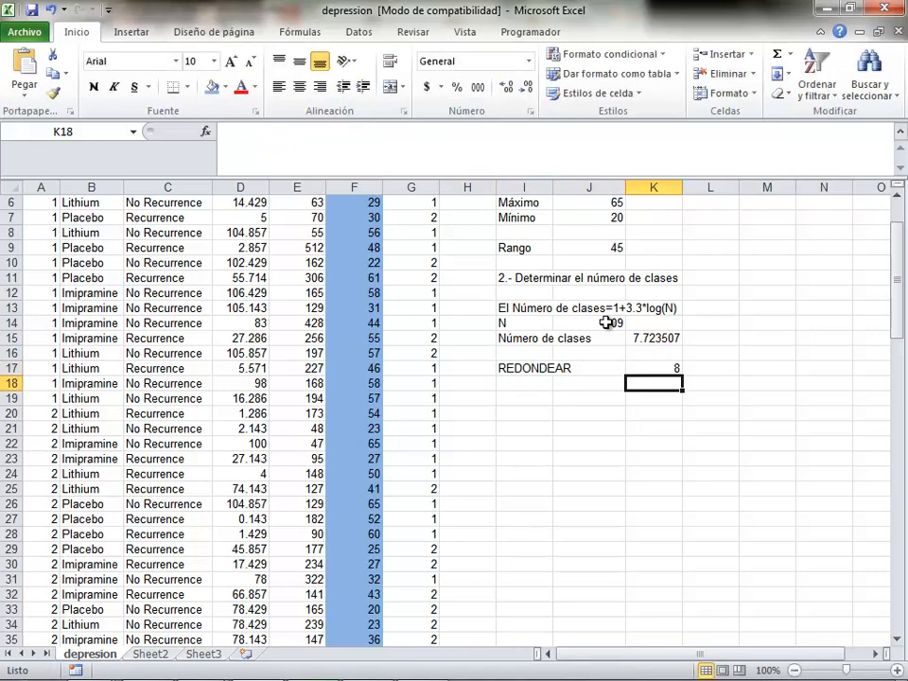
Enter the third heading "3.- Determinar el ancho de las clases" in cell I19.
{"action": "key", "text": "Left"}
{"action": "key", "text": "Left"}
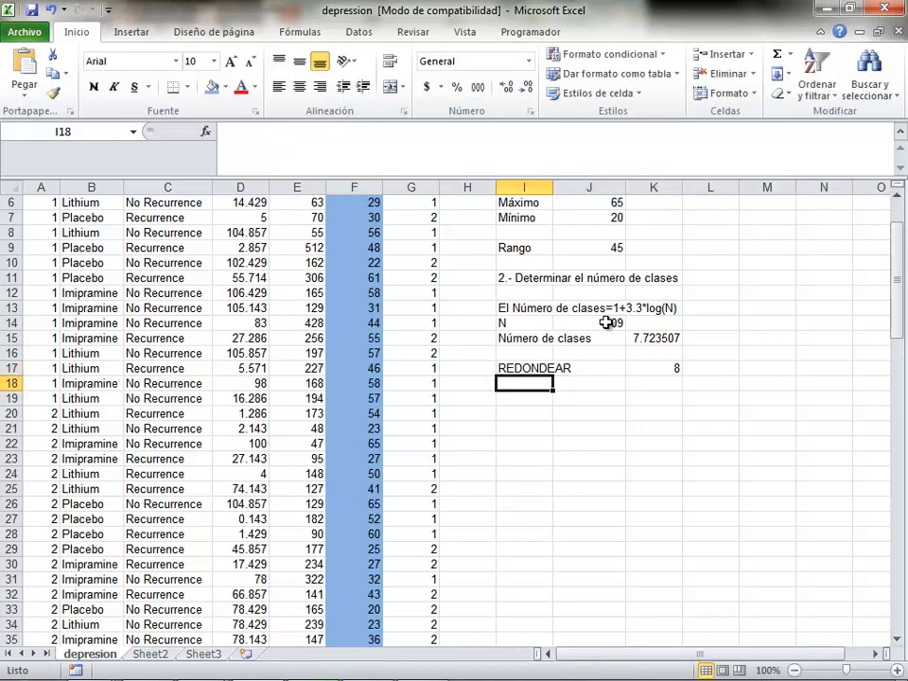
{"action": "key", "text": "Down"}
{"action": "type", "text": "3.-"}
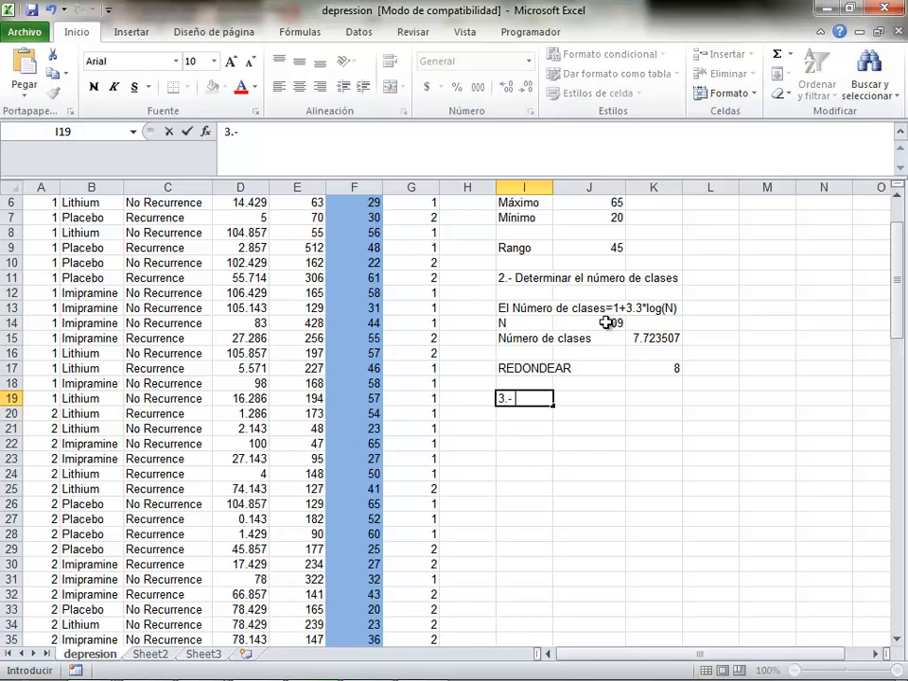
{"action": "type", "text": " Determinar el ancho de l"}
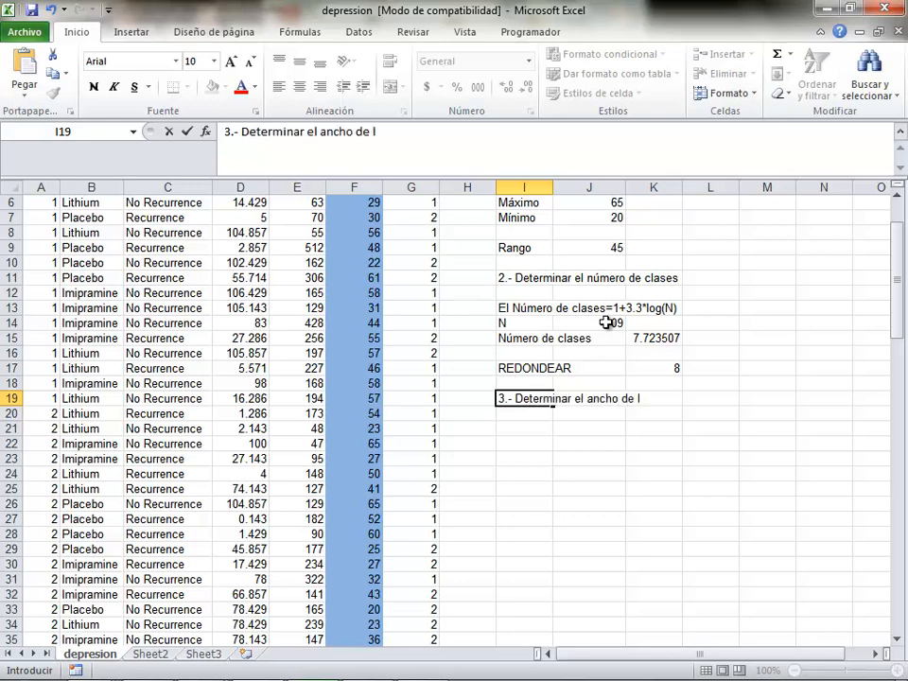
{"action": "type", "text": "las clases"}
{"action": "key", "text": "Return"}
Enter the text "Ancho de clases=Rango/Número de clases" in cell I20 as the class width rule.
{"action": "type", "text": "Anco"}
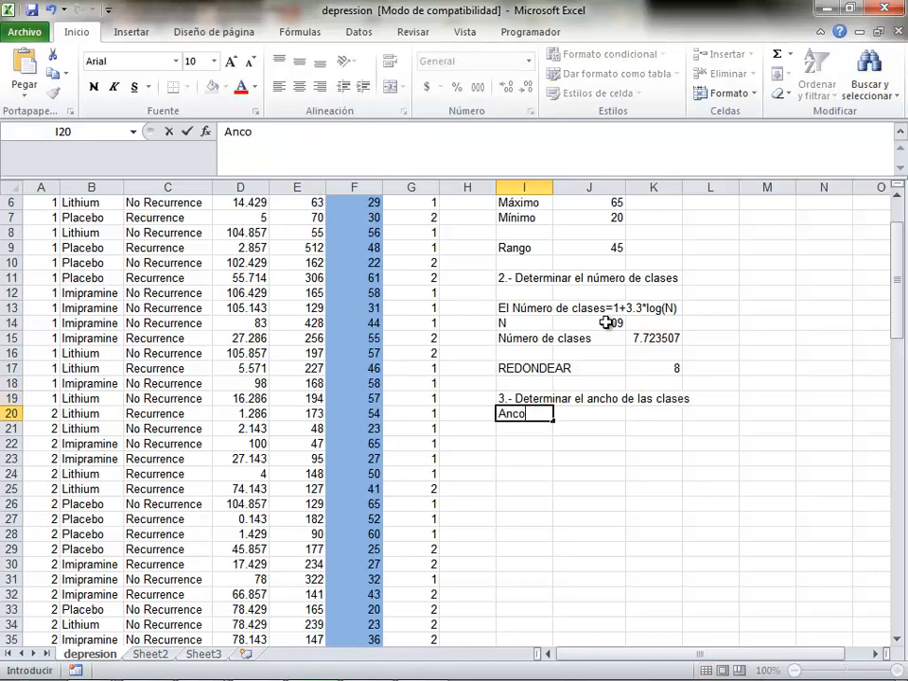
{"action": "key", "text": "BackSpace"}
{"action": "type", "text": "ho de cla"}
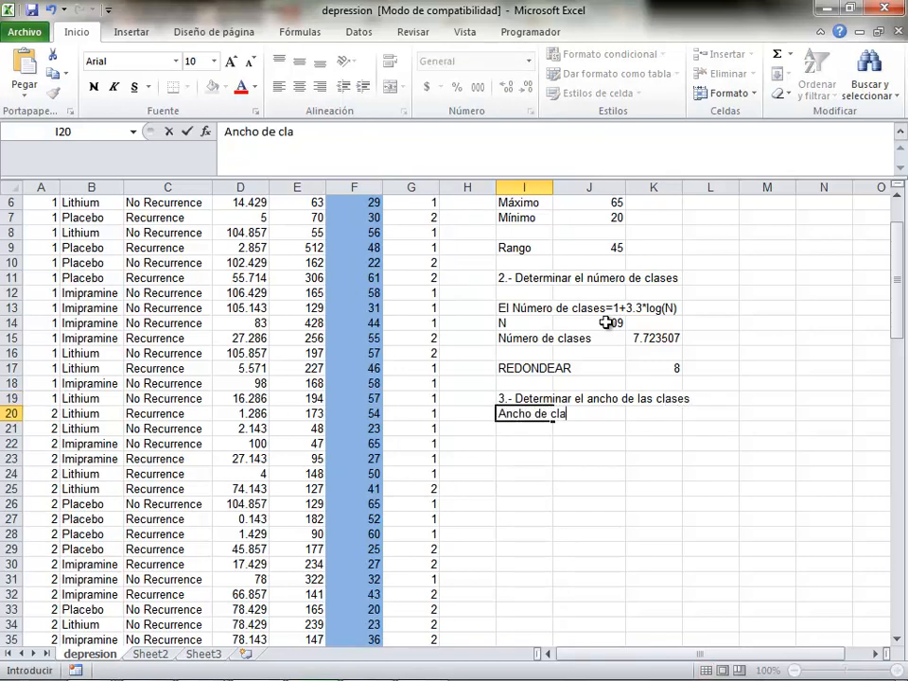
{"action": "type", "text": "ses=Rang"}
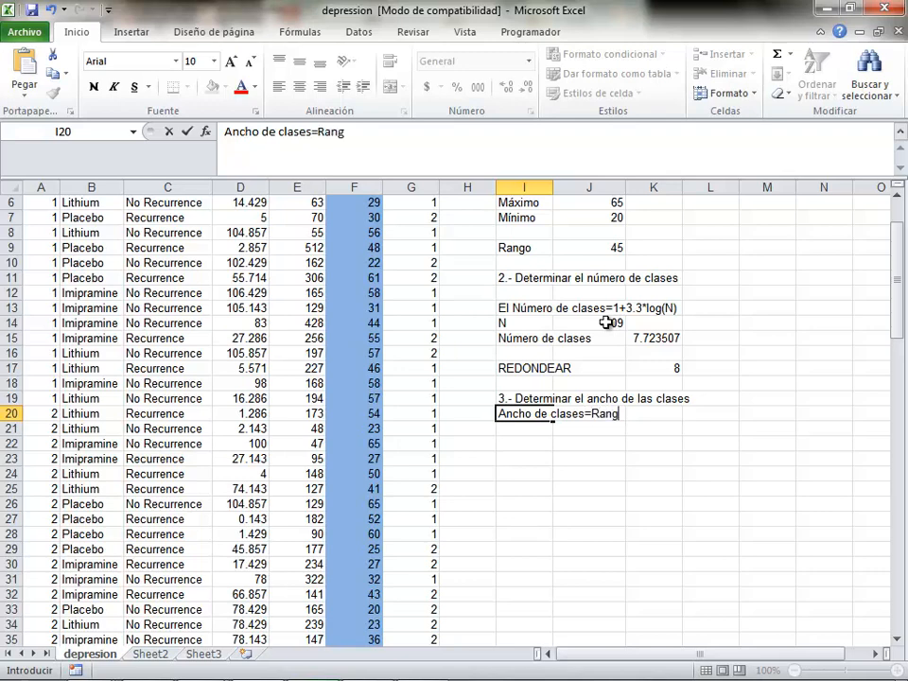
{"action": "type", "text": "o/"}
{"action": "type", "text": "Número de cla"}
{"action": "type", "text": "ses"}
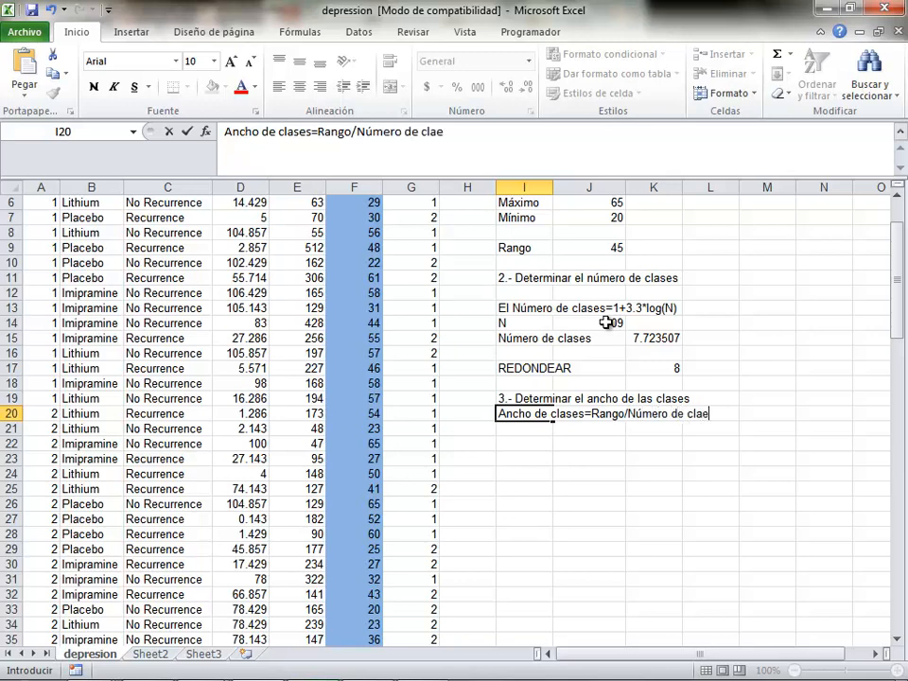
{"action": "key", "text": "Return"}
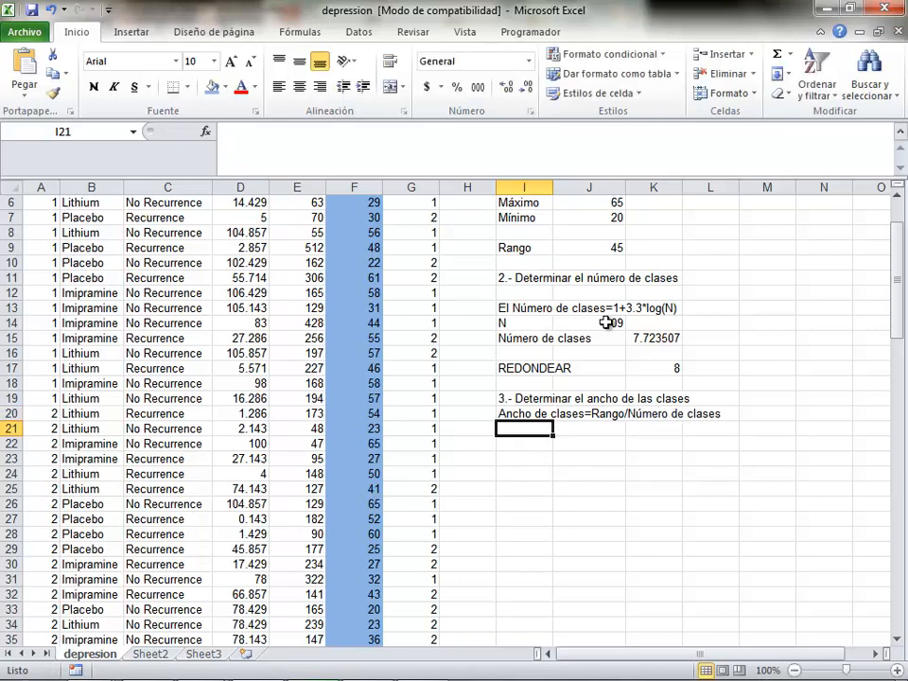
Label cell I22 "Ancho de clases" for the calculated class width.
{"action": "key", "text": "Return"}
{"action": "type", "text": "A"}
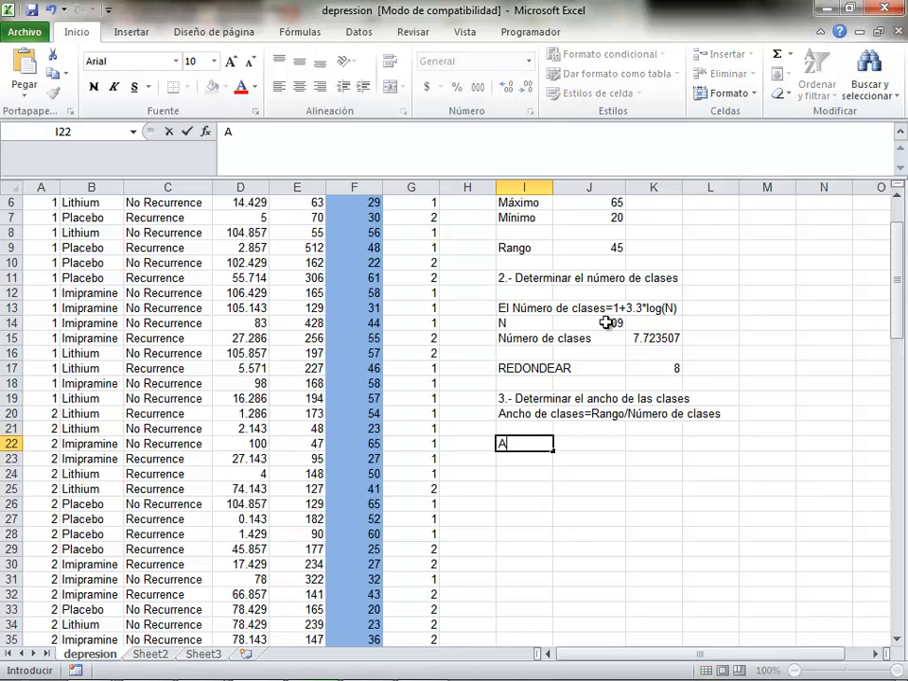
{"action": "type", "text": "ncho de clases"}
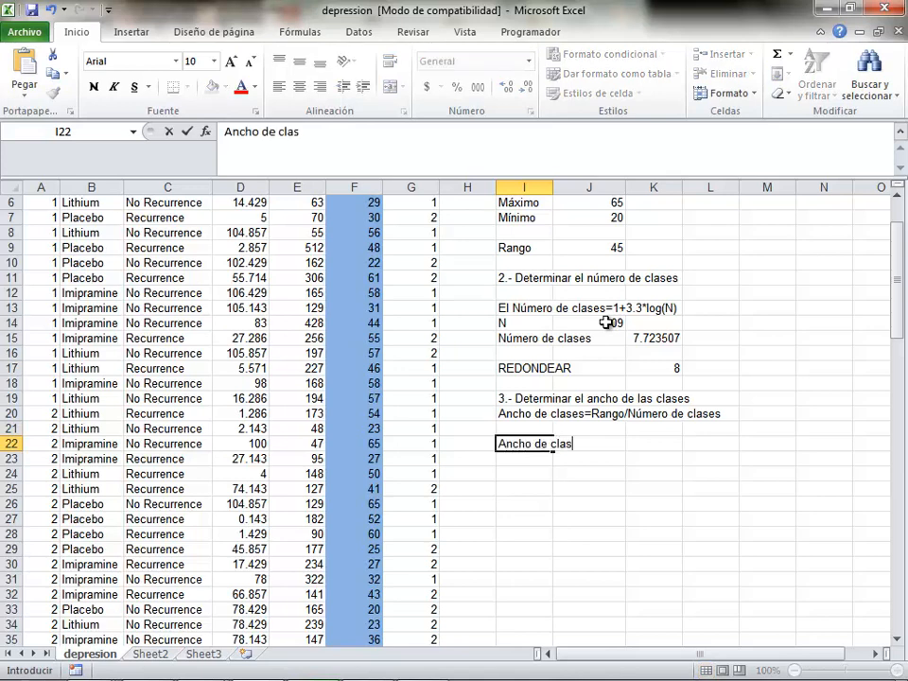
{"action": "key", "text": "Tab"}
{"action": "key", "text": "Tab"}
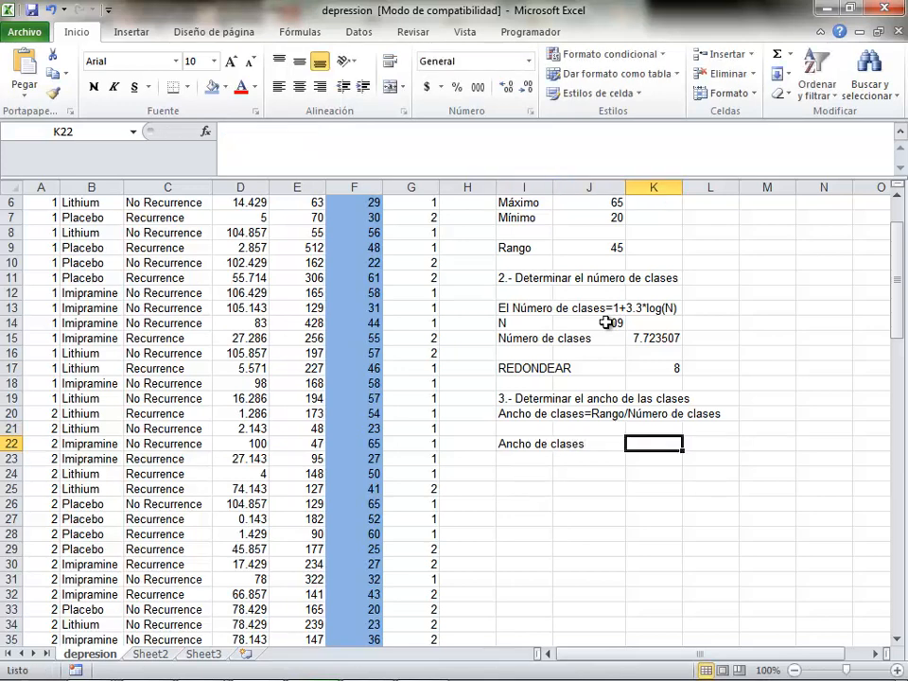
Calculate the class width in cell K22 with the formula =J9/K17, dividing the range by the rounded number of classes.
{"action": "type", "text": "="}
{"action": "key", "text": "Up"}
{"action": "key", "text": "Up"}
{"action": "key", "text": "Up"}
{"action": "key", "text": "Up"}
{"action": "key", "text": "Up"}
{"action": "key", "text": "Up"}
{"action": "key", "text": "Up"}
{"action": "key", "text": "Up"}
{"action": "key", "text": "Up"}
{"action": "key", "text": "Up"}
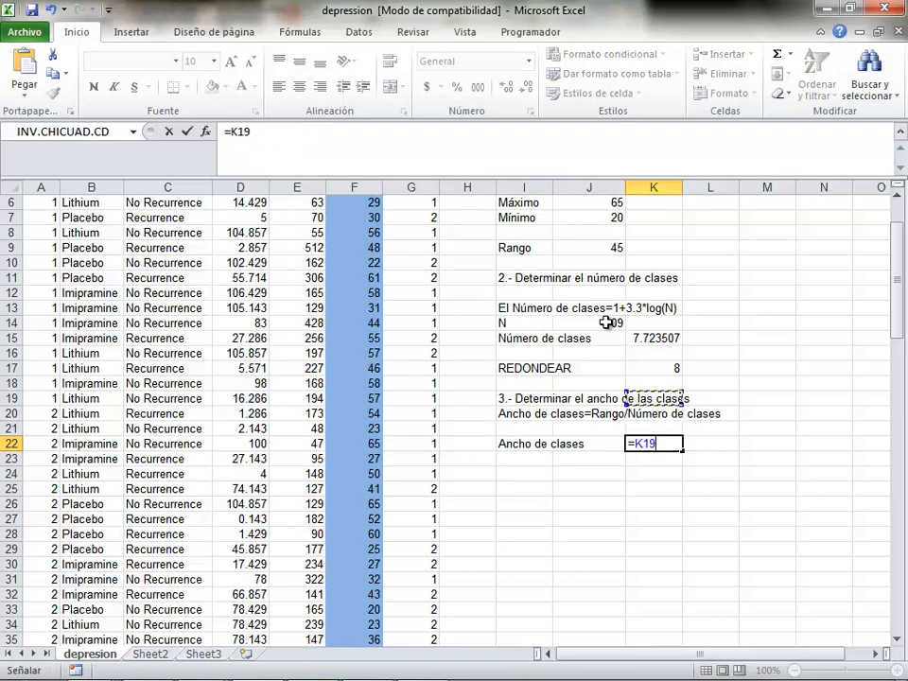
{"action": "key", "text": "Up"}
{"action": "key", "text": "Up"}
{"action": "key", "text": "Up"}
{"action": "key", "text": "Left"}
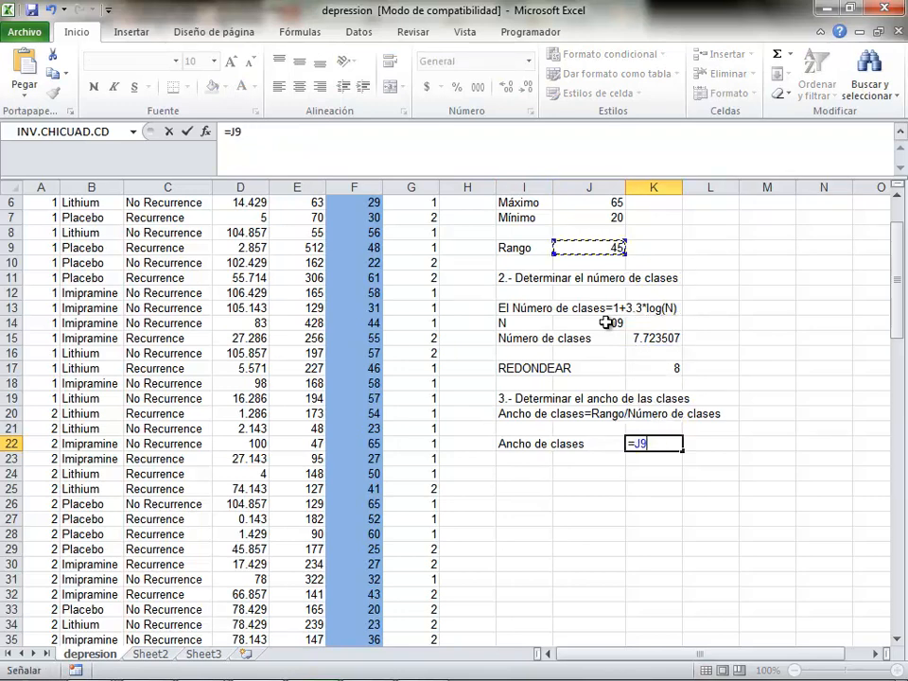
{"action": "type", "text": "/"}
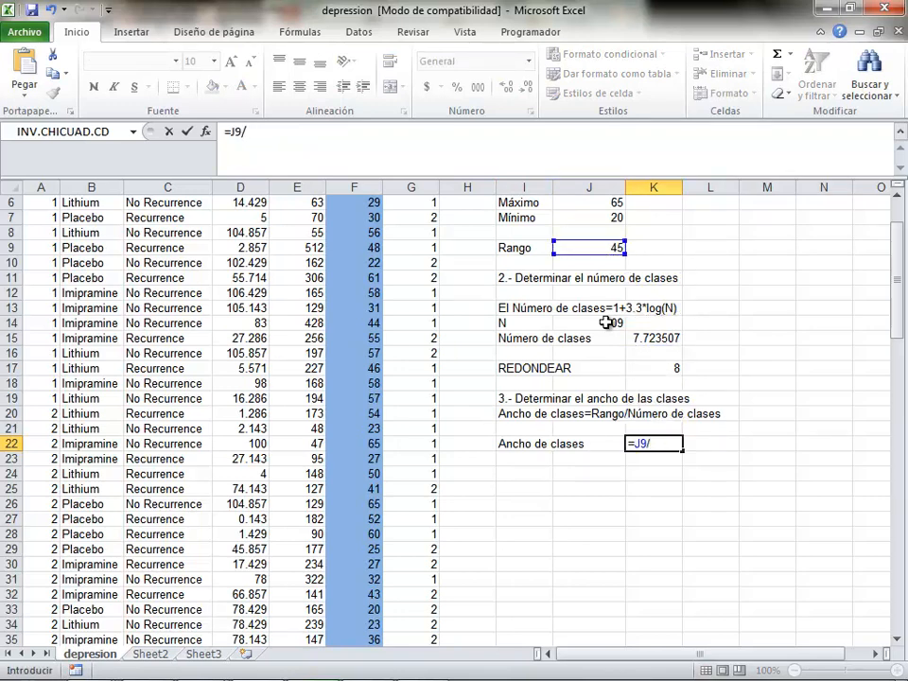
{"action": "left_click", "coordinate": [676, 369]}
{"action": "key", "text": "Return"}
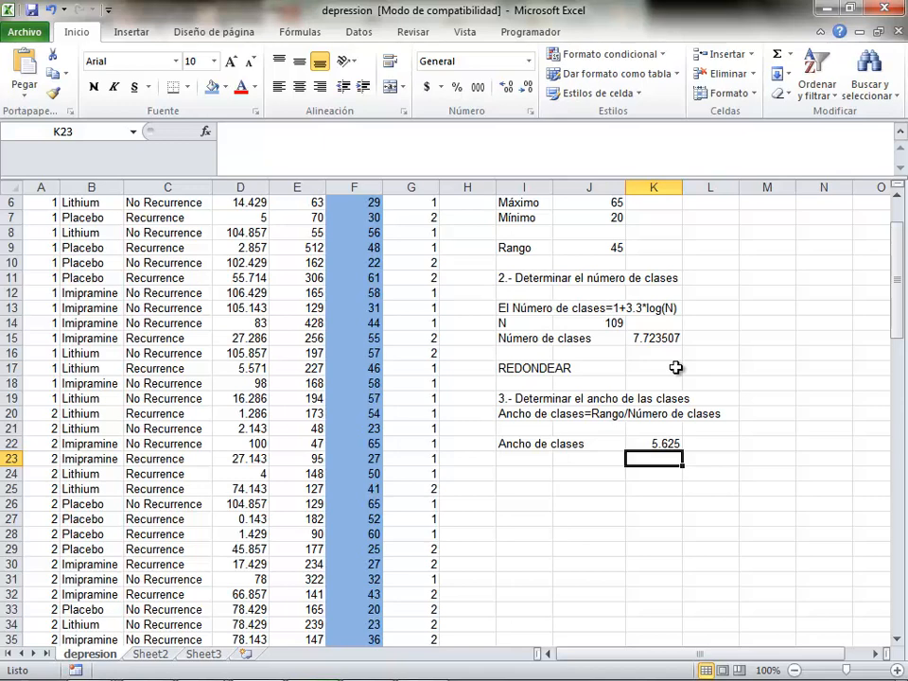
Label cell I24 "REDONDEAR" for the rounded class width.
{"action": "key", "text": "Down"}
{"action": "key", "text": "Left"}
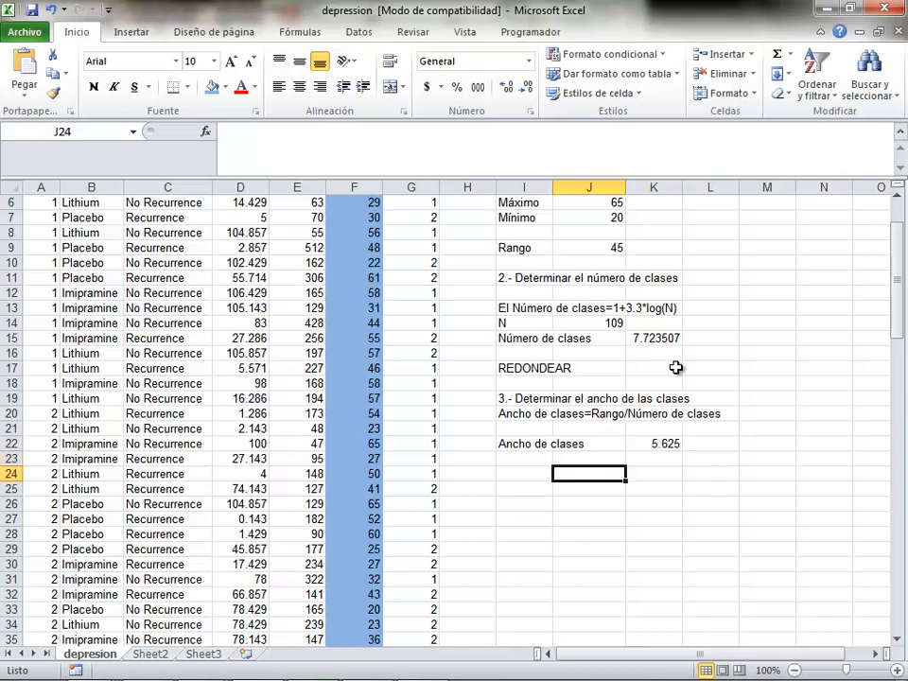
{"action": "key", "text": "Left"}
{"action": "type", "text": "T"}
{"action": "key", "text": "BackSpace"}
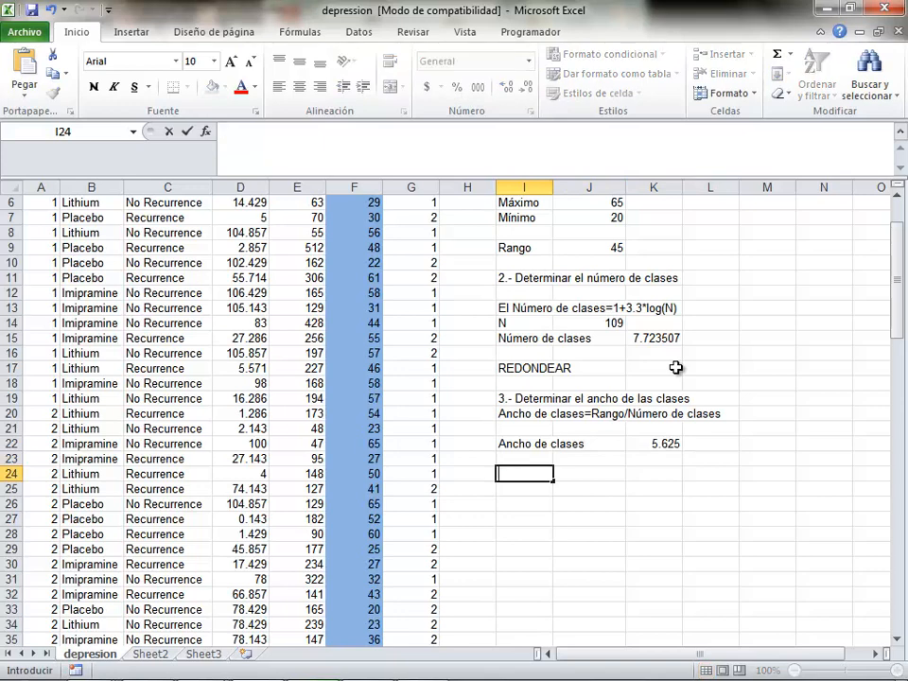
{"action": "type", "text": "REDONDEAR"}
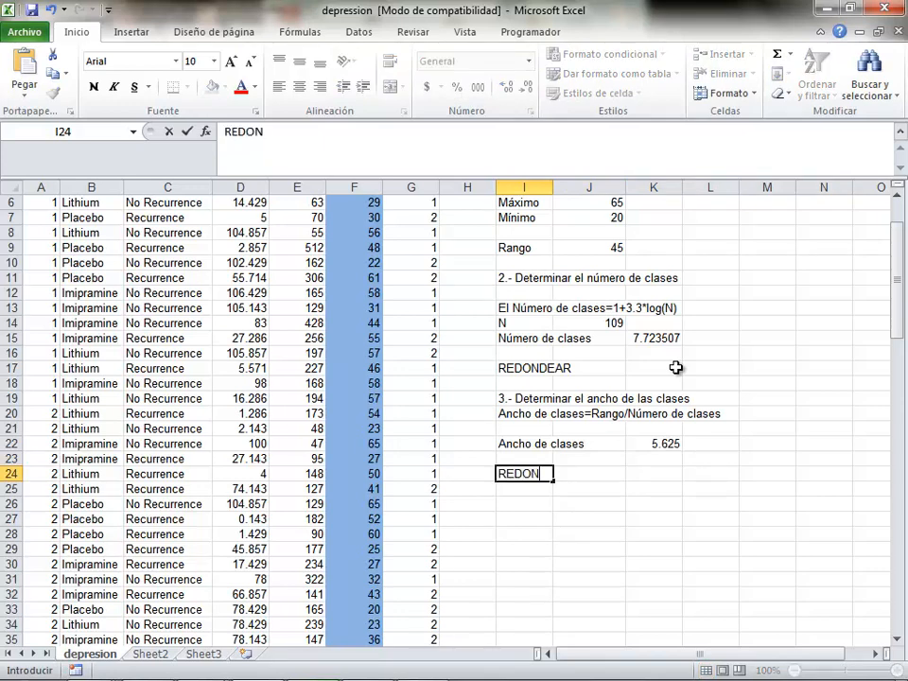
{"action": "key", "text": "Tab"}
{"action": "key", "text": "Tab"}
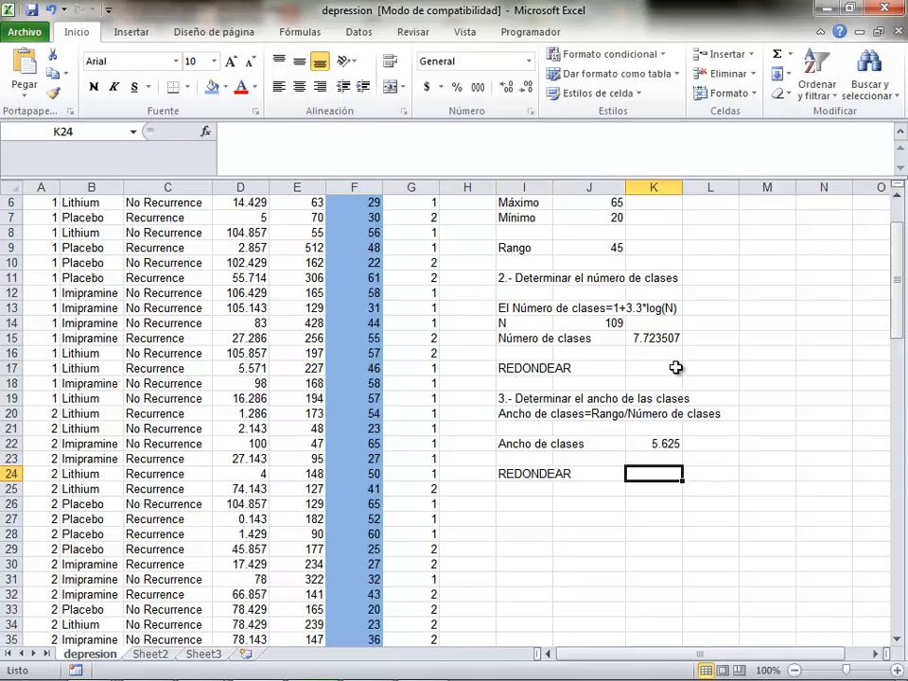
Enter the rounded class width in cell K24 as =5.6.
{"action": "type", "text": "="}
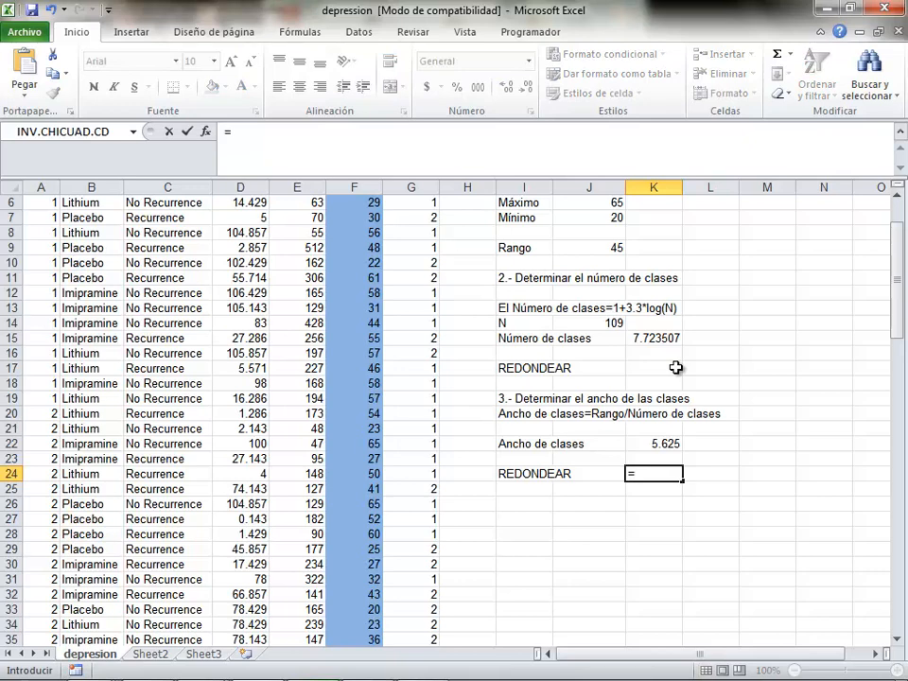
{"action": "type", "text": "5.6"}
{"action": "key", "text": "Return"}
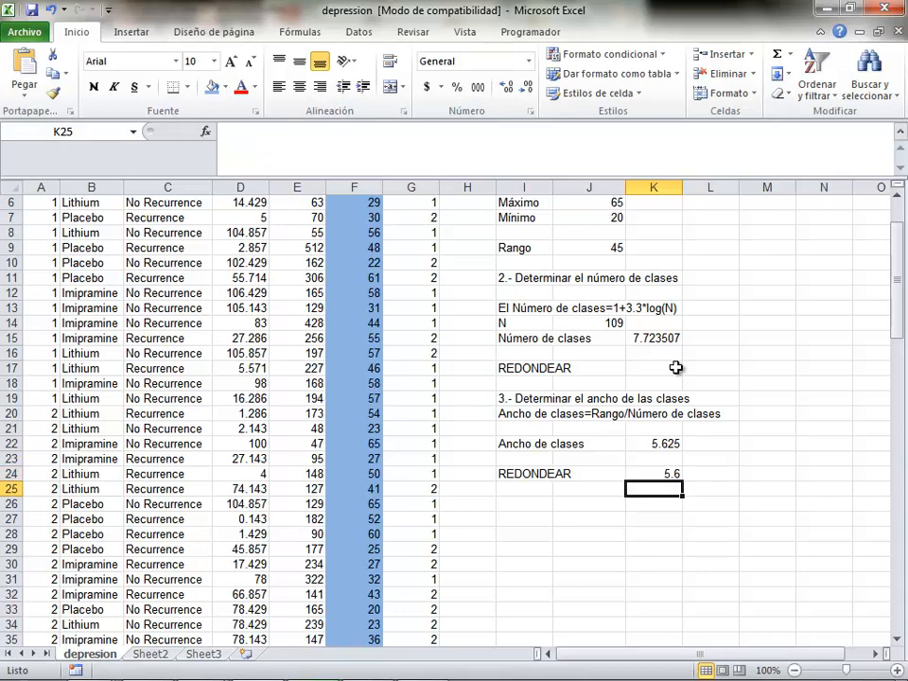
Enter the fourth heading "4.- Construcción de la tabla de distribución de frecuencias" in cell I26.
{"action": "key", "text": "Down"}
{"action": "key", "text": "Left"}
{"action": "key", "text": "Left"}
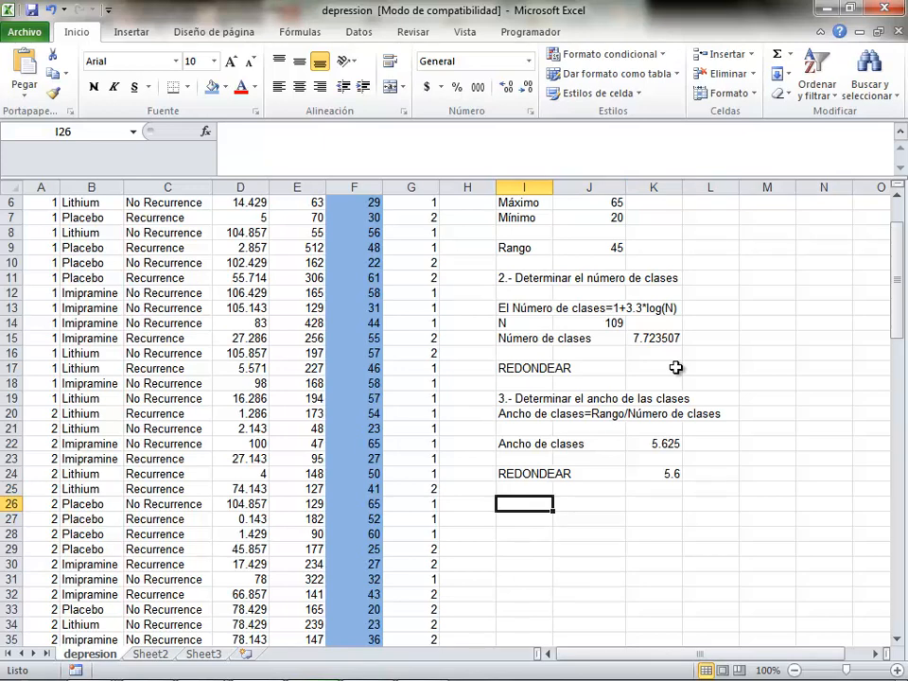
{"action": "type", "text": "4.-"}
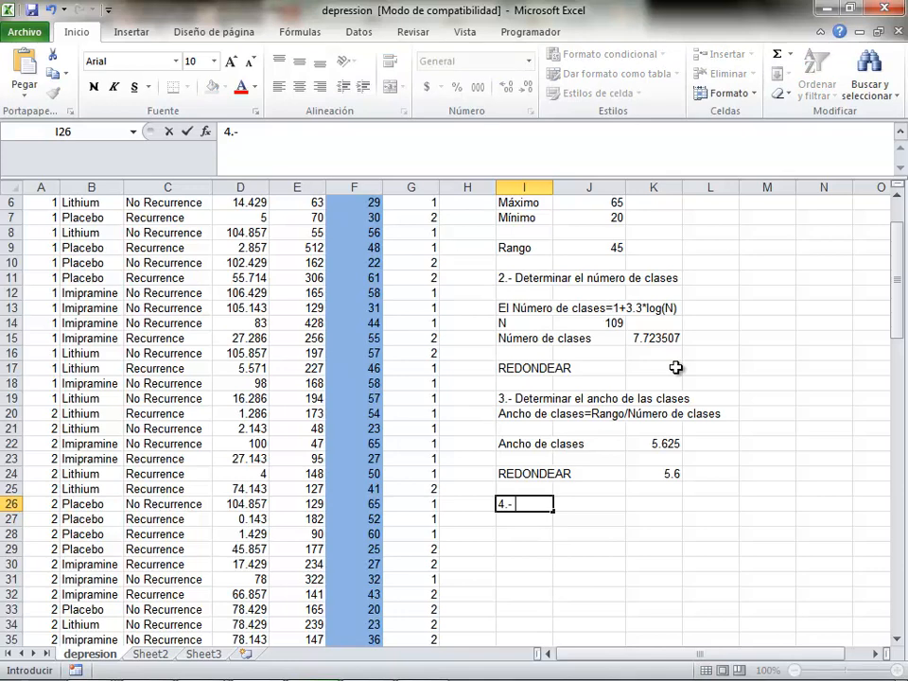
{"action": "type", "text": " cON"}
{"action": "key", "text": "BackSpace"}
{"action": "key", "text": "BackSpace"}
{"action": "key", "text": "BackSpace"}
{"action": "key", "text": "BackSpace"}
{"action": "type", "text": "Construcción "}
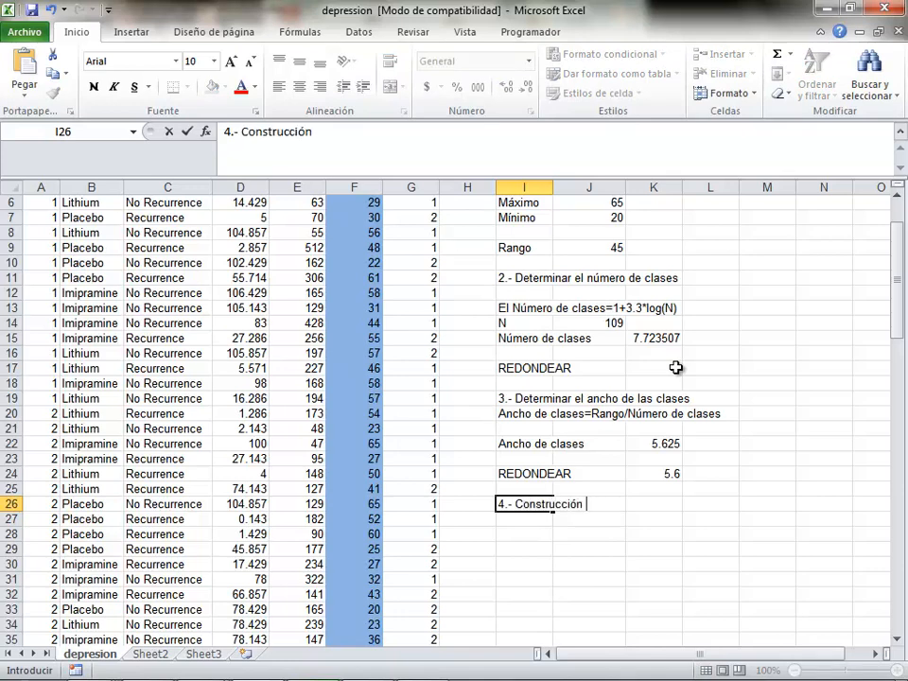
{"action": "type", "text": "de la tabla de d"}
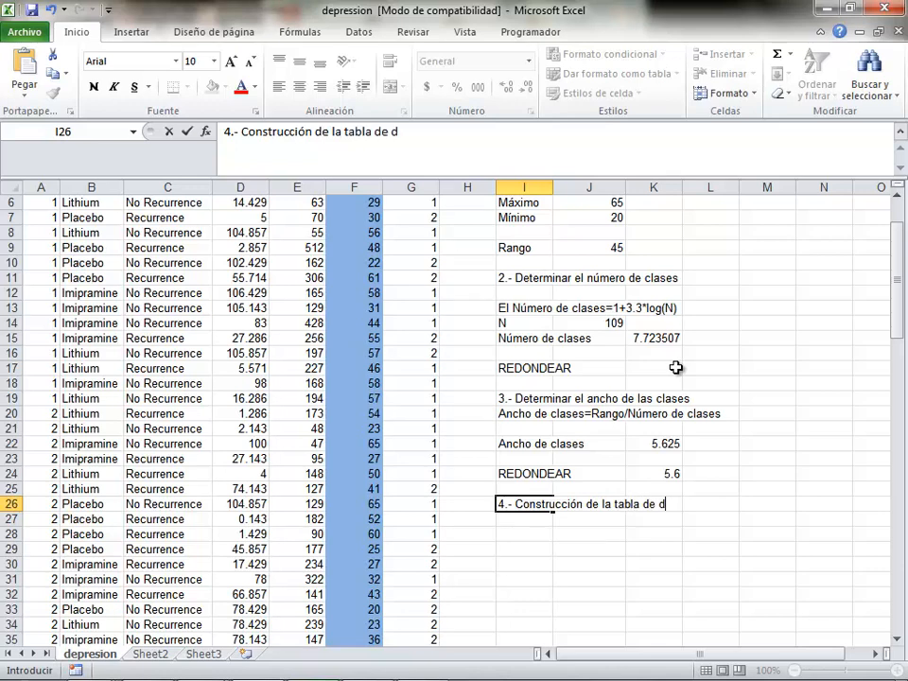
{"action": "type", "text": "istribución de"}
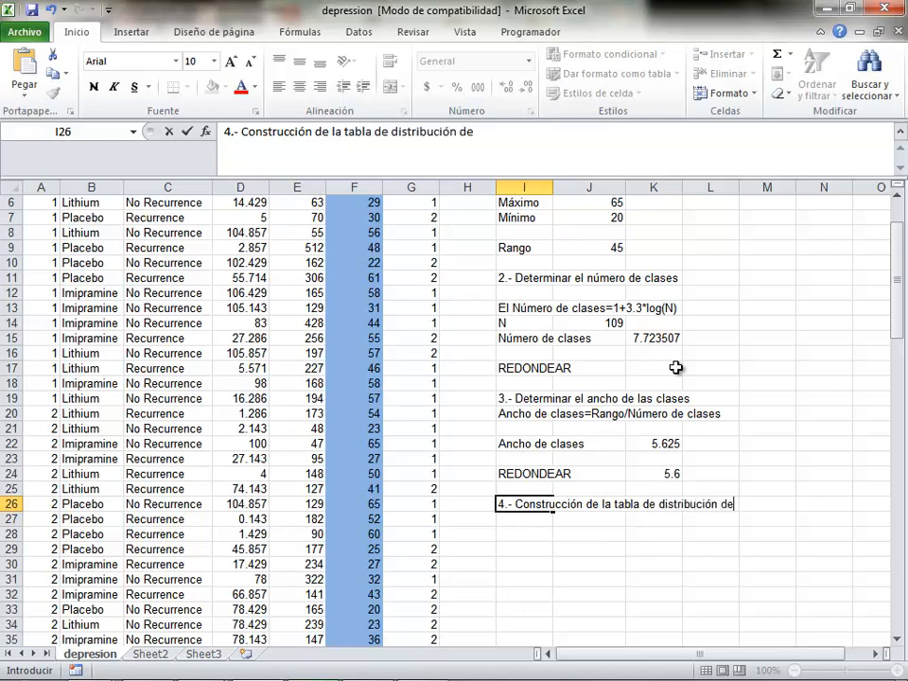
{"action": "type", "text": " frecuencias"}
{"action": "key", "text": "Return"}
{"action": "key", "text": "Return"}
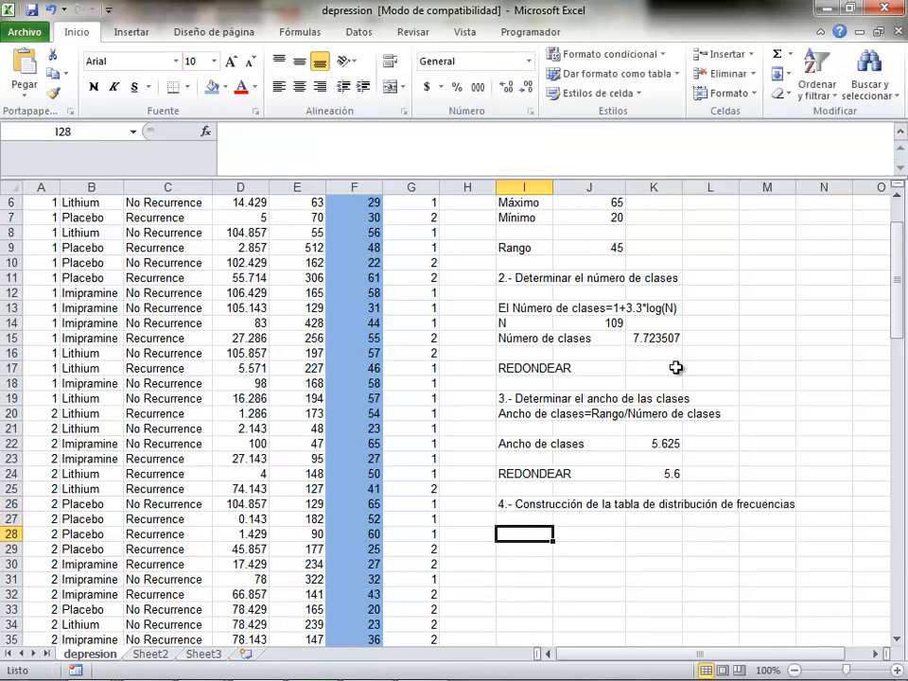
Enter the table headers "Límite Inferior" in I29 and "Límite superior" in J29, and widen column I to fit its header.
{"action": "key", "text": "Return"}
{"action": "type", "text": "L"}
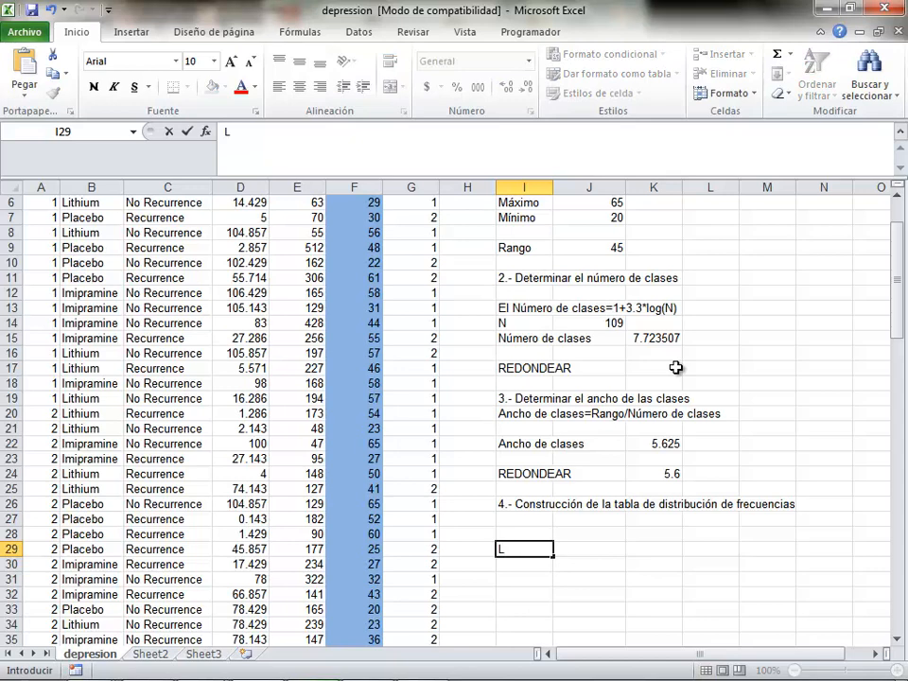
{"action": "type", "text": "ímite Inferior"}
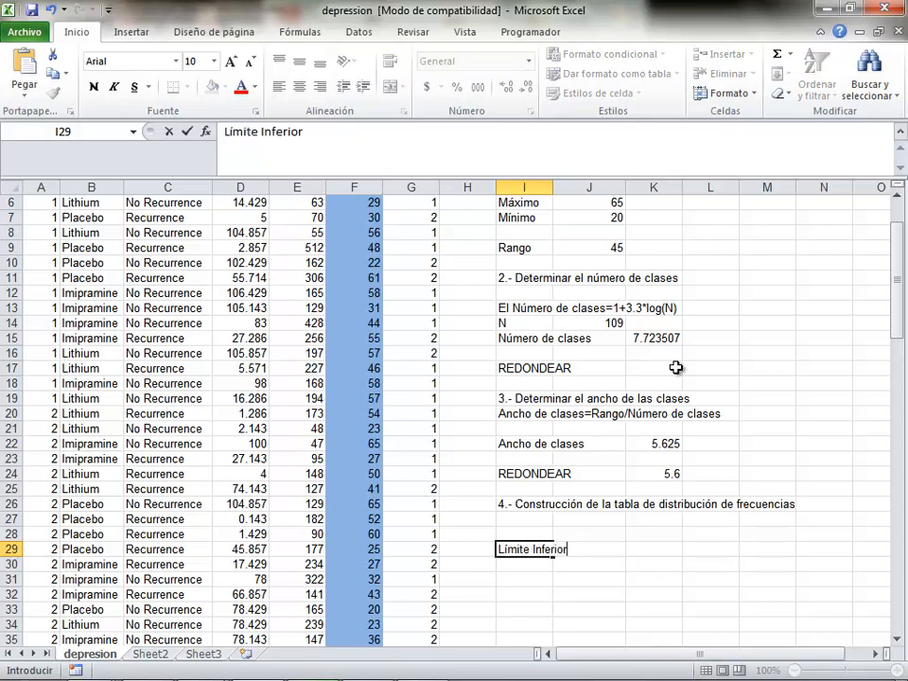
{"action": "key", "text": "Tab"}
{"action": "type", "text": "Lím"}
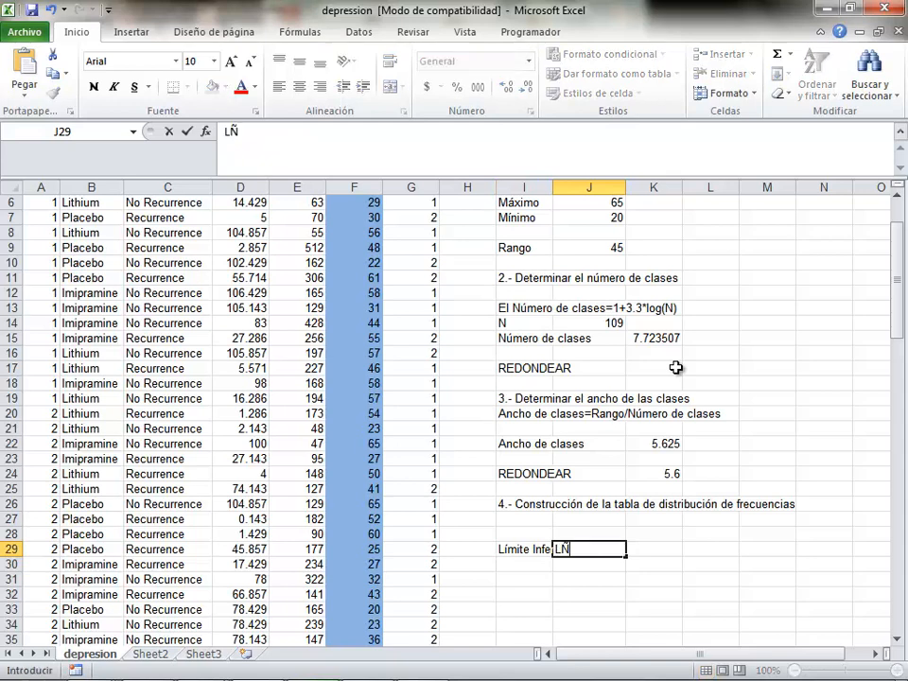
{"action": "key", "text": "BackSpace"}
{"action": "key", "text": "BackSpace"}
{"action": "type", "text": "ímite superior"}
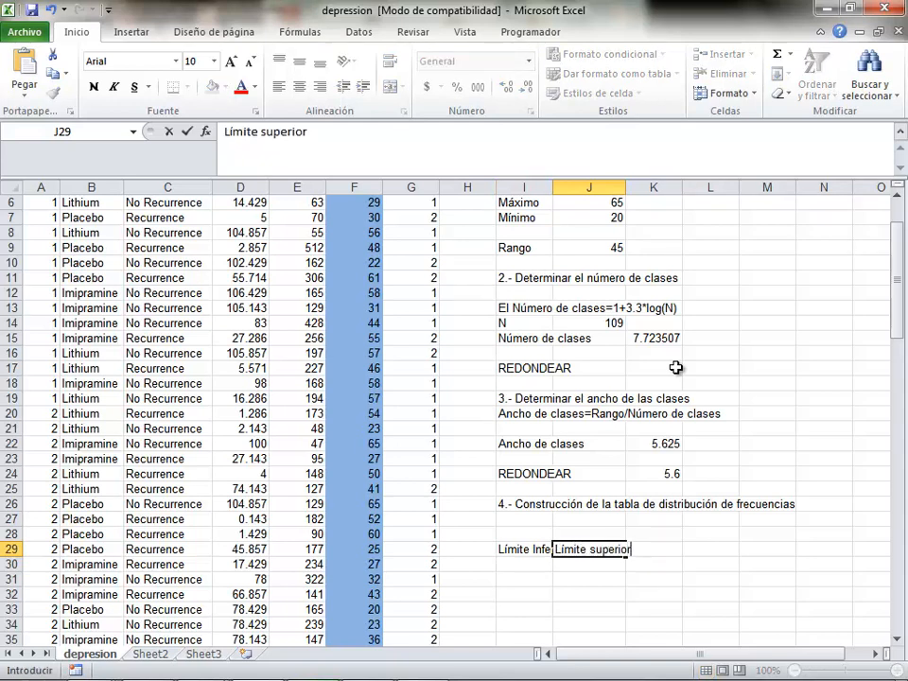
{"action": "key", "text": "Return"}
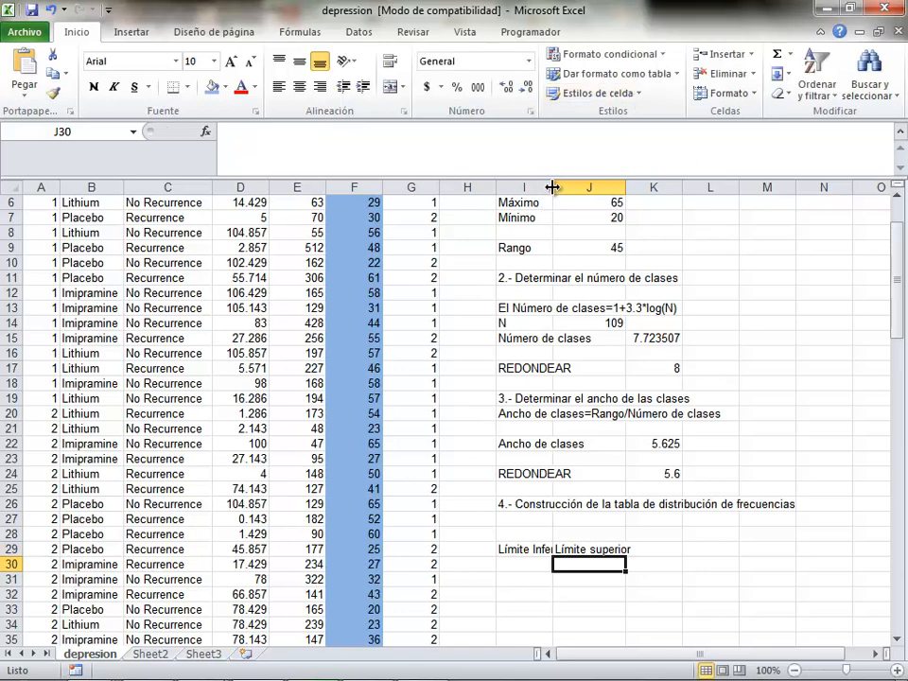
{"action": "left_click_drag", "start_coordinate": [552, 187], "coordinate": [575, 187]}
Set the first class's lower limit in cell I30 to the minimum age with the formula =J7.
{"action": "left_click", "coordinate": [543, 564]}
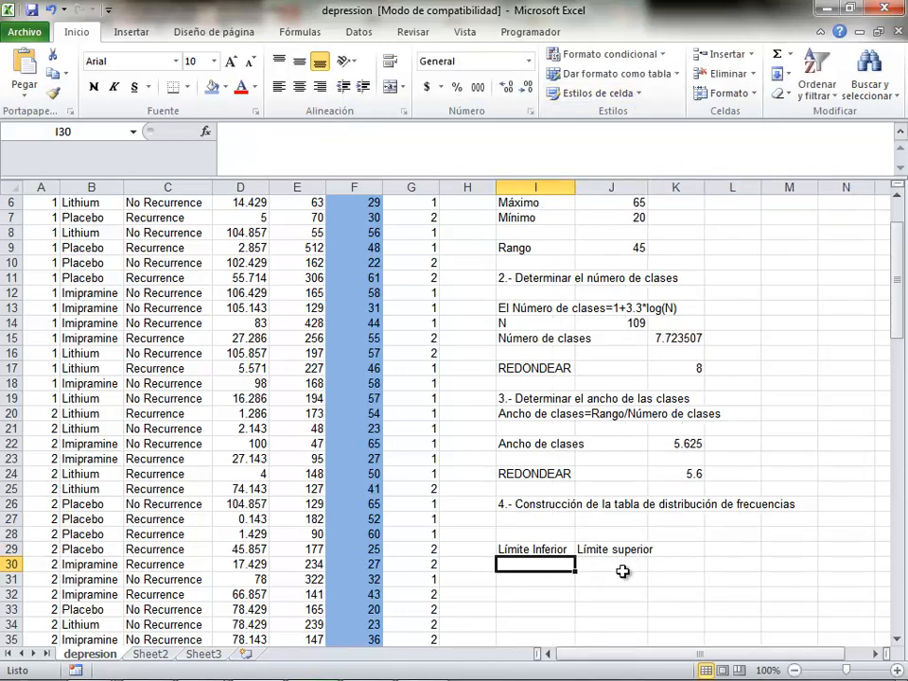
{"action": "left_click", "coordinate": [581, 566]}
{"action": "left_click", "coordinate": [543, 564]}
{"action": "type", "text": "="}
{"action": "key", "text": "Up"}
{"action": "key", "text": "Up"}
{"action": "key", "text": "Up"}
{"action": "key", "text": "Up"}
{"action": "key", "text": "Up"}
{"action": "key", "text": "Up"}
{"action": "key", "text": "Up"}
{"action": "key", "text": "Up"}
{"action": "key", "text": "Up"}
{"action": "key", "text": "Up"}
{"action": "key", "text": "Up"}
{"action": "key", "text": "Up"}
{"action": "key", "text": "Up"}
{"action": "key", "text": "Up"}
{"action": "key", "text": "Up"}
{"action": "key", "text": "Up"}
{"action": "key", "text": "Up"}
{"action": "key", "text": "Up"}
{"action": "key", "text": "Up"}
{"action": "key", "text": "Up"}
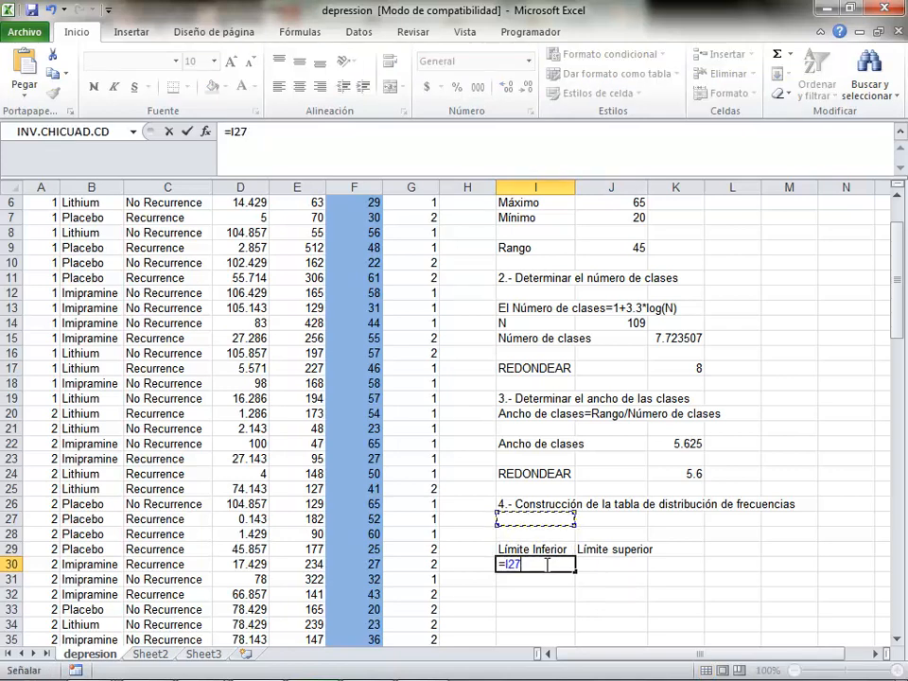
{"action": "key", "text": "Down"}
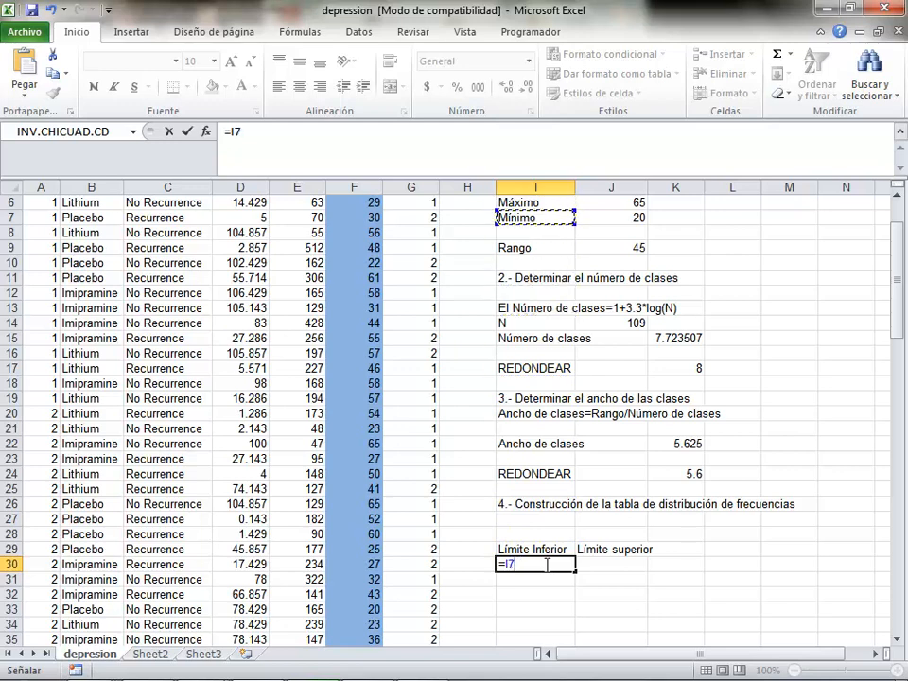
{"action": "key", "text": "Right"}
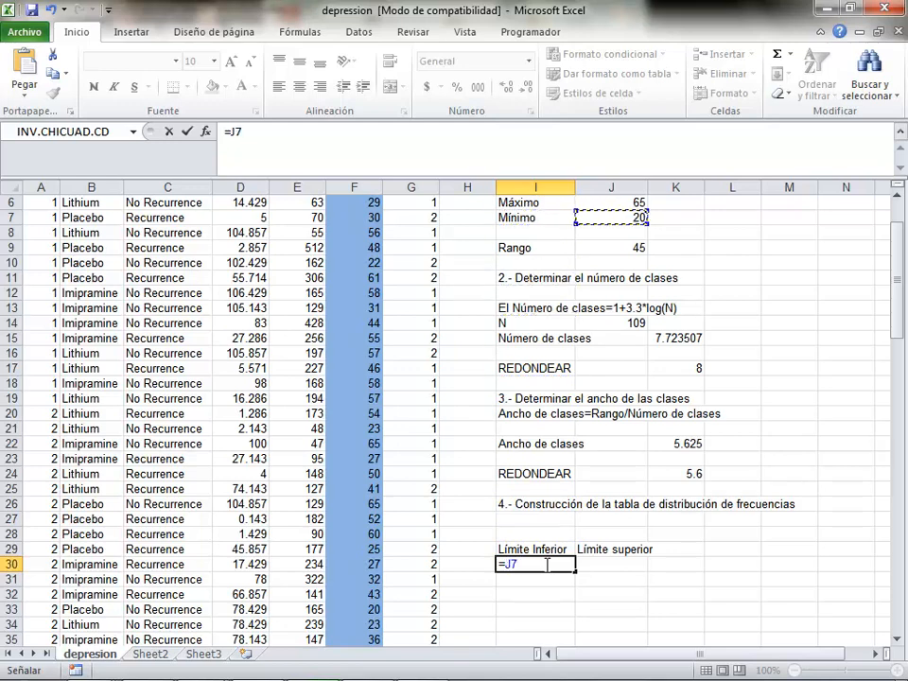
{"action": "key", "text": "Return"}
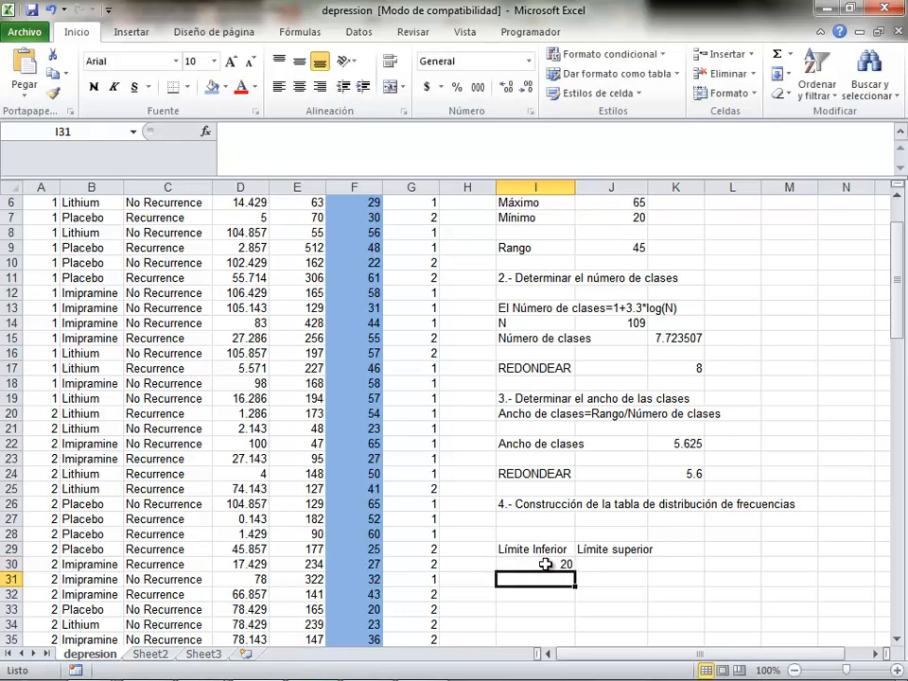
Calculate the first class's upper limit in cell J30 with the formula =I30+K24, adding the rounded class width.
{"action": "left_click", "coordinate": [546, 563]}
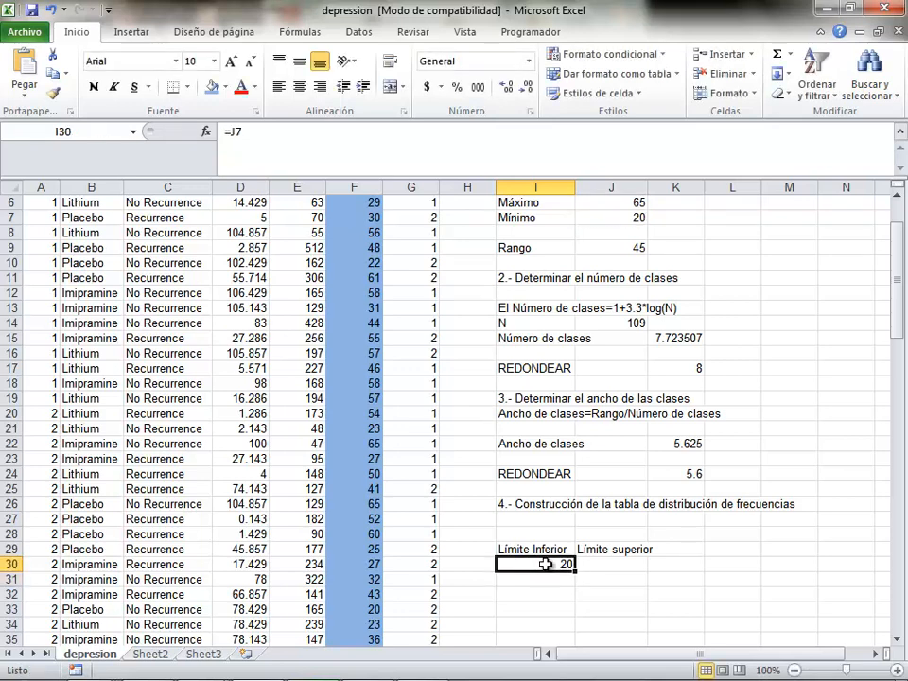
{"action": "key", "text": "Tab"}
{"action": "type", "text": "="}
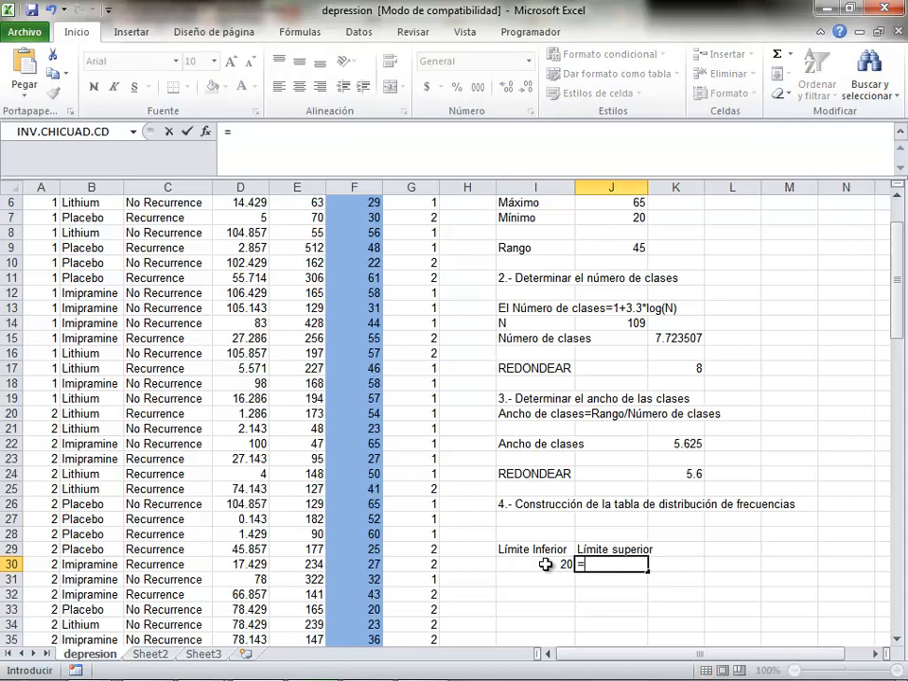
{"action": "left_click", "coordinate": [546, 564]}
{"action": "type", "text": "+"}
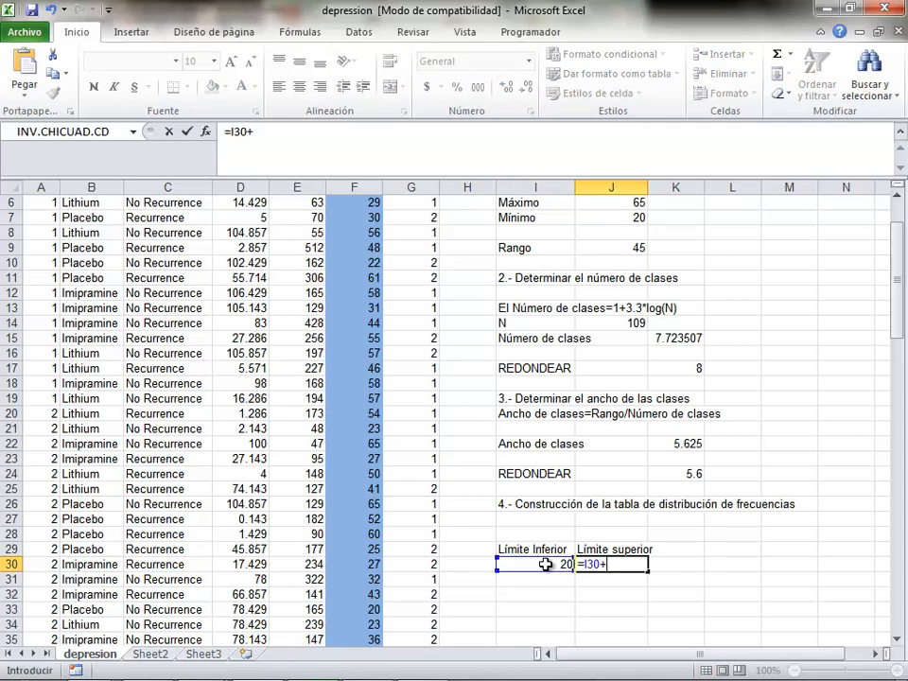
{"action": "left_click", "coordinate": [693, 474]}
{"action": "key", "text": "Return"}
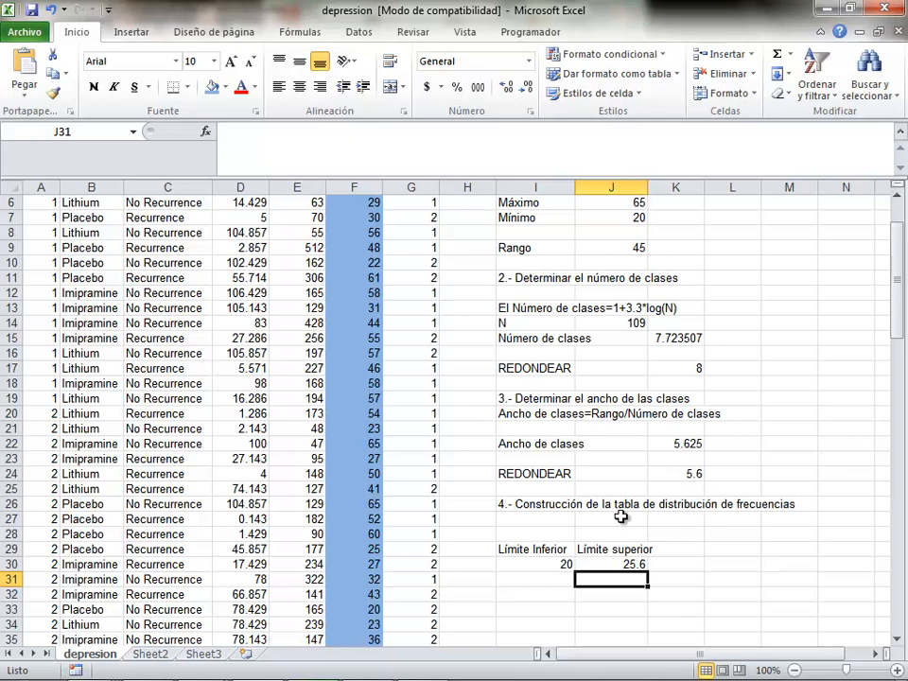
Review the first class's limits in cells I30 and J30, and select cell I31 for the second class.
{"action": "left_click", "coordinate": [539, 565]}
{"action": "left_click", "coordinate": [633, 566]}
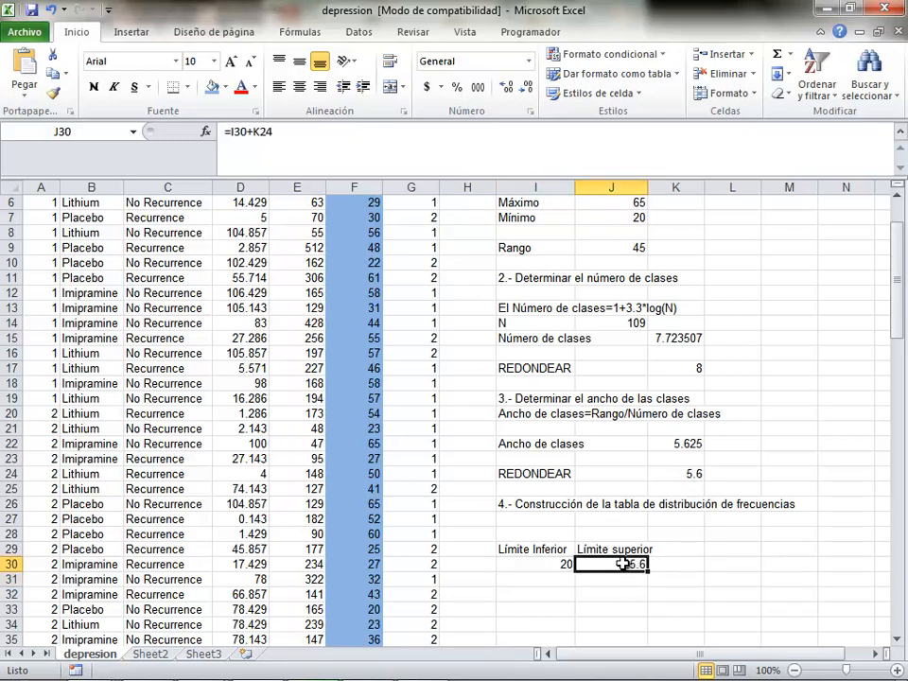
{"action": "left_click", "coordinate": [549, 582]}
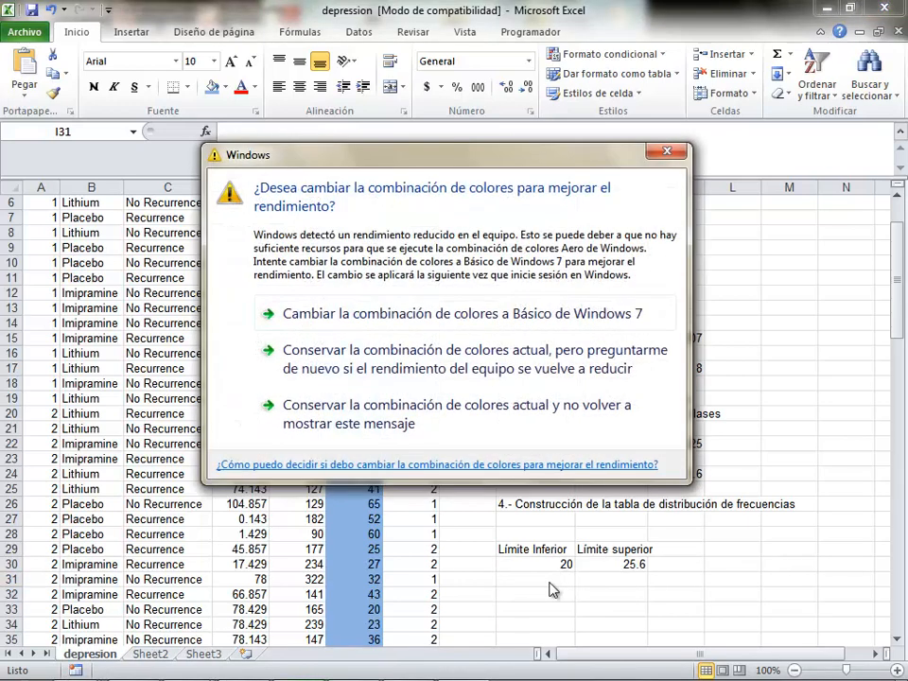
Dismiss the Windows color scheme dialog and set the second class's lower limit in cell I31 with the formula =J30.
{"action": "left_click", "coordinate": [673, 153]}
{"action": "type", "text": "="}
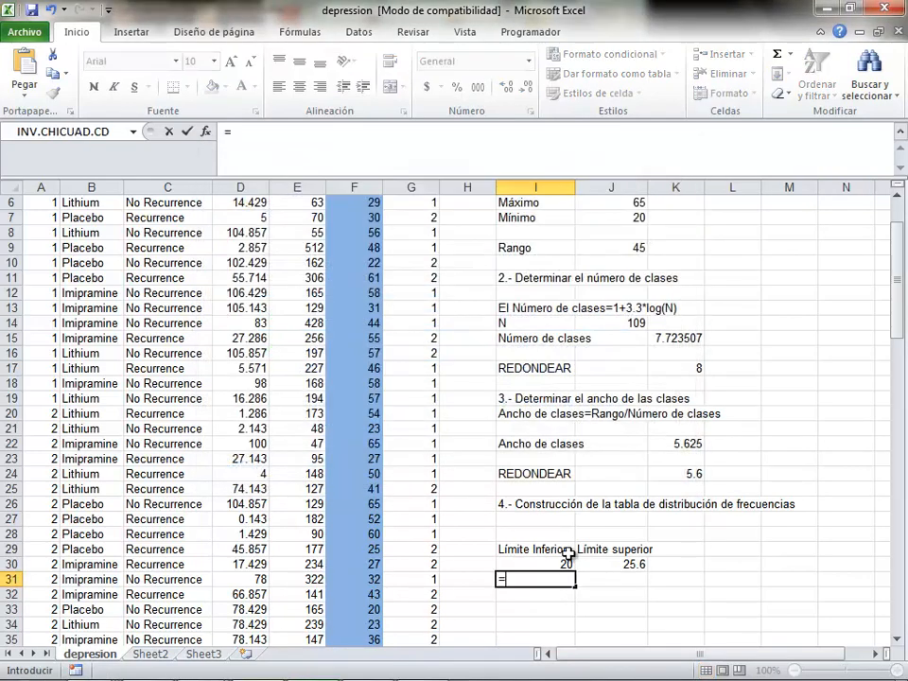
{"action": "left_click", "coordinate": [628, 565]}
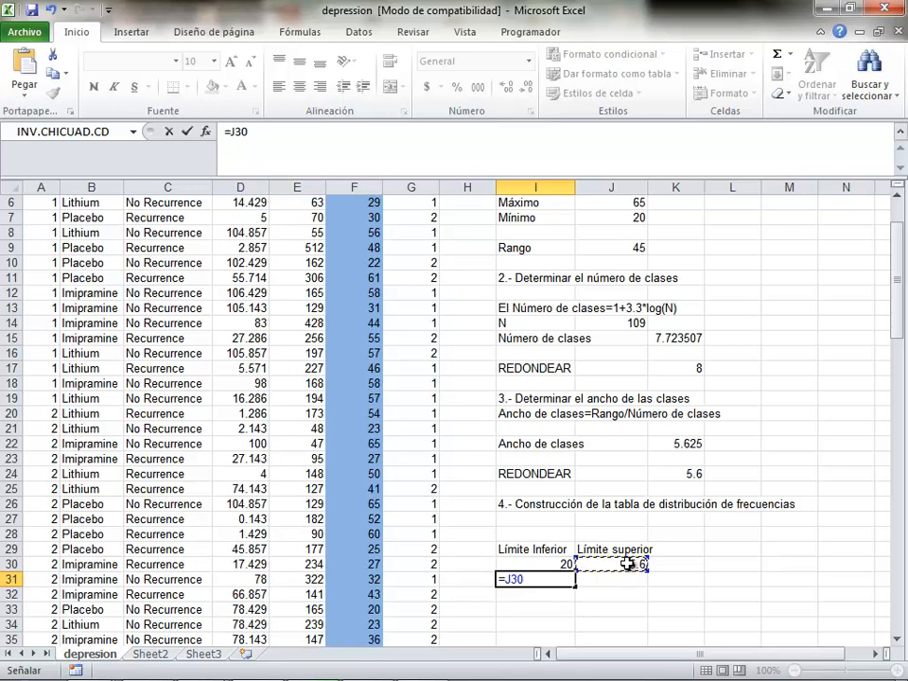
{"action": "key", "text": "Return"}
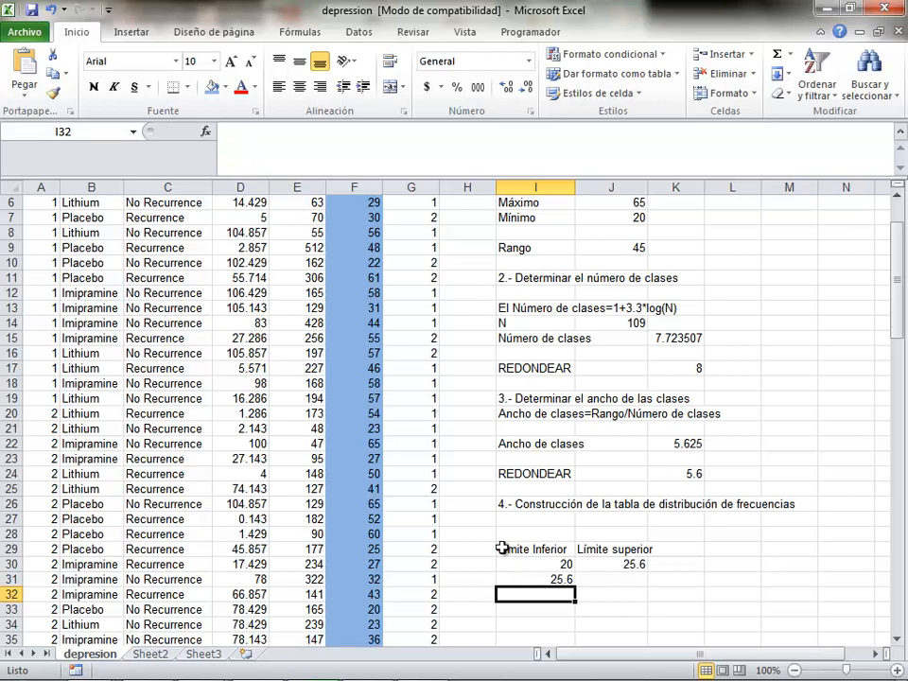
Widen column J and add a closing bracket to the J29 header so it reads "Límite superior]".
{"action": "left_click", "coordinate": [636, 548]}
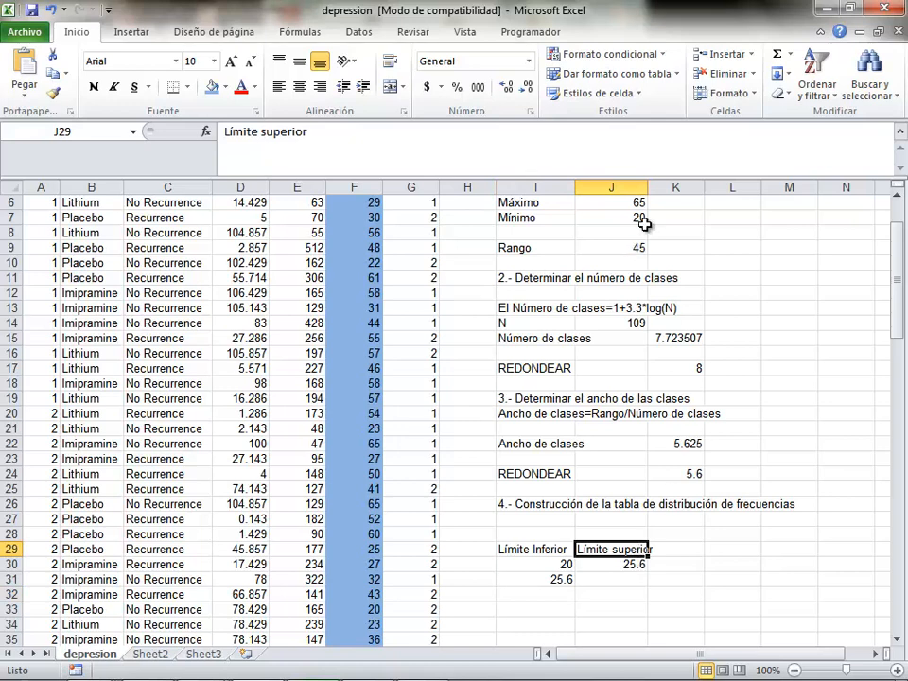
{"action": "left_click_drag", "start_coordinate": [647, 186], "coordinate": [683, 186]}
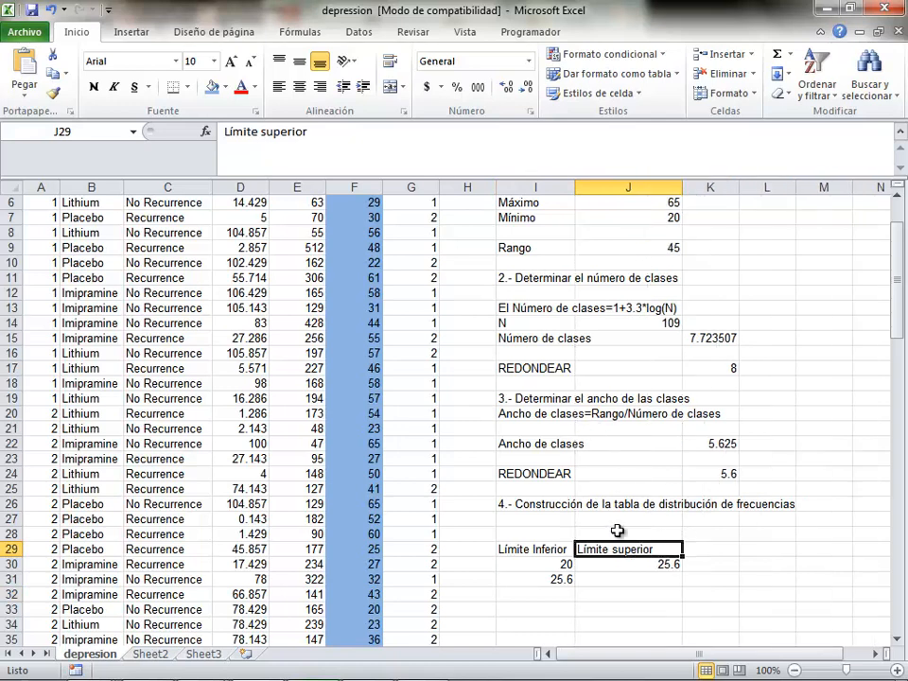
{"action": "left_click", "coordinate": [359, 129]}
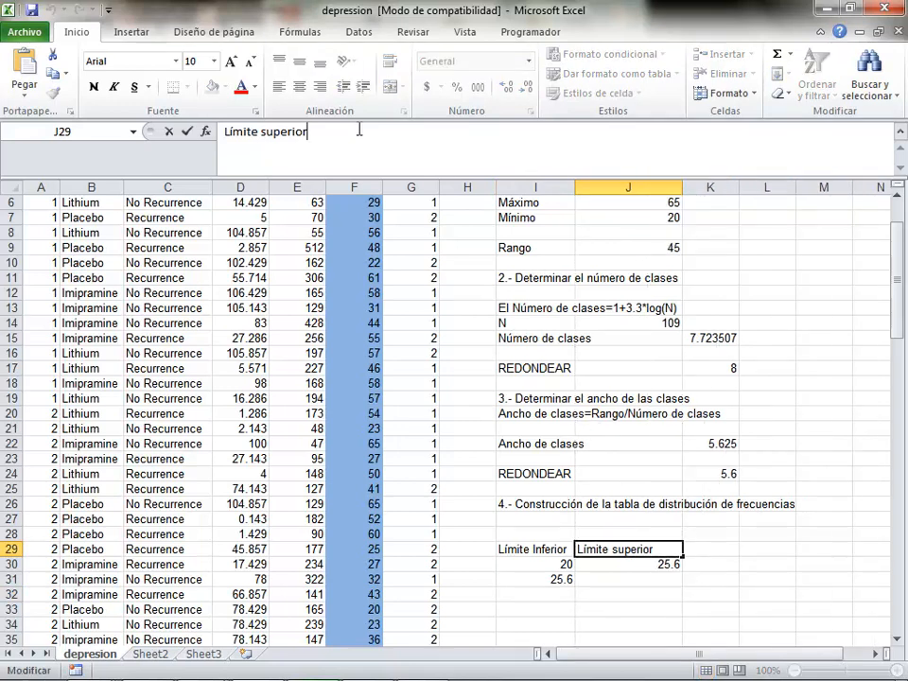
{"action": "type", "text": "]"}
{"action": "key", "text": "Return"}
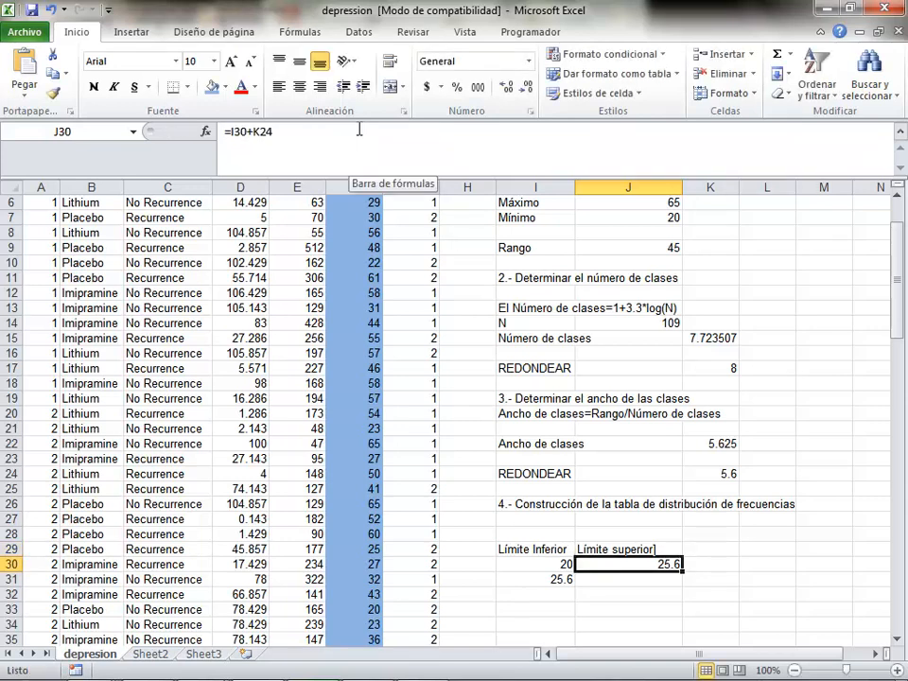
Calculate the second class's upper limit in cell J31 with the formula =I31+$K$24, using an absolute reference to the class width.
{"action": "left_click", "coordinate": [630, 580]}
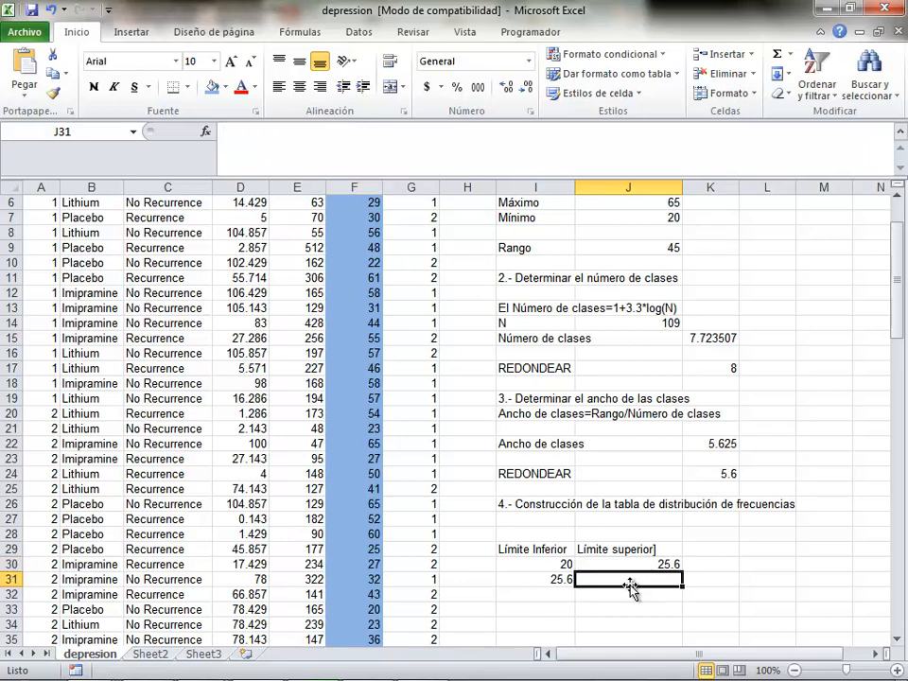
{"action": "type", "text": "="}
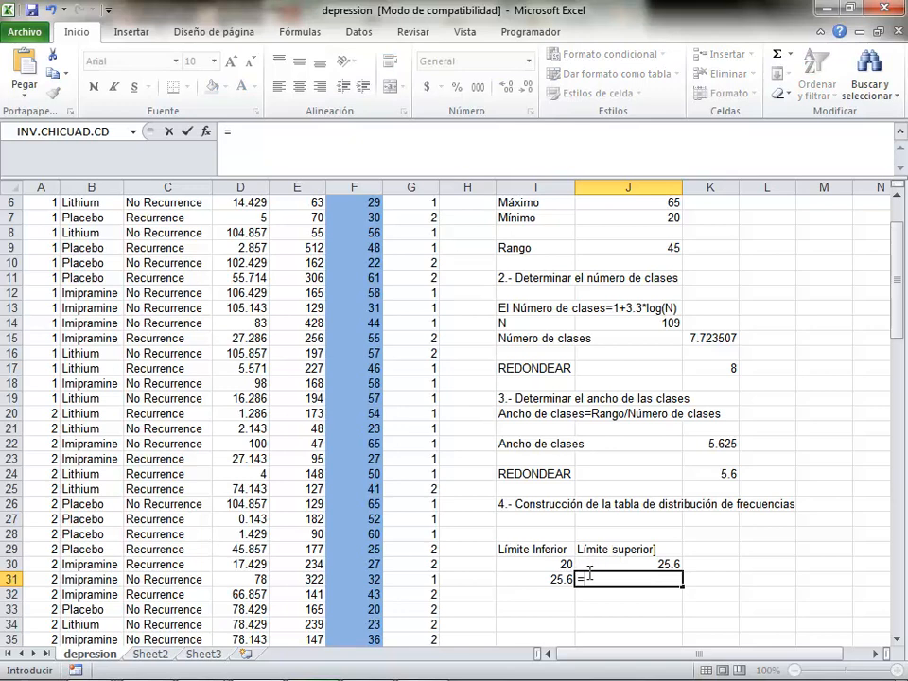
{"action": "left_click", "coordinate": [548, 579]}
{"action": "type", "text": "+"}
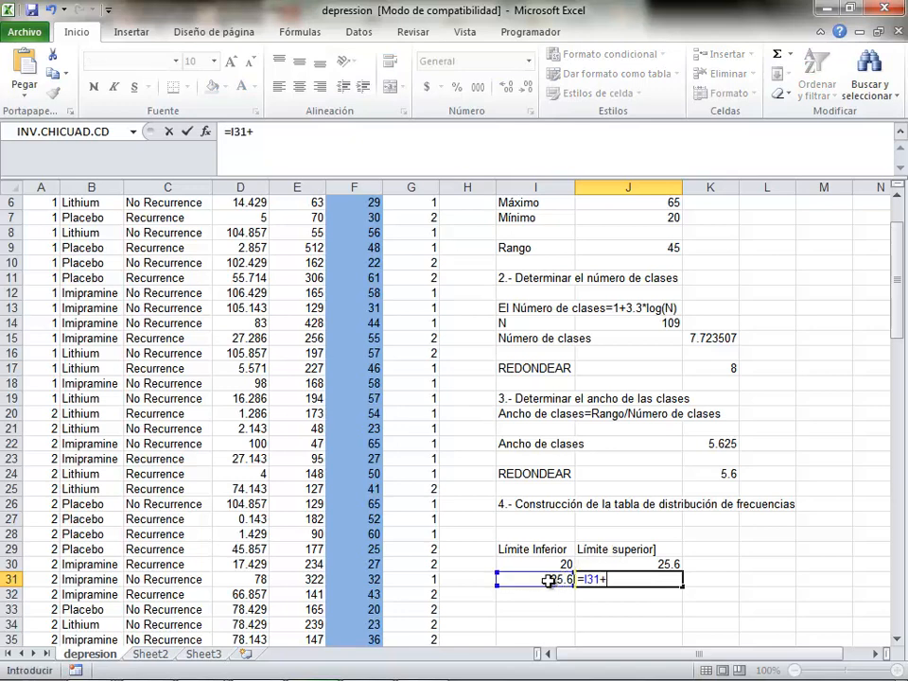
{"action": "left_click", "coordinate": [732, 473]}
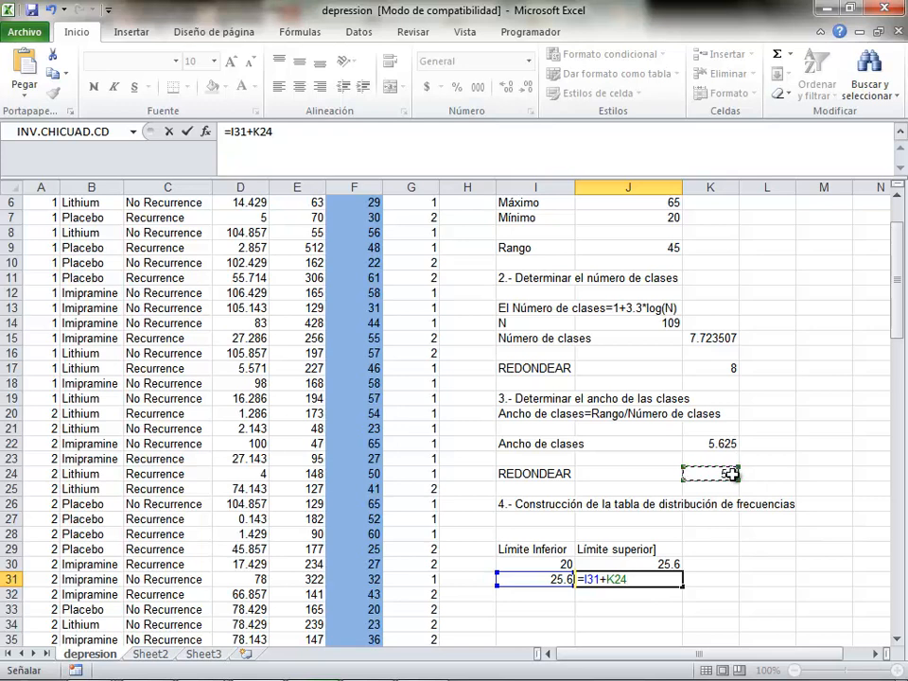
{"action": "key", "text": "F4"}
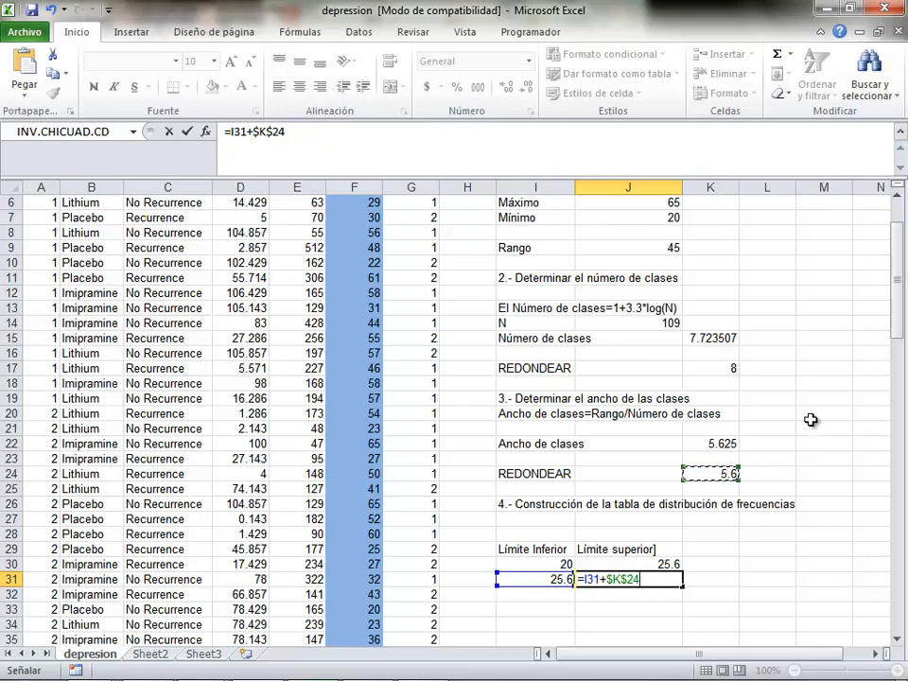
{"action": "key", "text": "Return"}
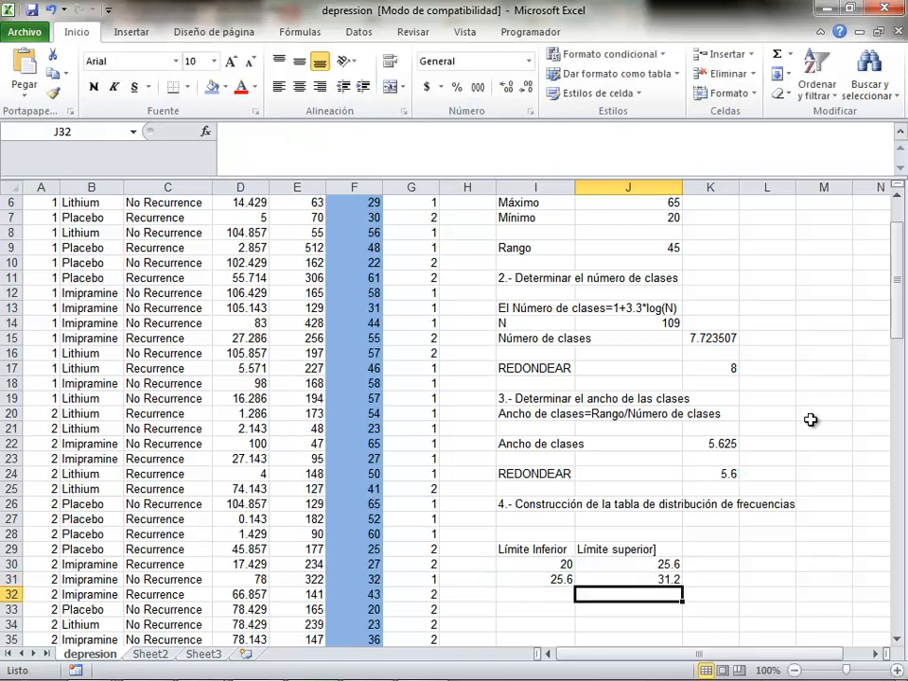
Fill the limit formulas of I31:J31 down to row 38 and check the last class's limits.
{"action": "left_click_drag", "start_coordinate": [548, 579], "coordinate": [667, 624]}
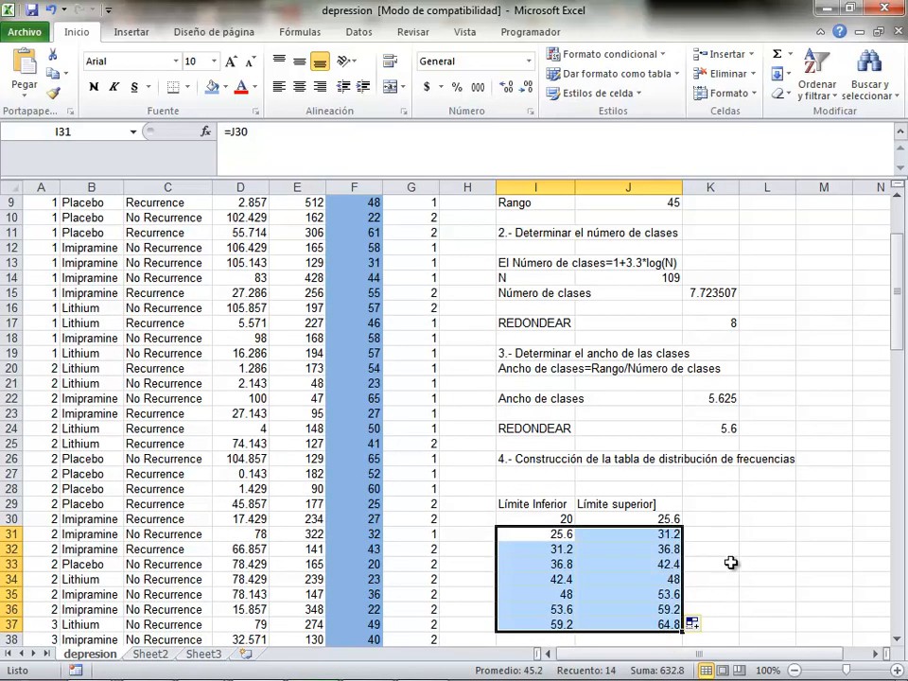
{"action": "scroll", "coordinate": [732, 563], "scroll_direction": "down", "scroll_amount": 1}
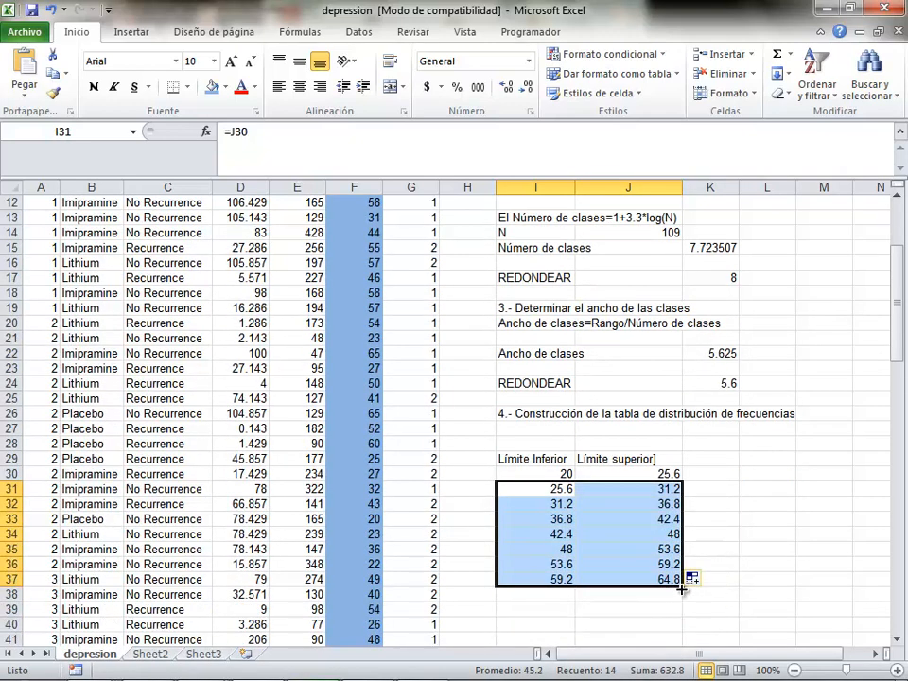
{"action": "left_click_drag", "start_coordinate": [681, 588], "coordinate": [677, 606]}
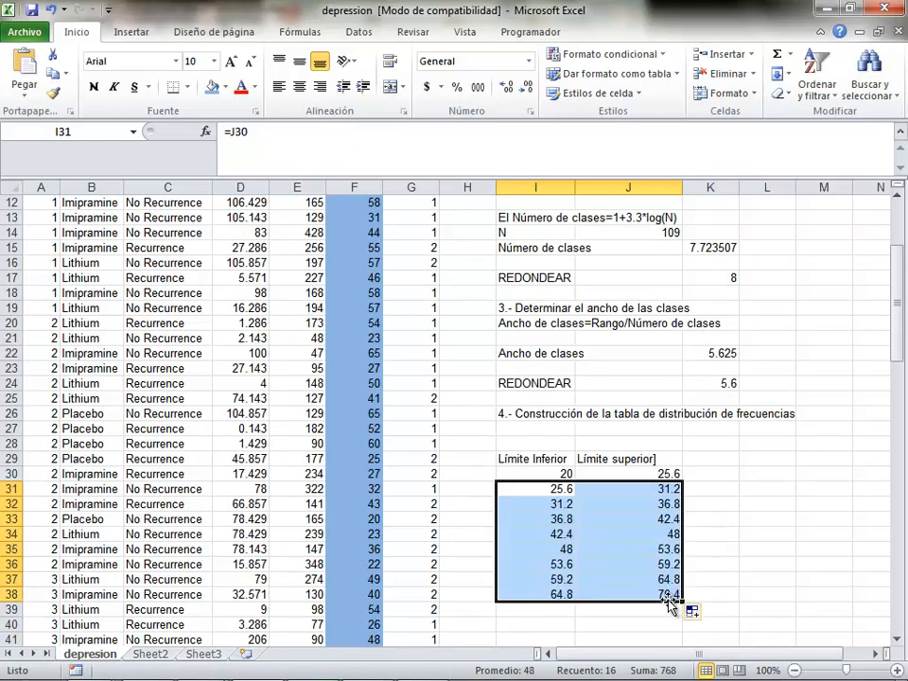
{"action": "left_click", "coordinate": [550, 594]}
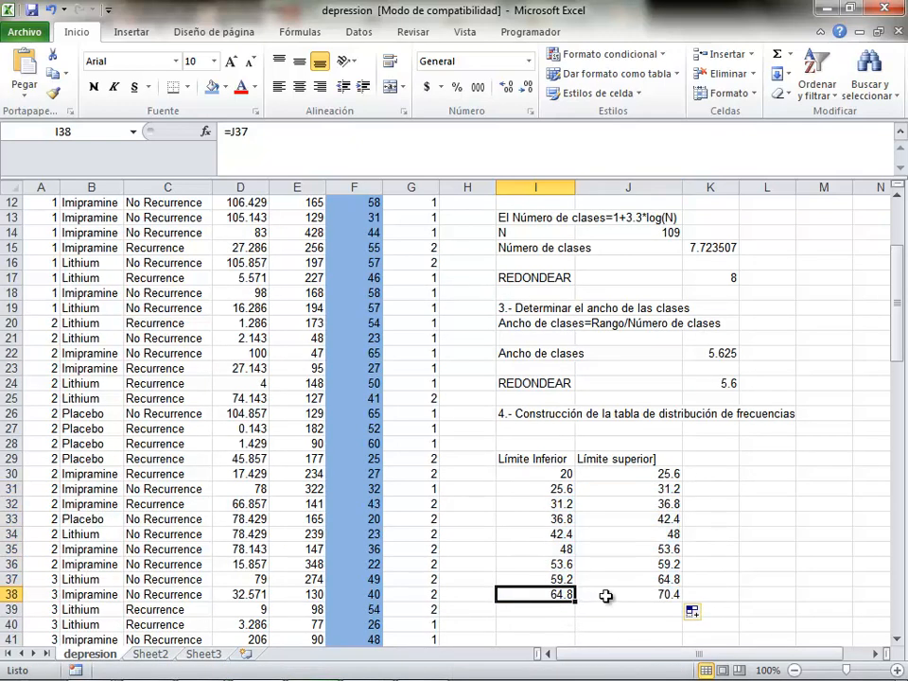
{"action": "left_click", "coordinate": [585, 594]}
{"action": "left_click", "coordinate": [564, 594]}
{"action": "left_click", "coordinate": [620, 595]}
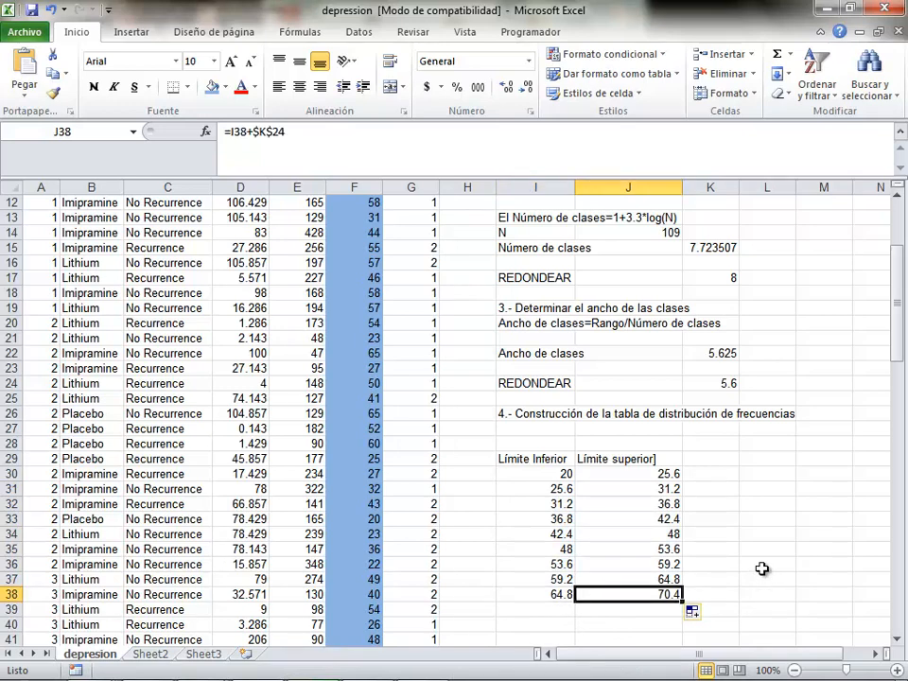
Narrow column J so that it just fits the upper limit header in J29.
{"action": "left_click_drag", "start_coordinate": [682, 192], "coordinate": [654, 194]}
{"action": "mouse_move", "coordinate": [579, 187]}
{"action": "left_mouse_down"}
{"action": "mouse_move", "coordinate": [564, 188]}
{"action": "mouse_move", "coordinate": [576, 187]}
{"action": "left_mouse_up"}
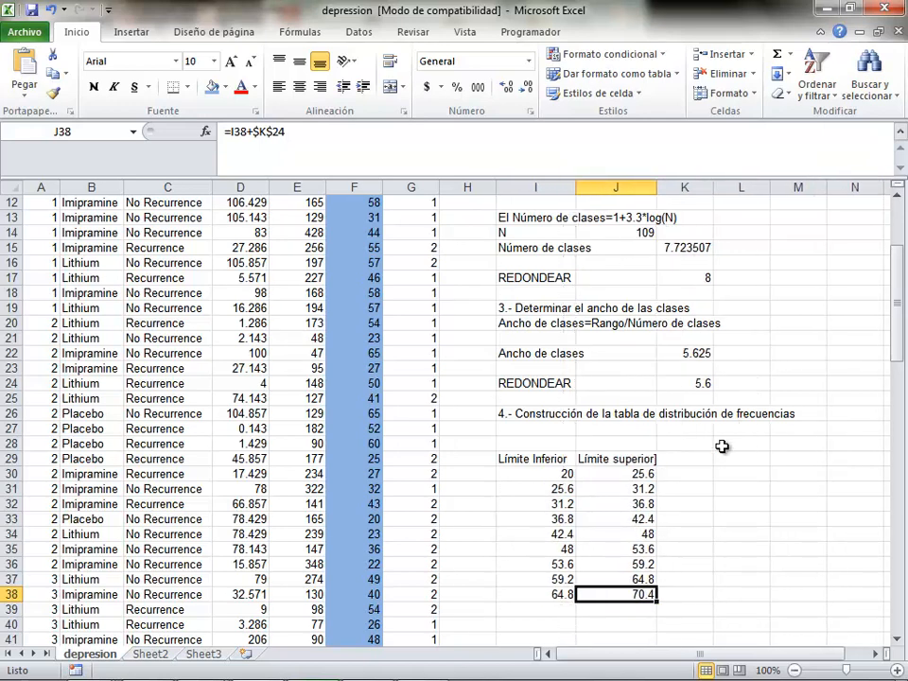
{"action": "left_click", "coordinate": [668, 459]}
{"action": "left_click_drag", "start_coordinate": [658, 188], "coordinate": [663, 192]}
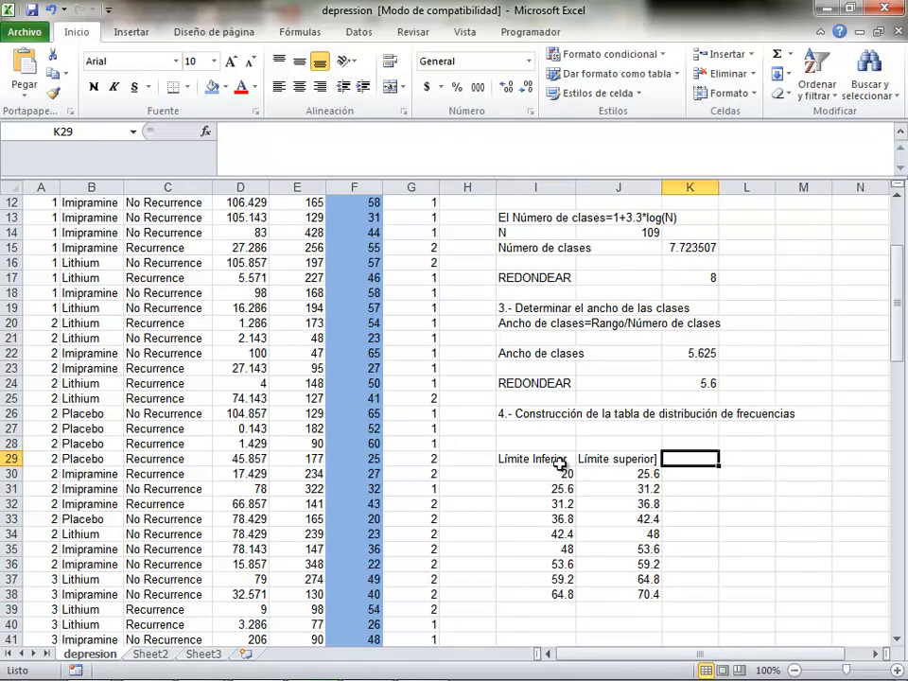
Enter the heading "Valores de la variable" in cell I28 and merge and center it across I28:J28.
{"action": "left_click_drag", "start_coordinate": [524, 444], "coordinate": [599, 444]}
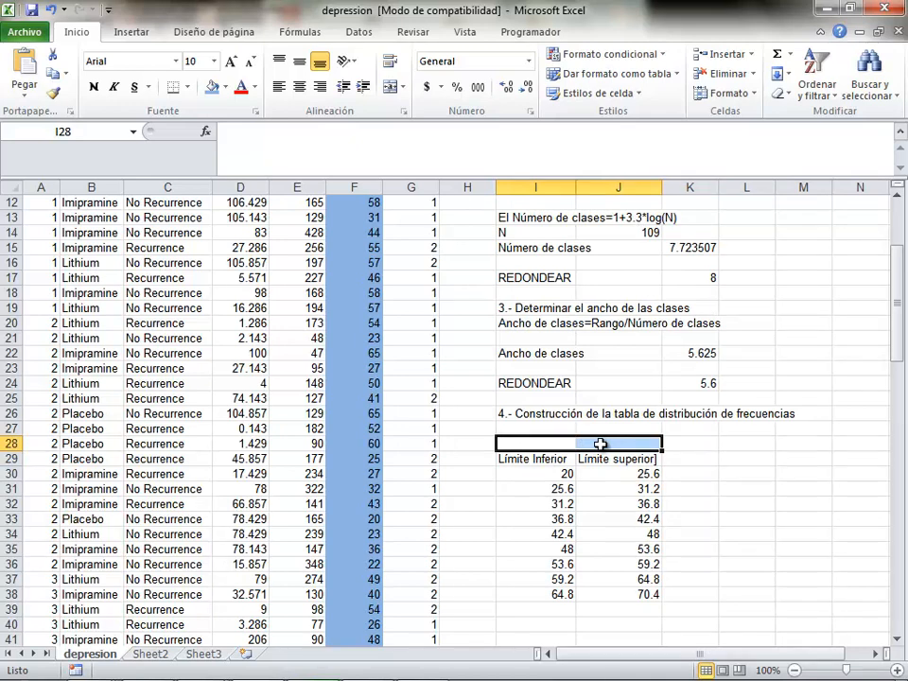
{"action": "type", "text": "Valore"}
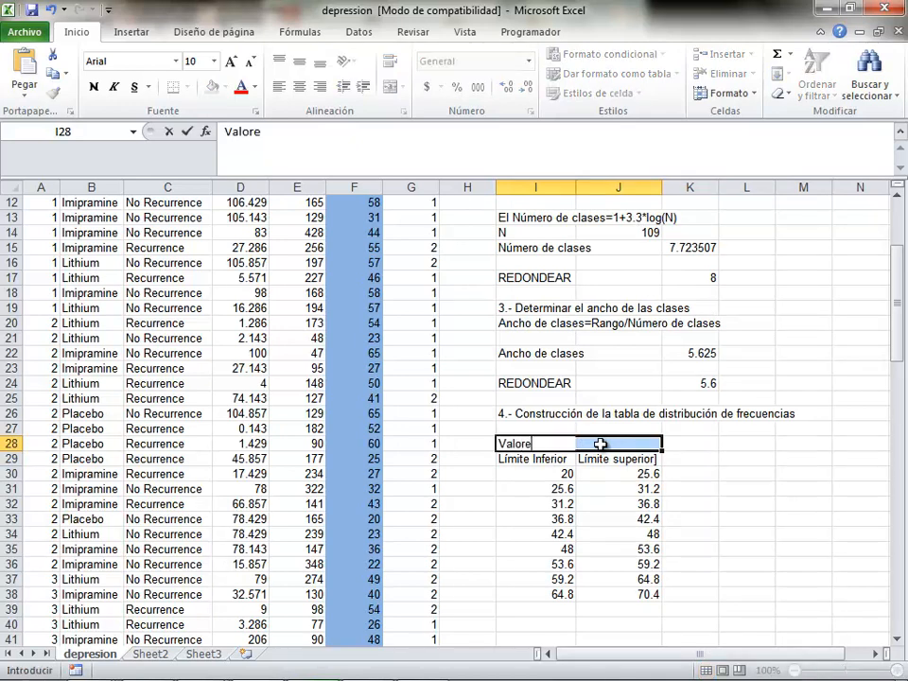
{"action": "type", "text": "s de la va"}
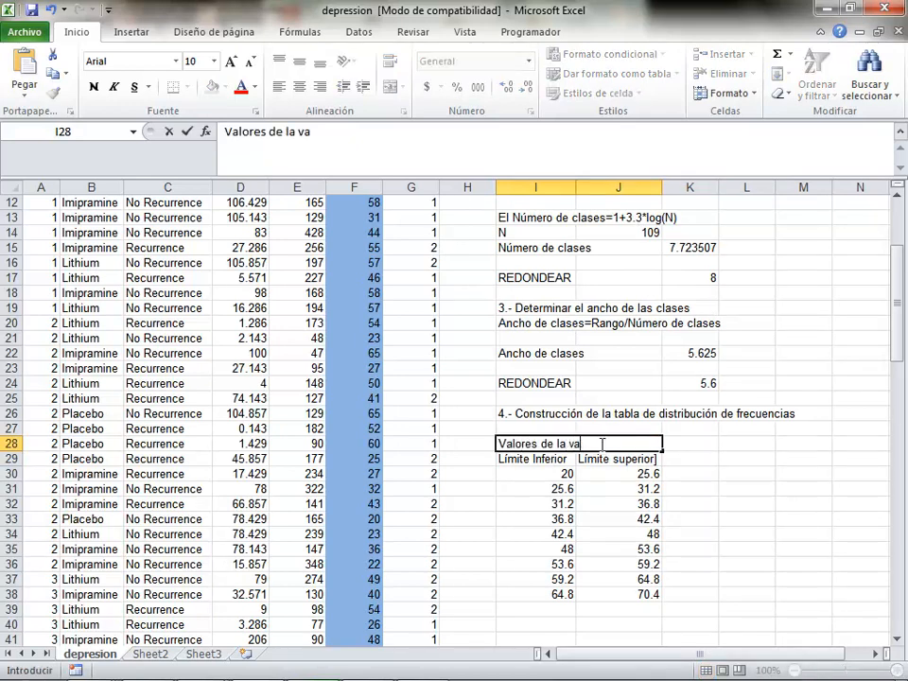
{"action": "type", "text": "riable"}
{"action": "left_click", "coordinate": [601, 444]}
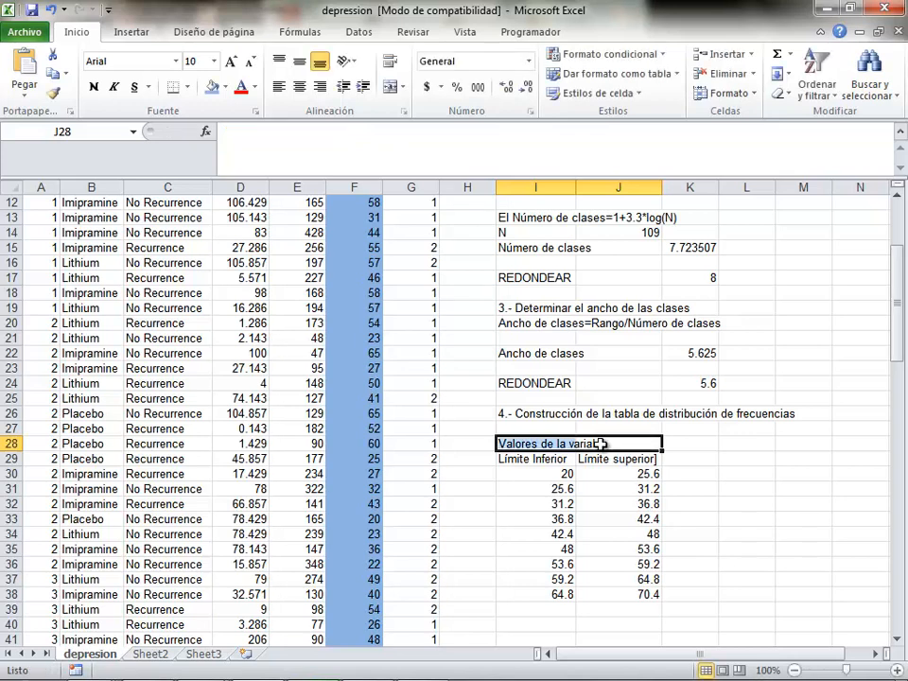
{"action": "left_click_drag", "start_coordinate": [523, 458], "coordinate": [619, 475]}
{"action": "left_click", "coordinate": [601, 476]}
{"action": "left_click", "coordinate": [533, 444]}
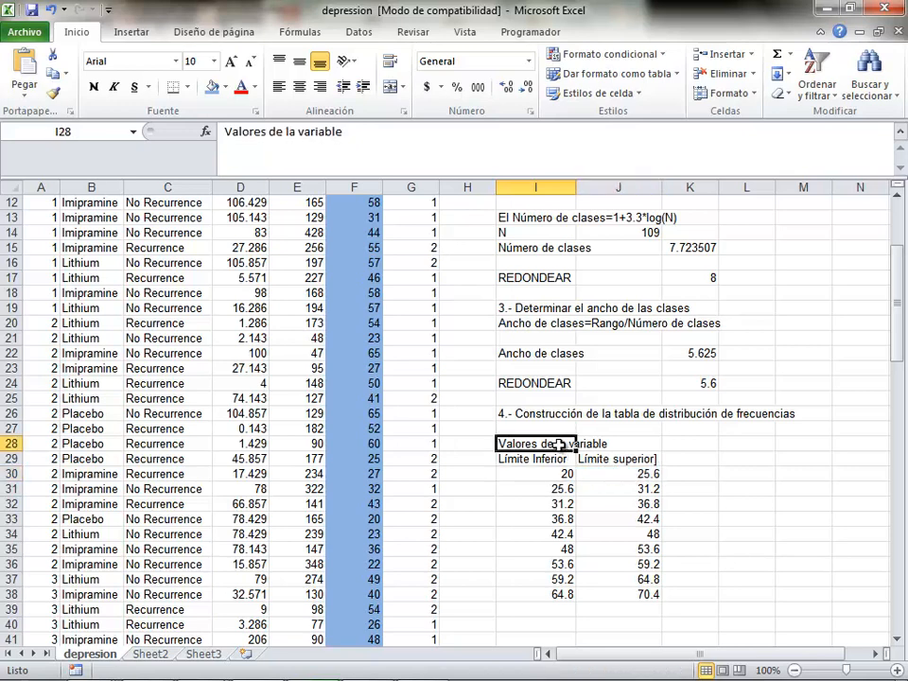
{"action": "left_click_drag", "start_coordinate": [534, 444], "coordinate": [620, 447]}
{"action": "left_click", "coordinate": [391, 86]}
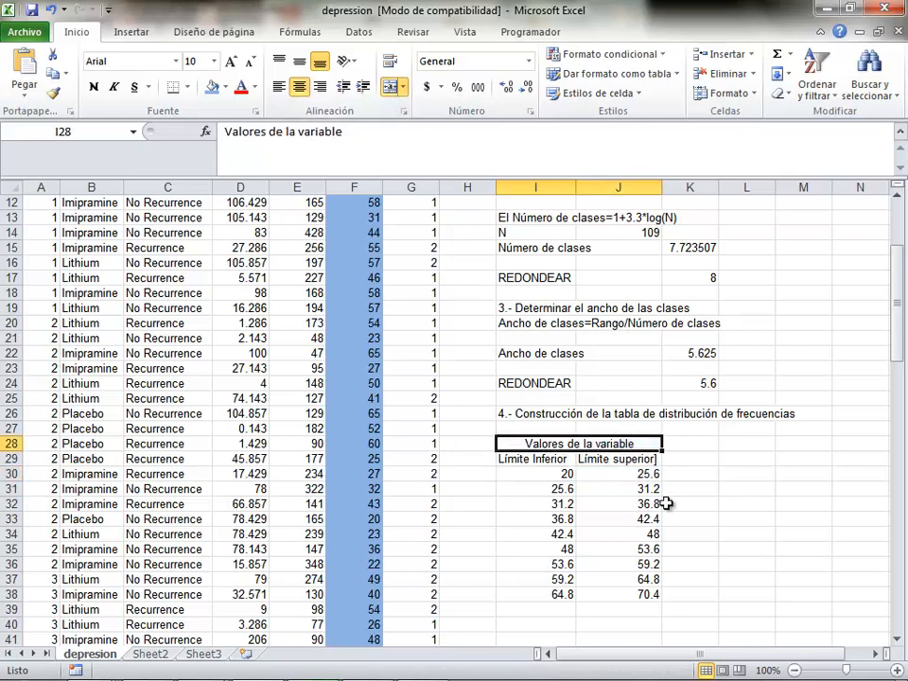
Enter the header "Frecuencia" in cell K29 and widen column K to fit it.
{"action": "left_click", "coordinate": [668, 504]}
{"action": "left_click", "coordinate": [698, 461]}
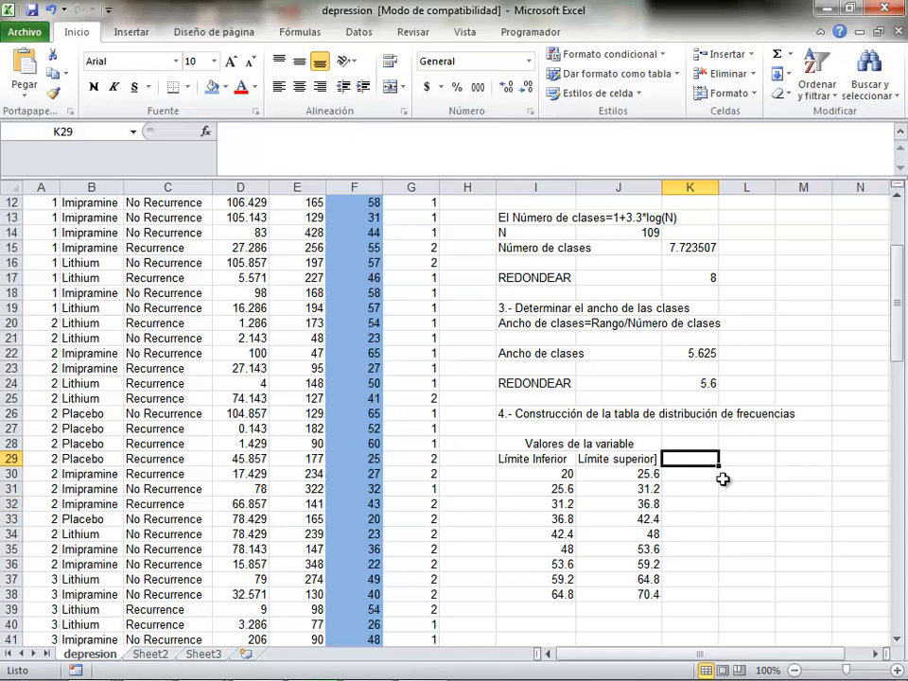
{"action": "left_click", "coordinate": [710, 444]}
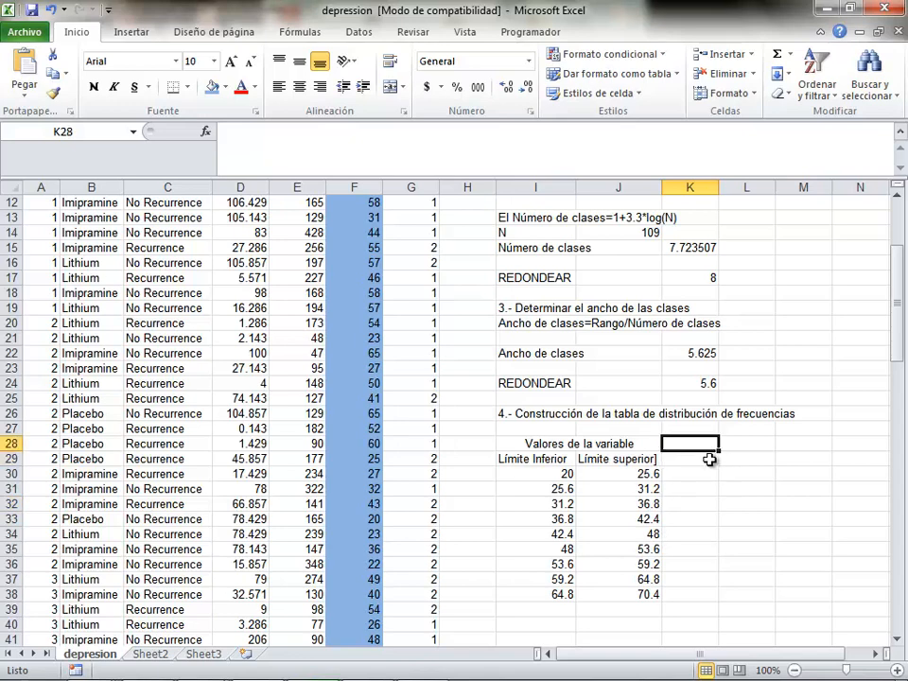
{"action": "left_click", "coordinate": [707, 462]}
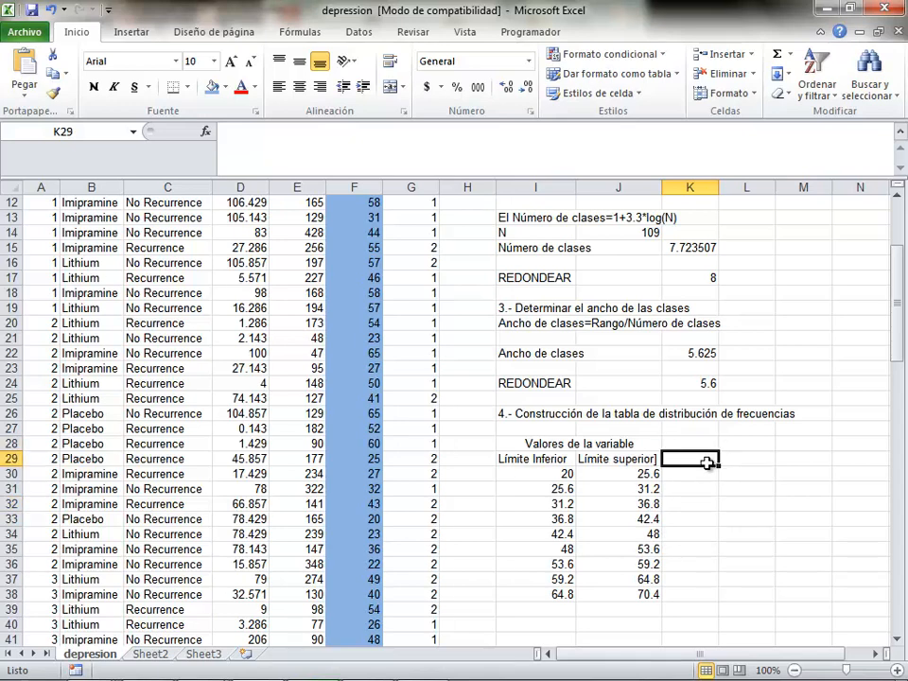
{"action": "type", "text": "Frecuencia"}
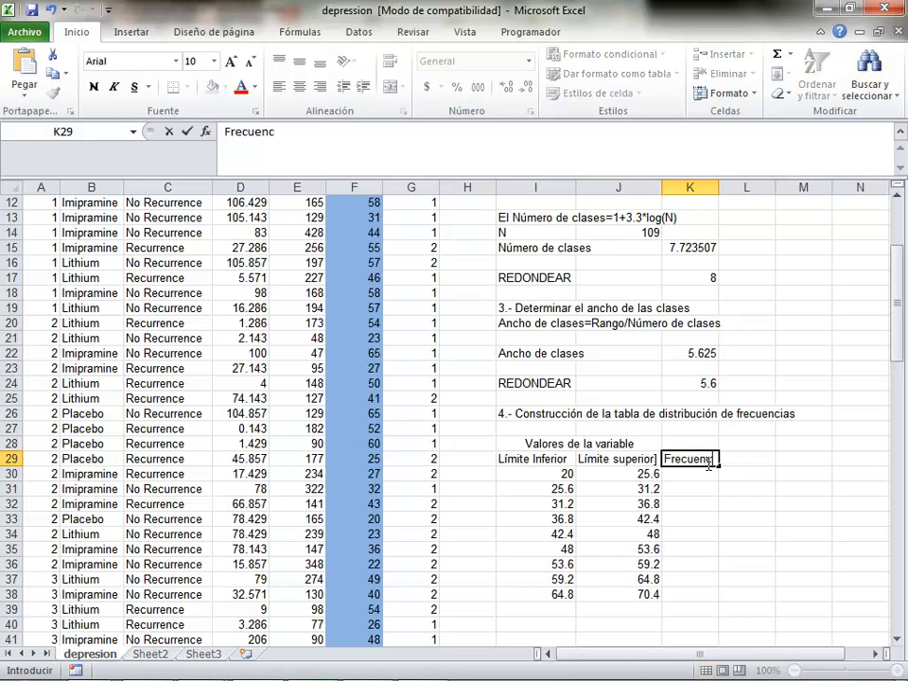
{"action": "key", "text": "Return"}
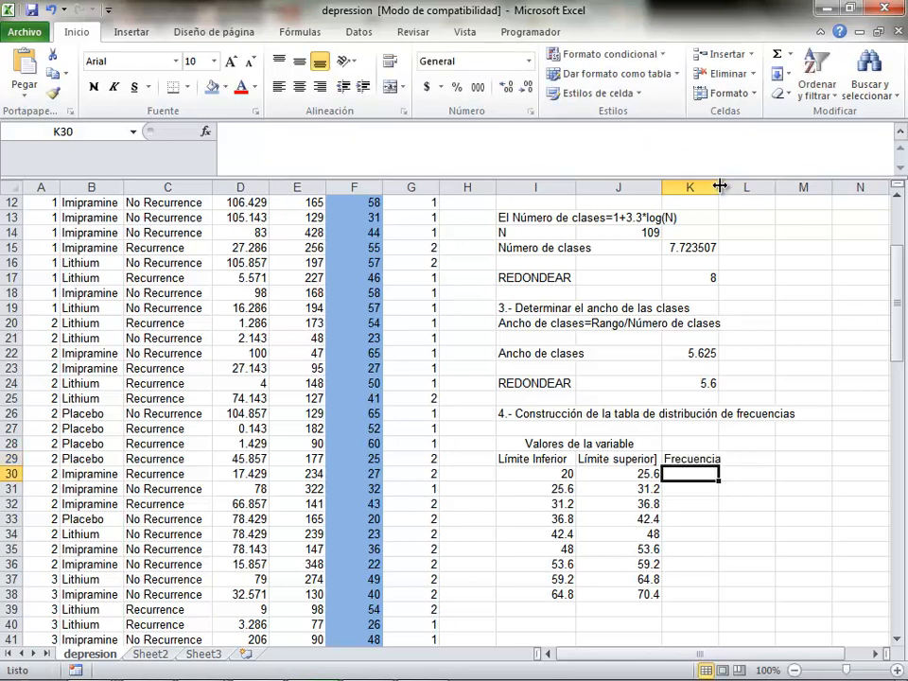
{"action": "left_click_drag", "start_coordinate": [719, 187], "coordinate": [736, 190]}
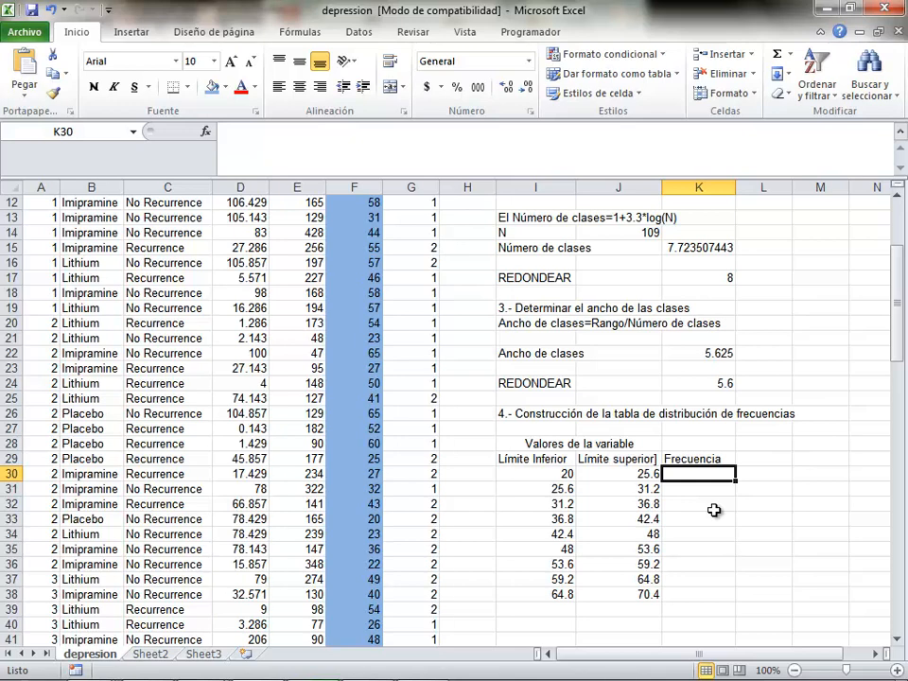
Start a FRECUENCIA formula in cell K30 with the Age values F2:F110 as its data argument, dismissing the Windows color scheme prompt.
{"action": "type", "text": "=frec"}
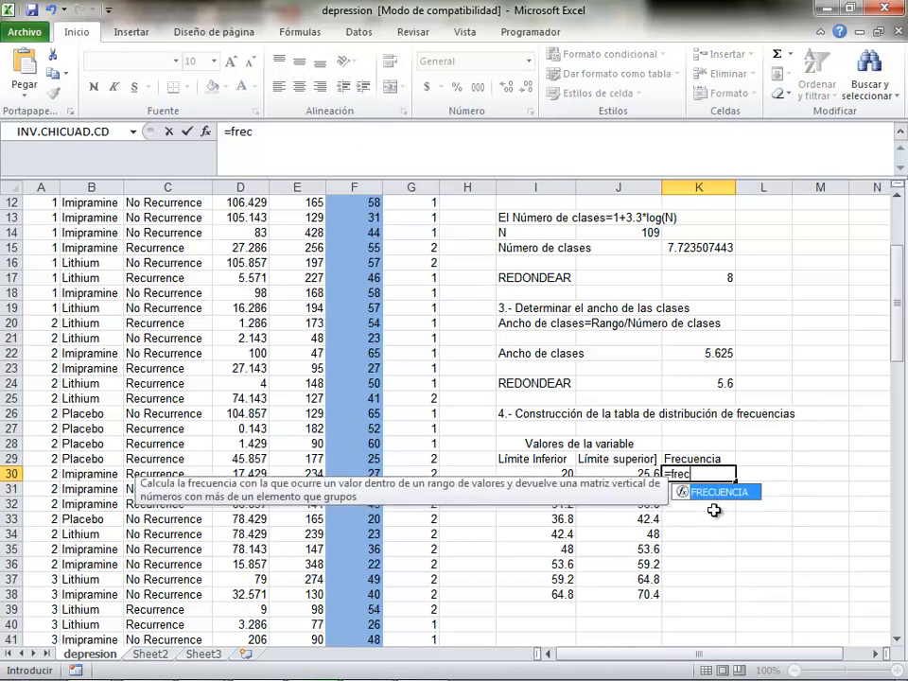
{"action": "type", "text": "uencia"}
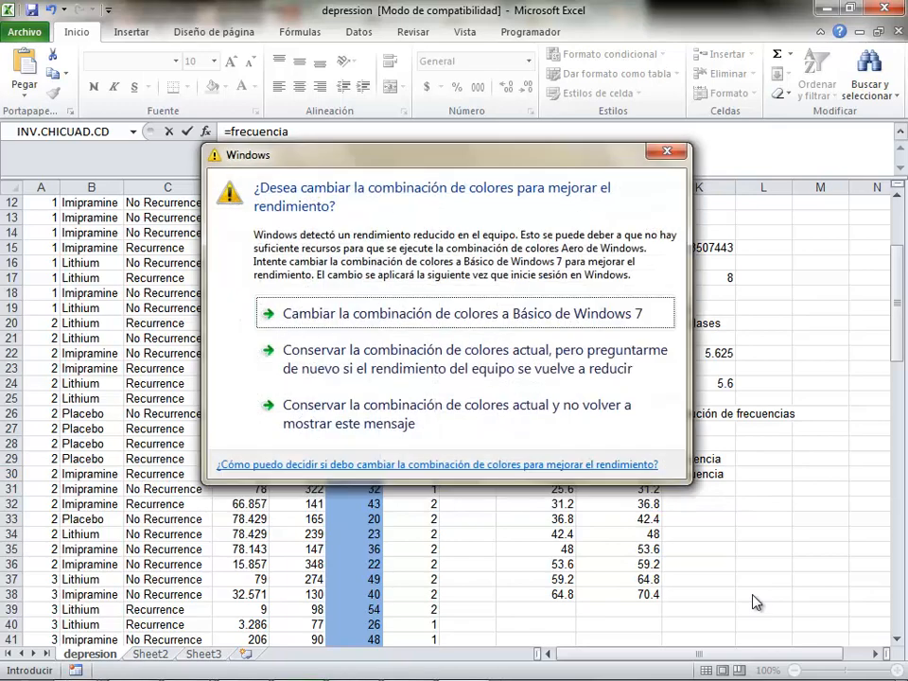
{"action": "left_click", "coordinate": [670, 151]}
{"action": "type", "text": "("}
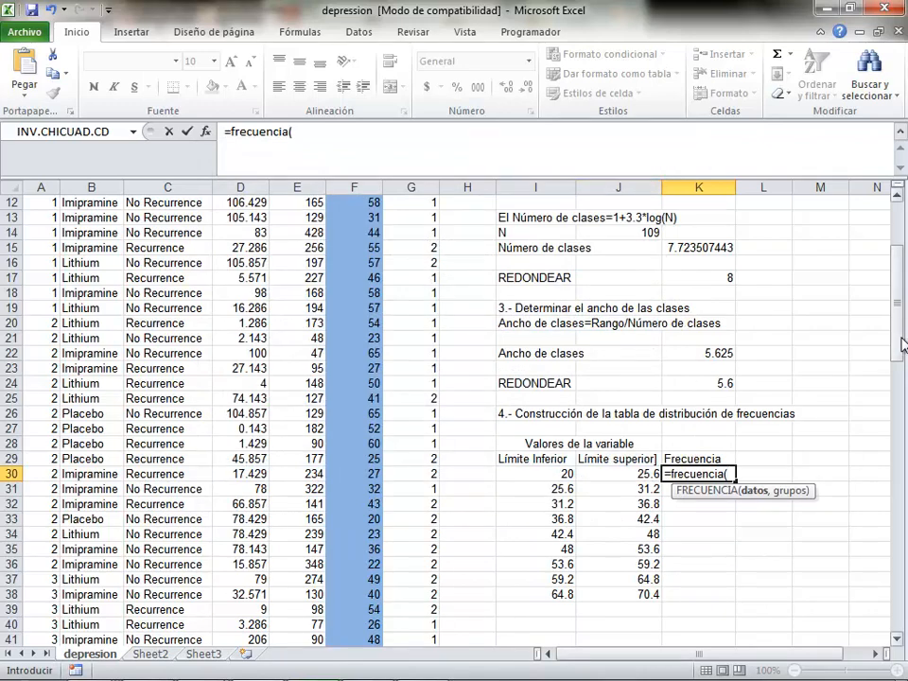
{"action": "left_click_drag", "start_coordinate": [900, 339], "coordinate": [888, 285]}
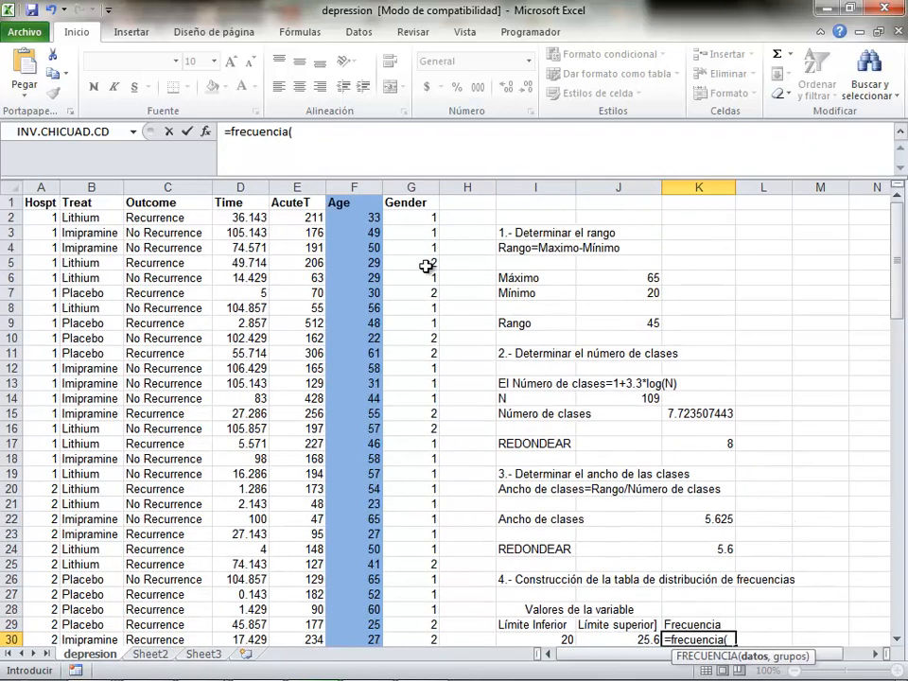
{"action": "left_click_drag", "start_coordinate": [365, 217], "coordinate": [353, 636]}
{"action": "left_click_drag", "start_coordinate": [897, 584], "coordinate": [906, 220]}
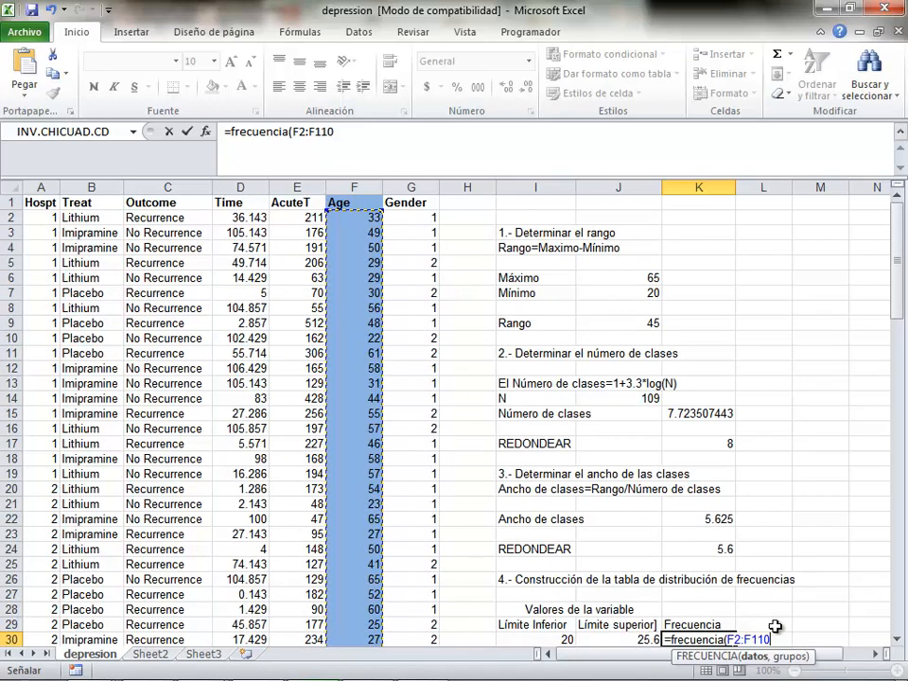
{"action": "type", "text": ","}
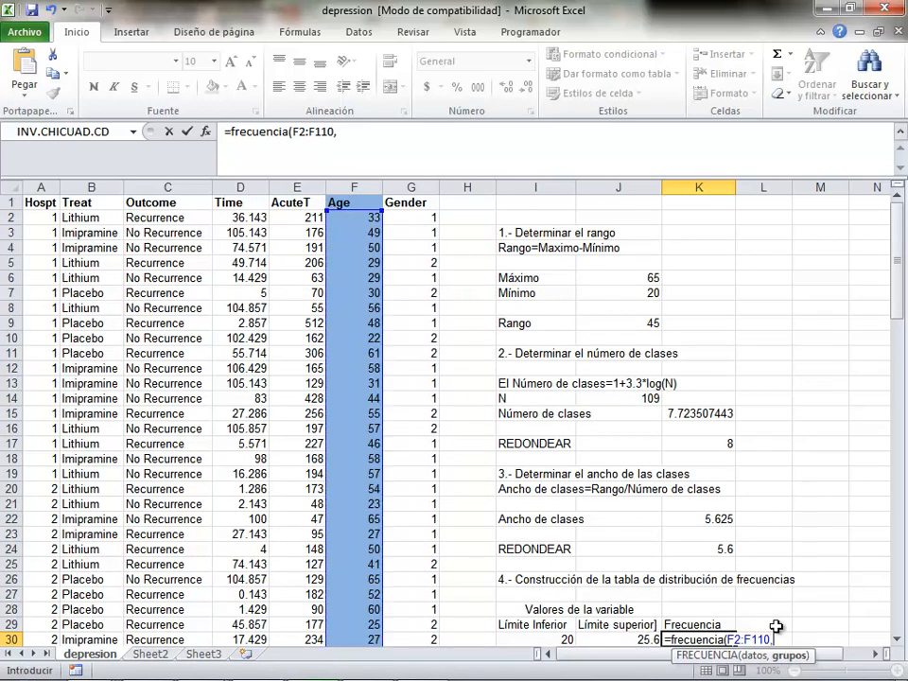
Complete the FRECUENCIA formula in K30 with the upper limits J30:J38 as its groups argument.
{"action": "left_click", "coordinate": [897, 640]}
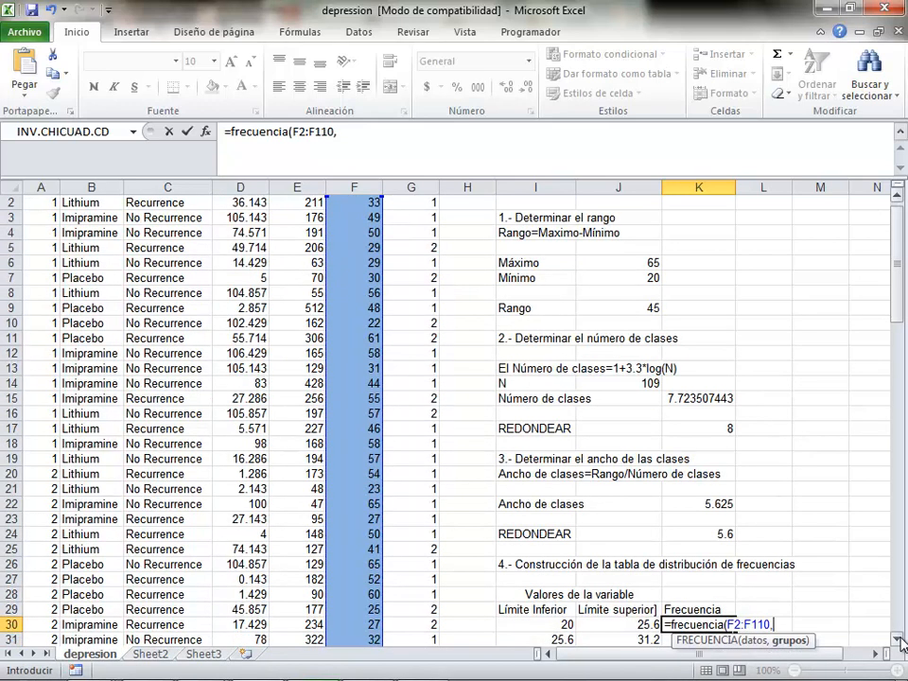
{"action": "left_click", "coordinate": [897, 639]}
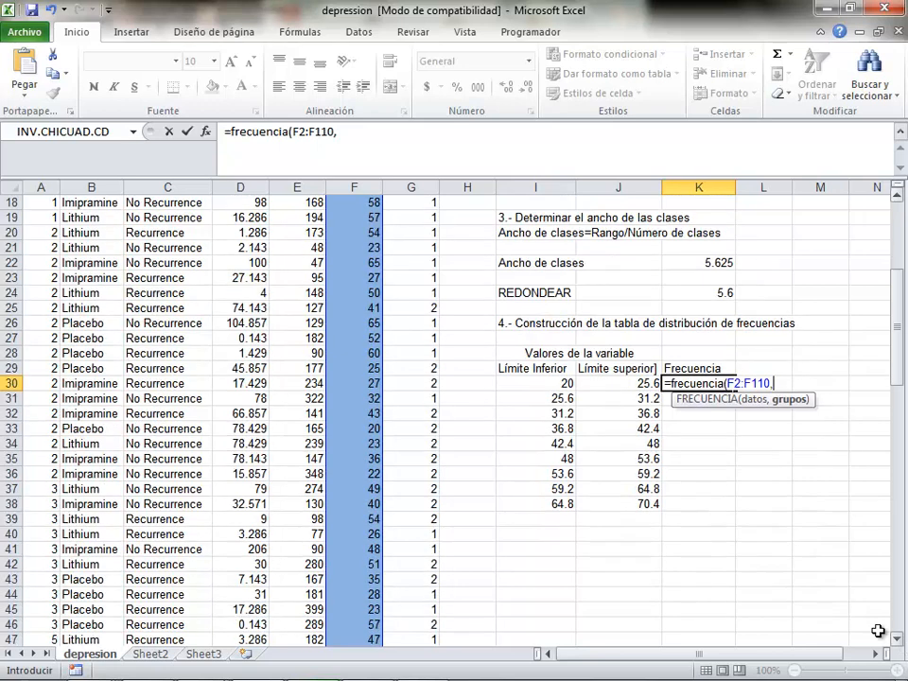
{"action": "left_click", "coordinate": [639, 383]}
{"action": "left_click_drag", "start_coordinate": [640, 383], "coordinate": [639, 503]}
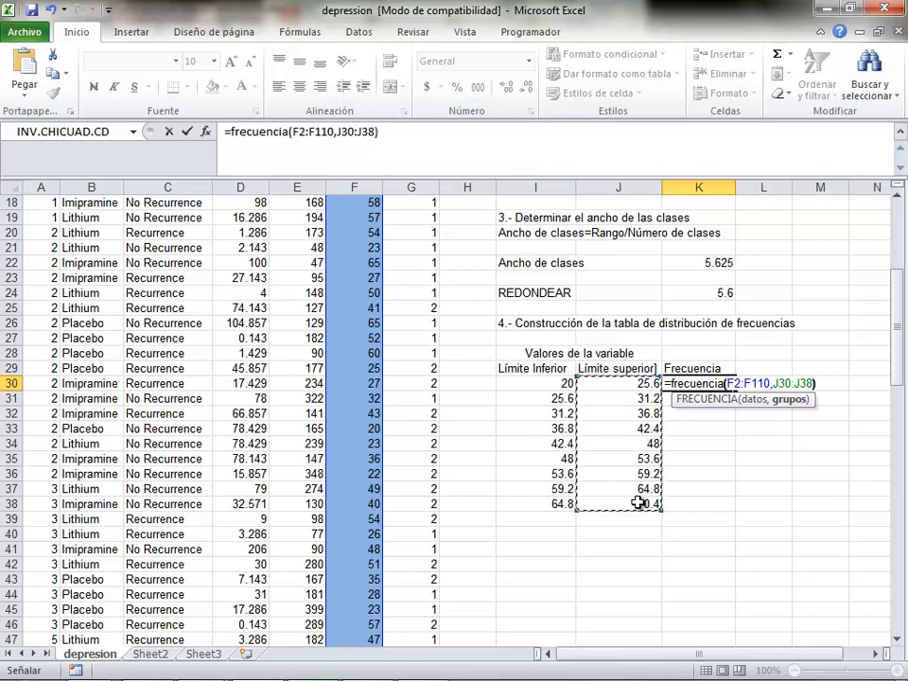
{"action": "type", "text": ")"}
{"action": "key", "text": "Return"}
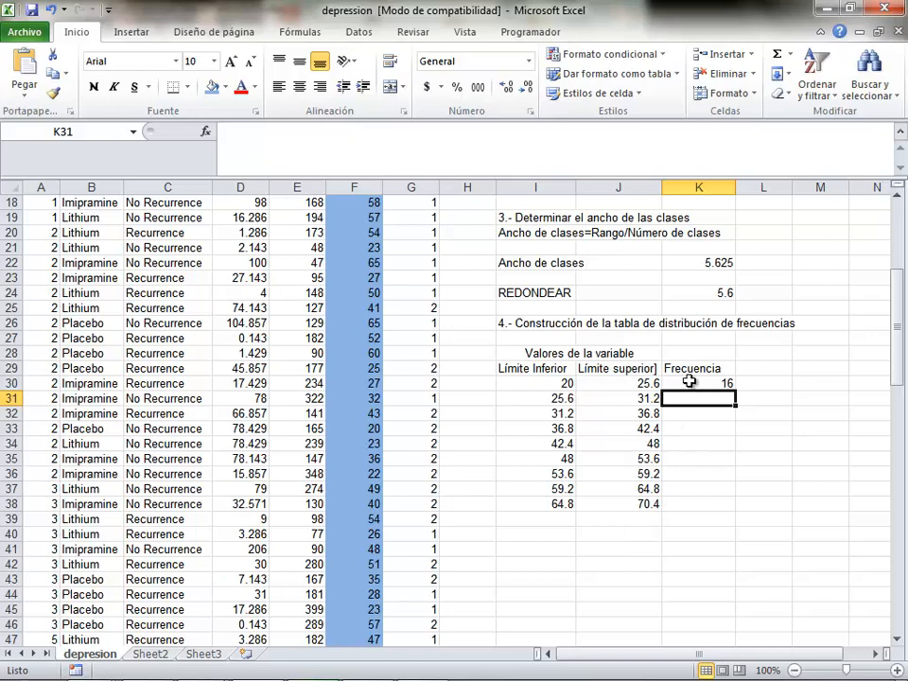
Try to get the remaining class frequencies by filling the K30 formula down to K38.
{"action": "left_click_drag", "start_coordinate": [690, 381], "coordinate": [695, 504]}
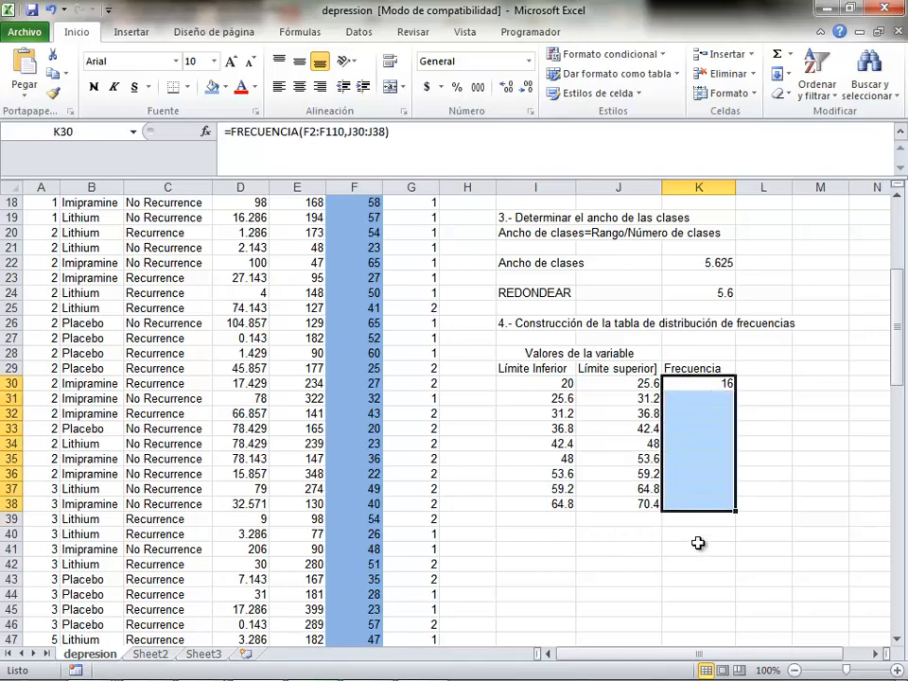
{"action": "left_click", "coordinate": [697, 543]}
{"action": "left_click", "coordinate": [699, 397]}
{"action": "left_click", "coordinate": [700, 413]}
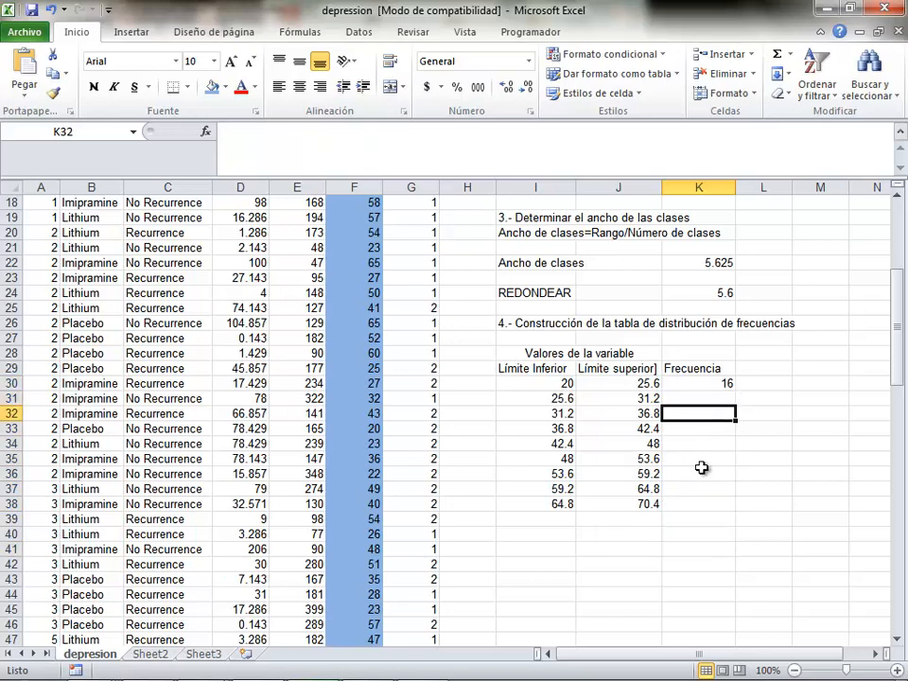
{"action": "left_click", "coordinate": [705, 384]}
{"action": "left_click_drag", "start_coordinate": [735, 389], "coordinate": [737, 512]}
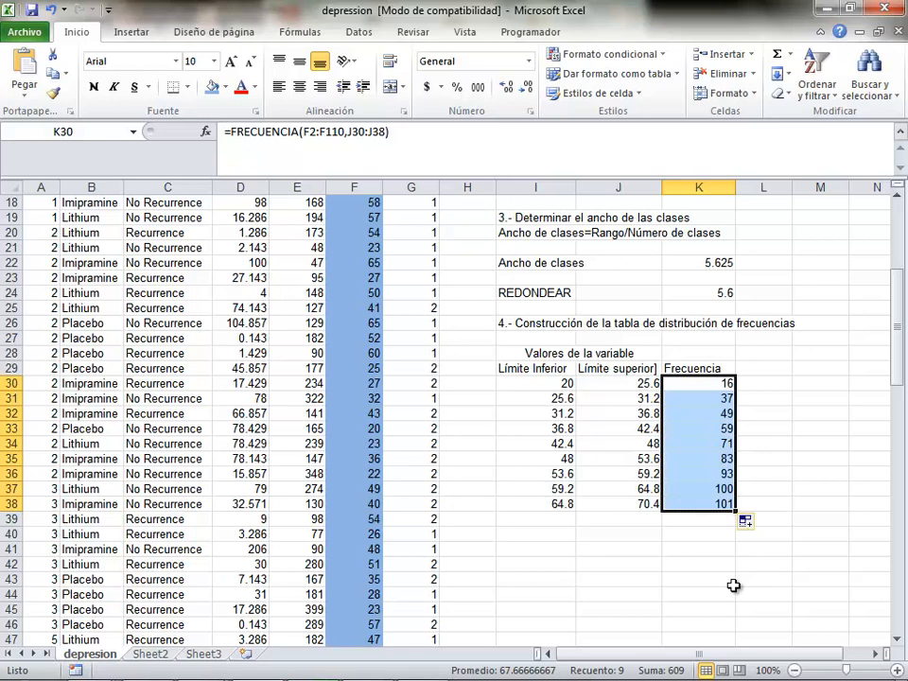
Total the frequencies K30:K38 in cell K39 with an automatic sum.
{"action": "left_click", "coordinate": [699, 520]}
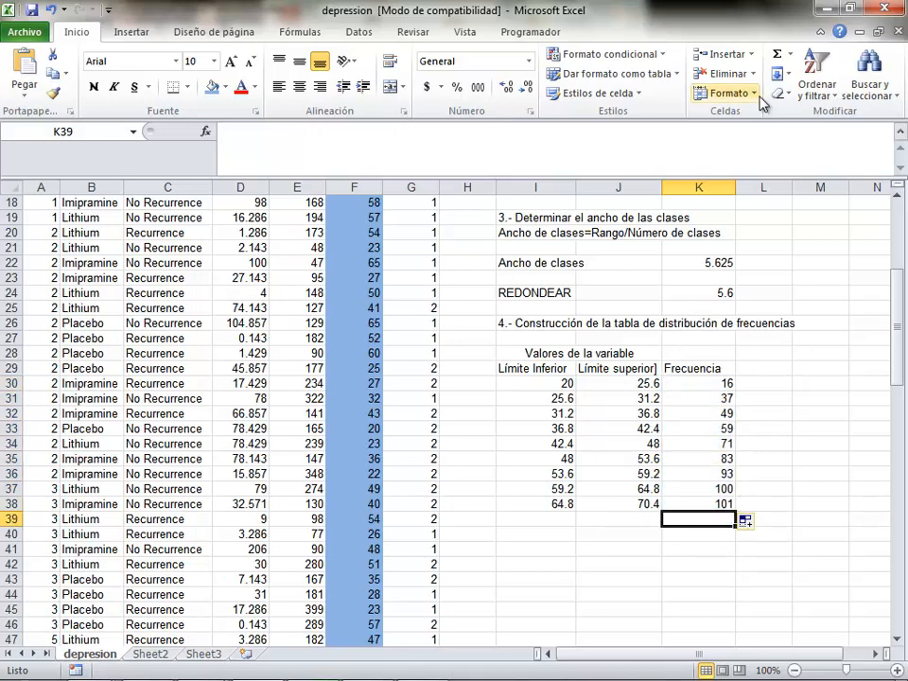
{"action": "left_click", "coordinate": [777, 59]}
{"action": "key", "text": "Return"}
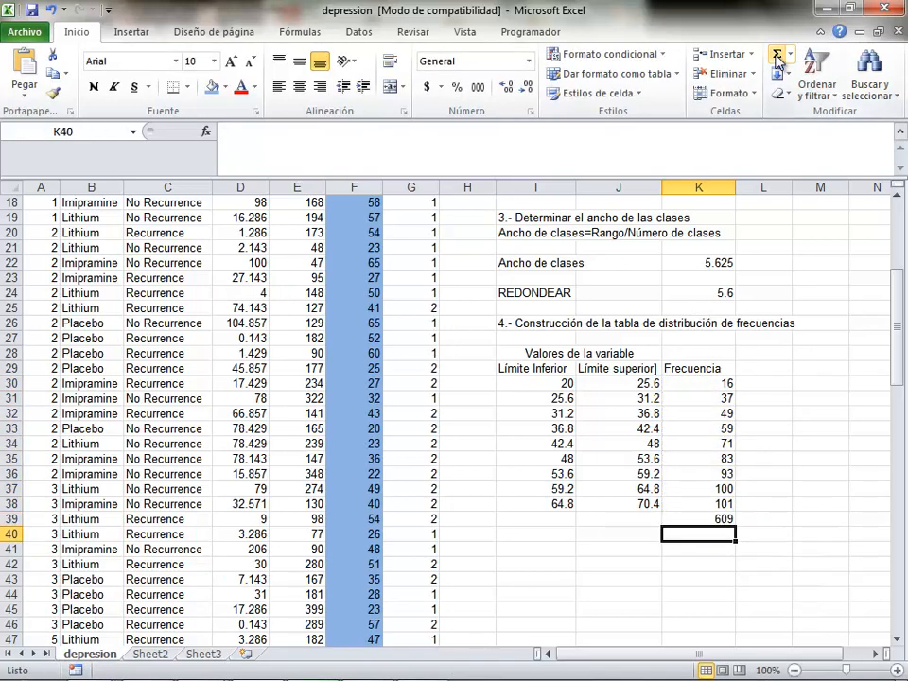
Check the filled frequency formulas and make the data range in the K30 formula absolute as $F$2:$F$110.
{"action": "left_click", "coordinate": [702, 521]}
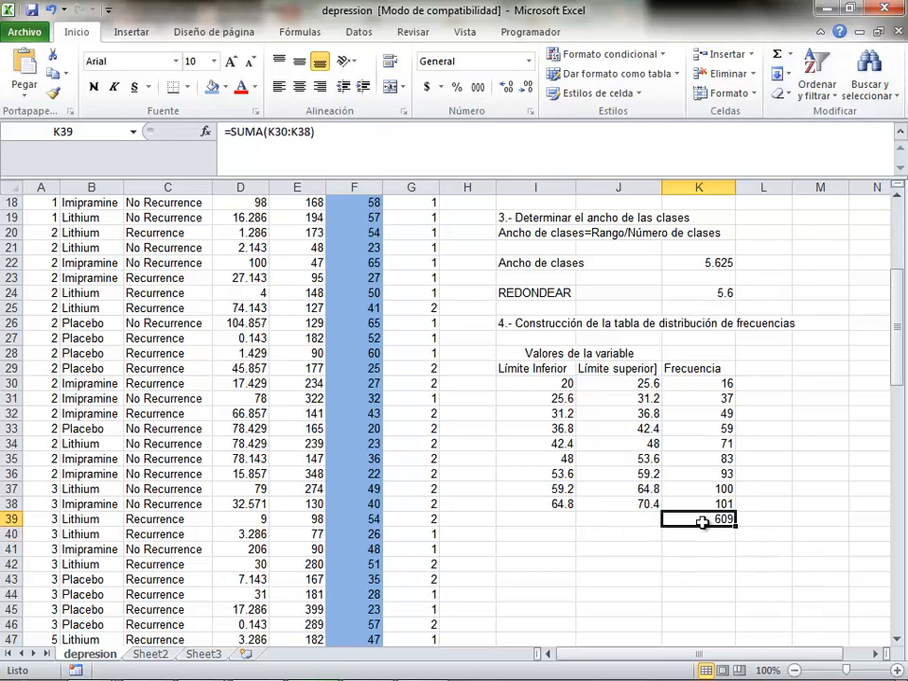
{"action": "left_click", "coordinate": [698, 429]}
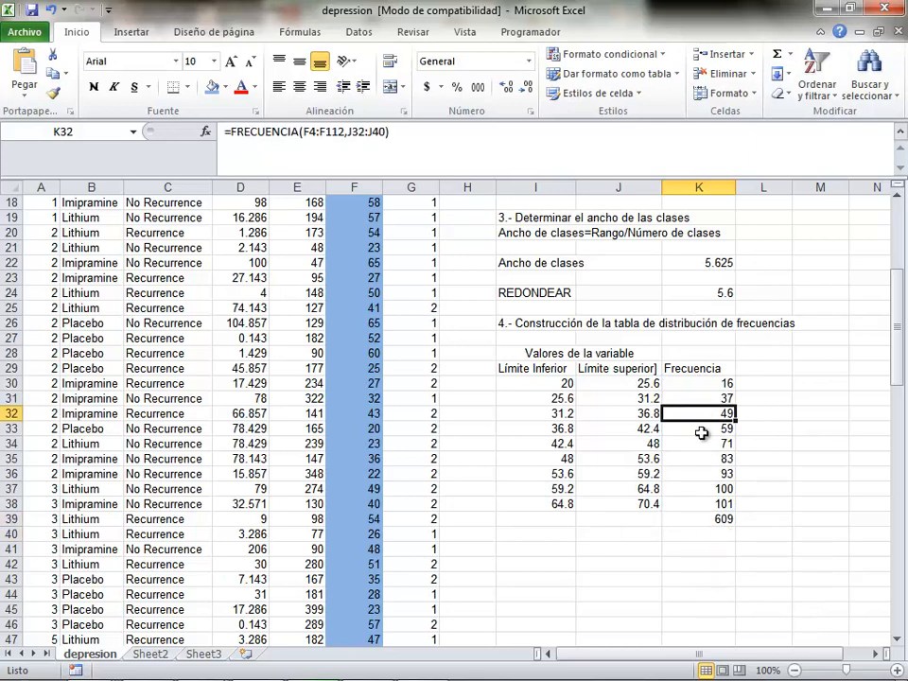
{"action": "left_click", "coordinate": [698, 444]}
{"action": "left_click", "coordinate": [700, 461]}
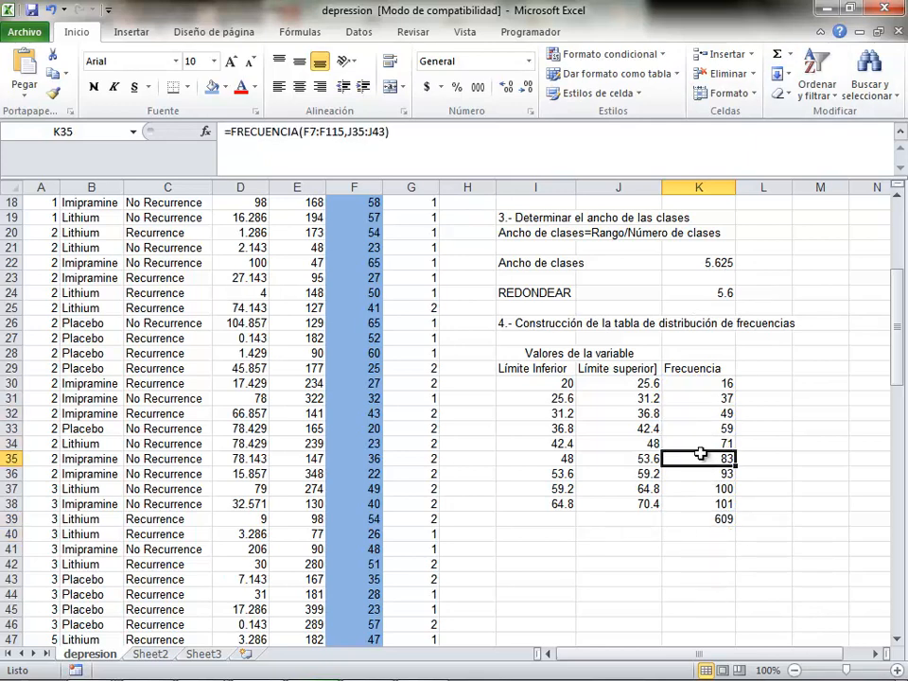
{"action": "left_click", "coordinate": [706, 382]}
{"action": "left_click", "coordinate": [303, 131]}
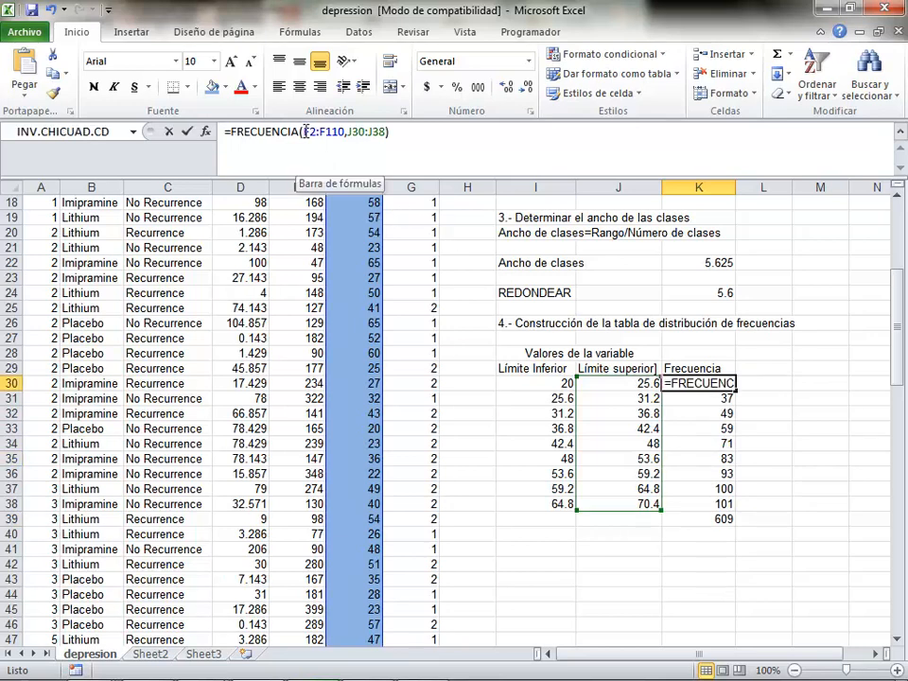
{"action": "left_click_drag", "start_coordinate": [304, 131], "coordinate": [347, 131]}
{"action": "key", "text": "F4"}
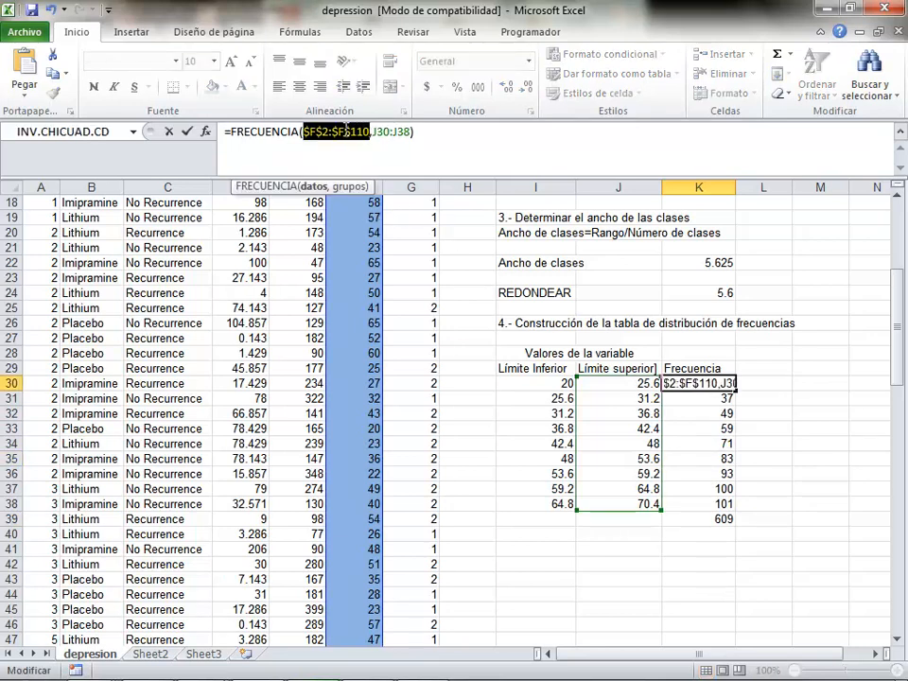
{"action": "key", "text": "Return"}
Try filling the K30 formula with the absolute data range down to K38, and clear K31:K38 again.
{"action": "left_click", "coordinate": [724, 383]}
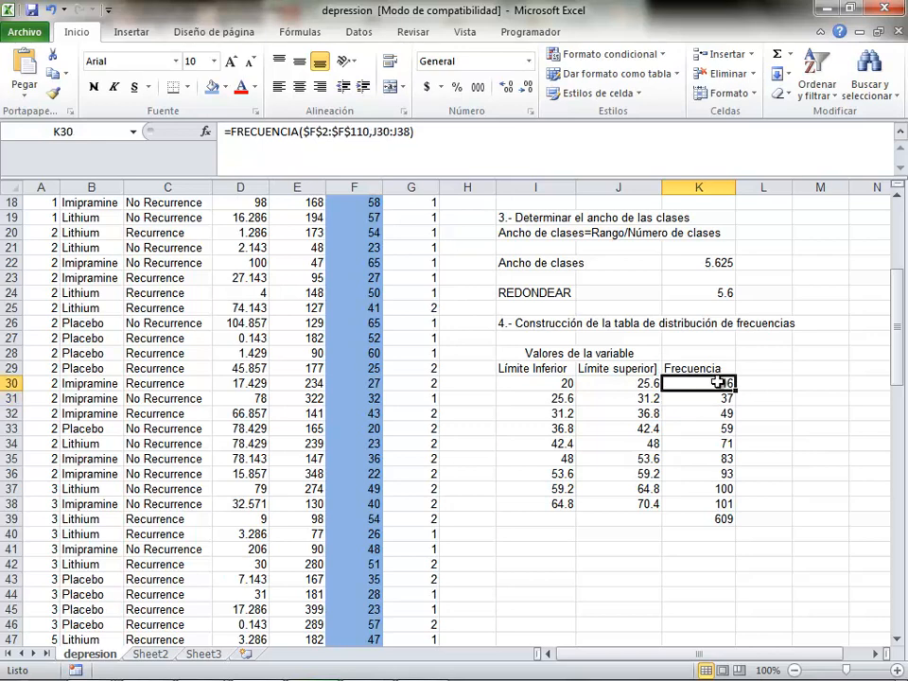
{"action": "left_click_drag", "start_coordinate": [736, 390], "coordinate": [741, 506]}
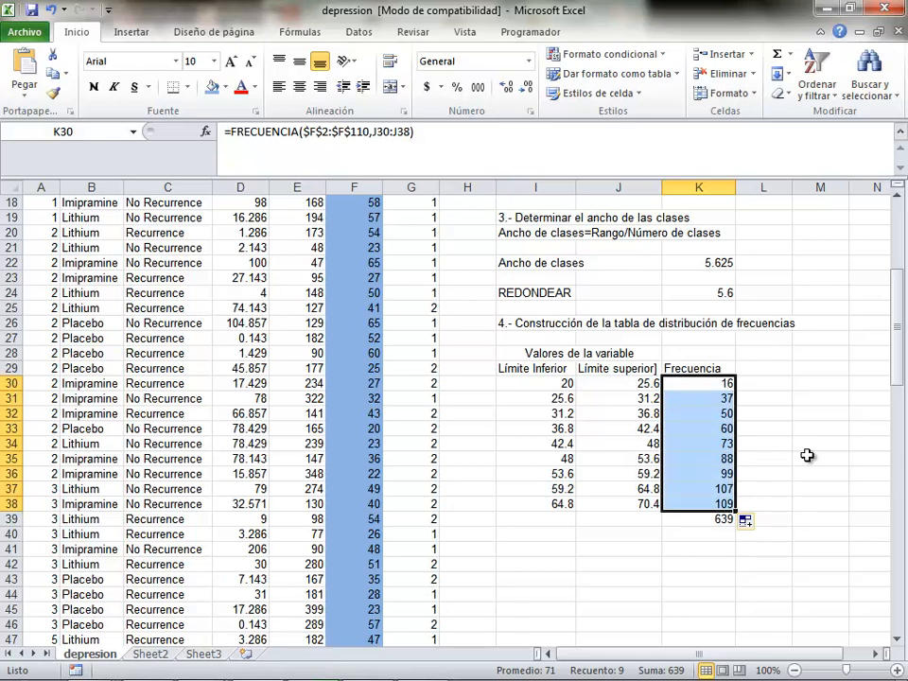
{"action": "left_click", "coordinate": [702, 401]}
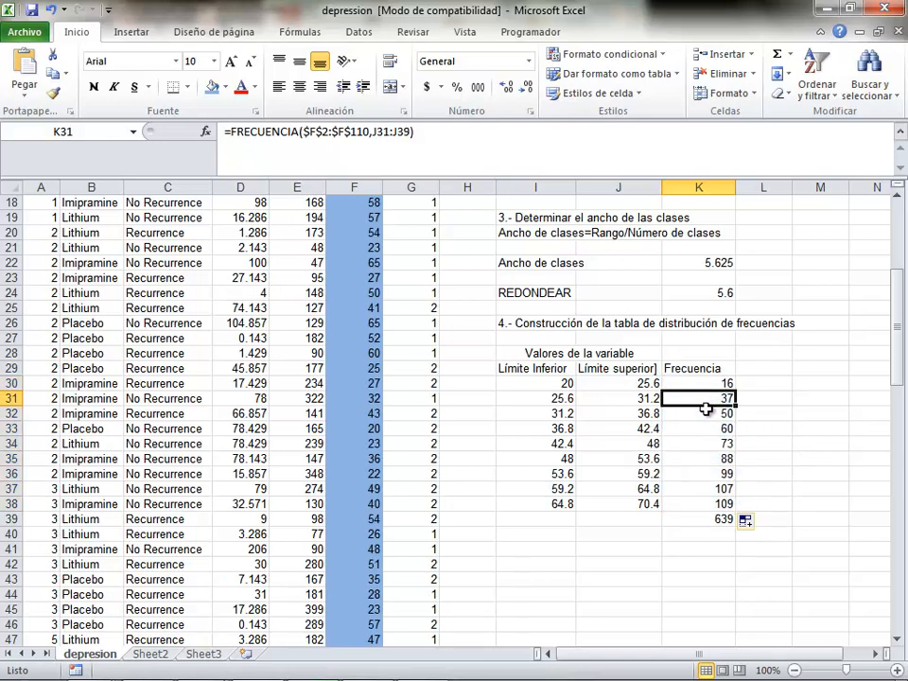
{"action": "left_click_drag", "start_coordinate": [706, 409], "coordinate": [702, 504]}
{"action": "key", "text": "Delete"}
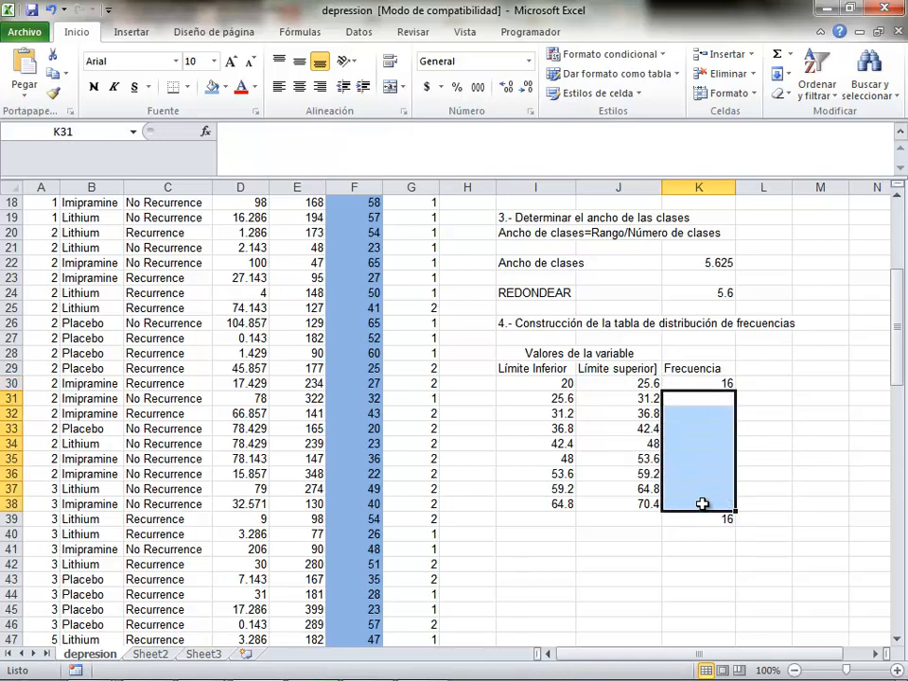
Enter the K30 FRECUENCIA formula as an array formula across K30:K38 and dismiss the Windows color scheme prompt.
{"action": "left_click_drag", "start_coordinate": [697, 382], "coordinate": [682, 511]}
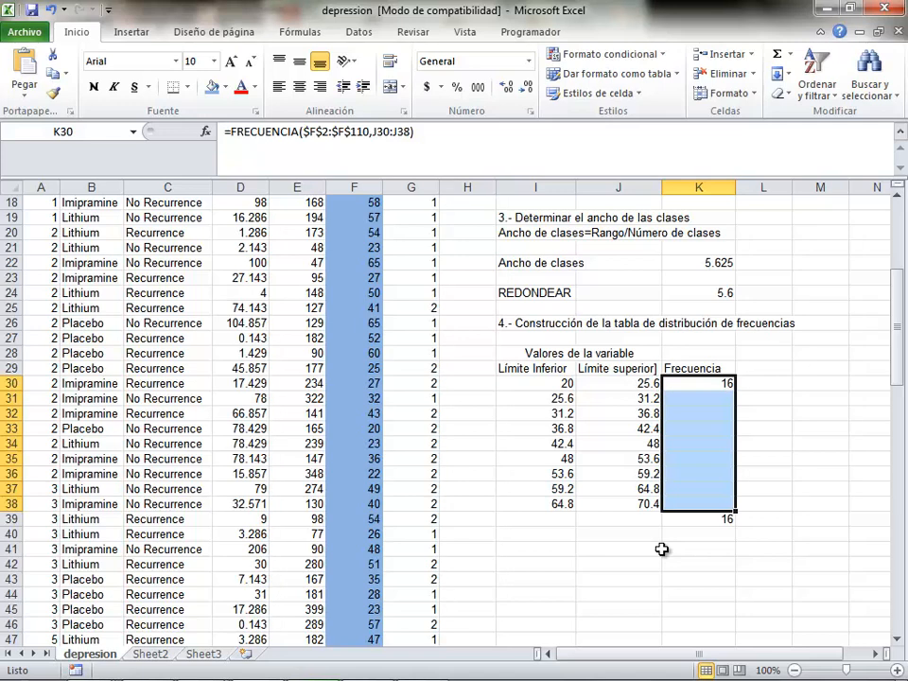
{"action": "key", "text": "F2"}
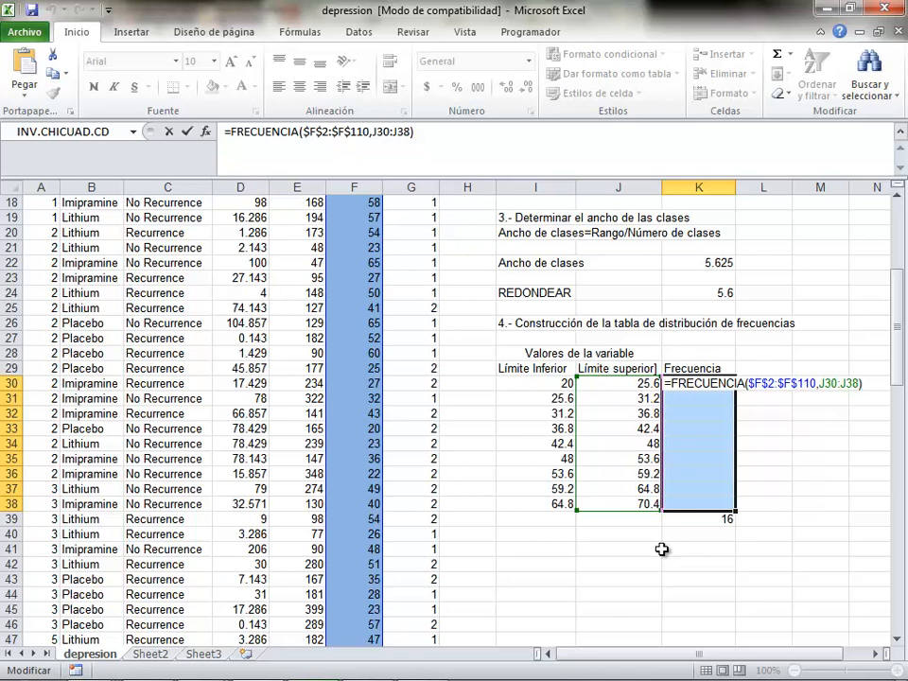
{"action": "key", "text": "ctrl+shift+Return"}
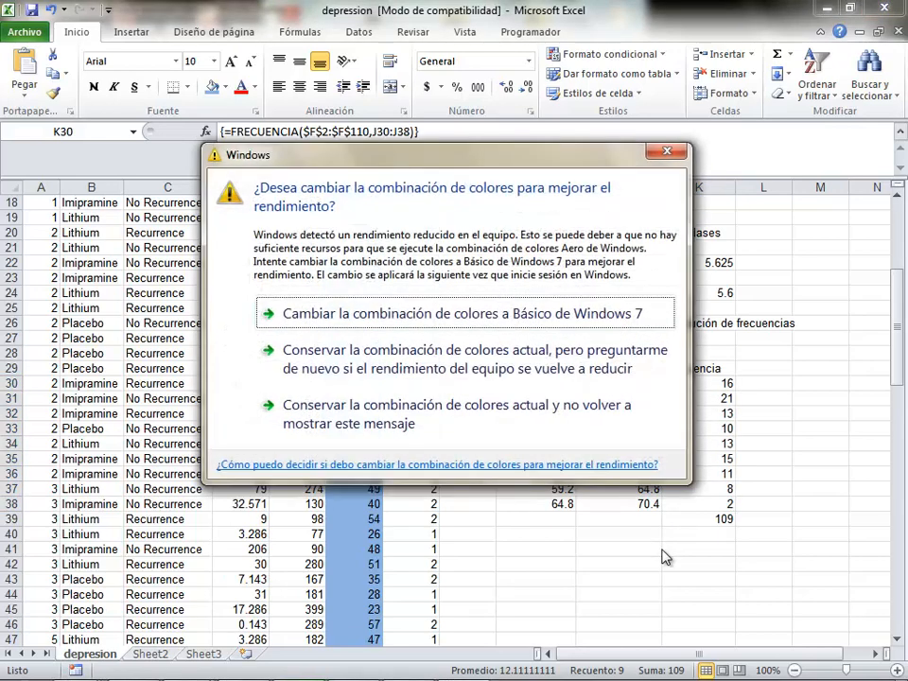
{"action": "left_click", "coordinate": [667, 152]}
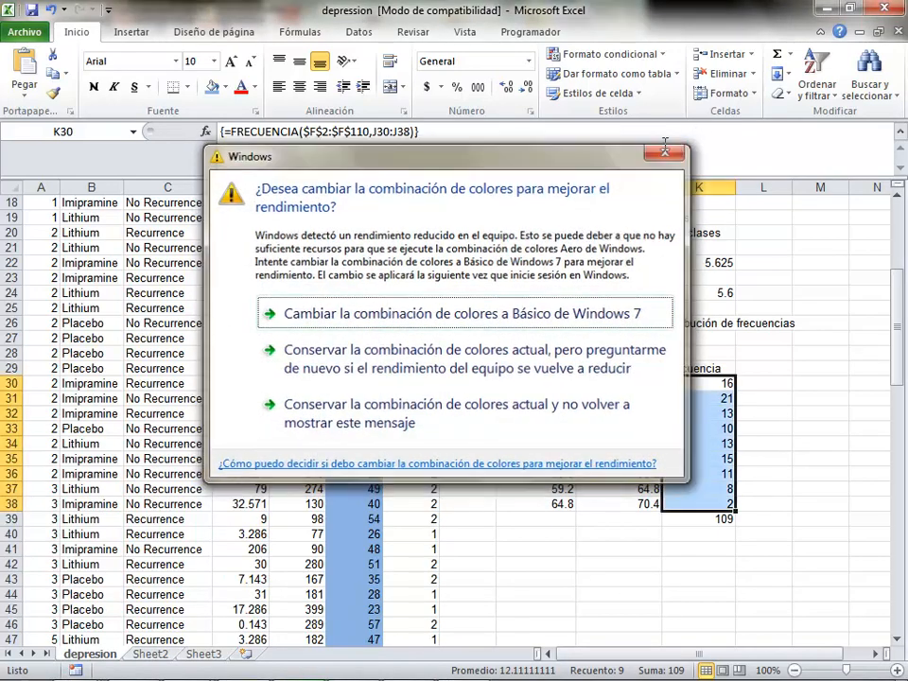
Enter the header "Frecuencia relativa" in cell L29.
{"action": "left_click_drag", "start_coordinate": [667, 655], "coordinate": [691, 655]}
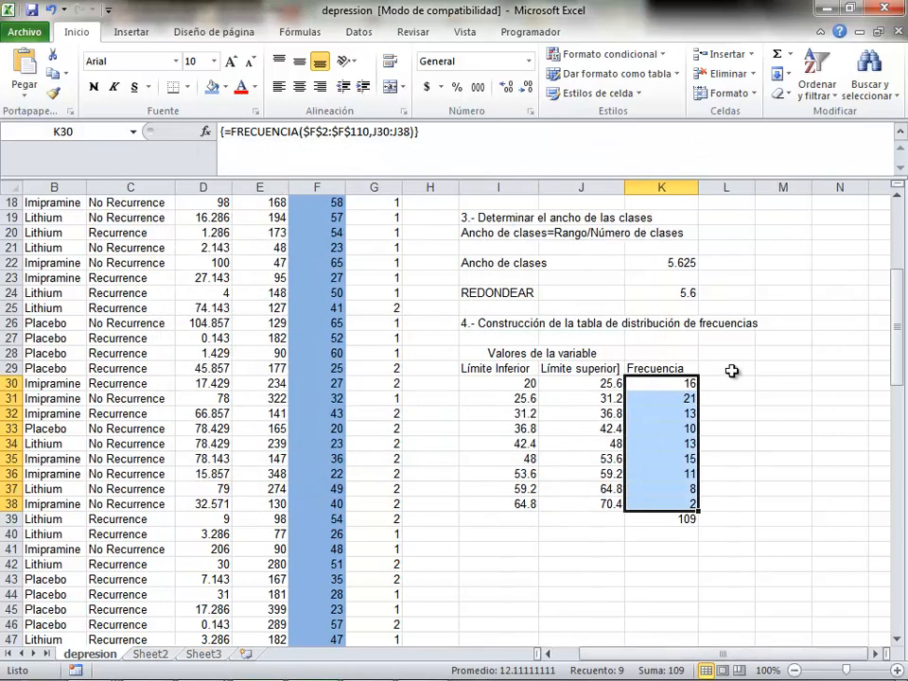
{"action": "left_click", "coordinate": [731, 371]}
{"action": "type", "text": "Fre"}
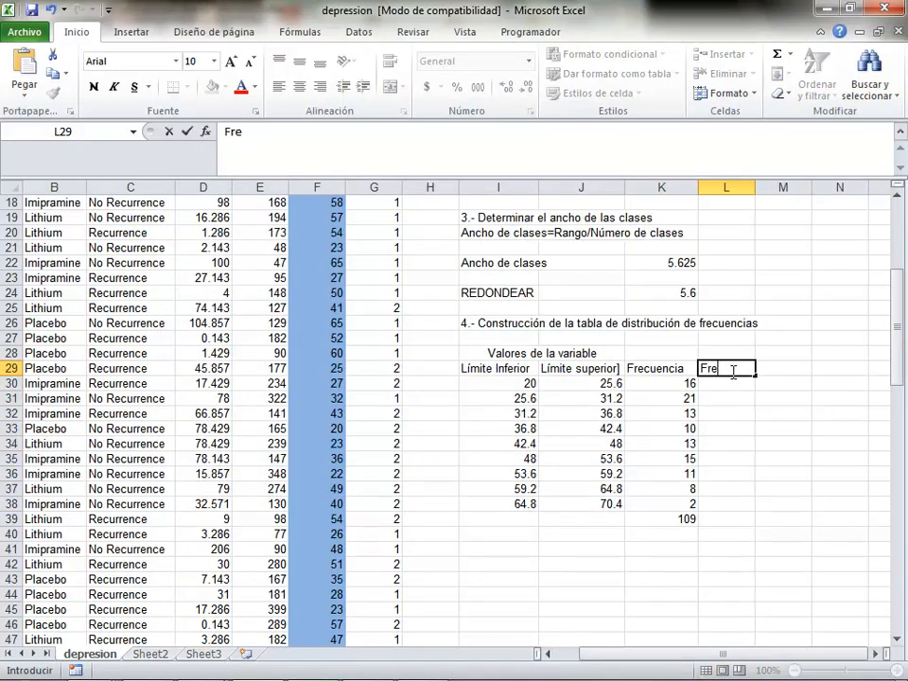
{"action": "type", "text": "cuencia relativa"}
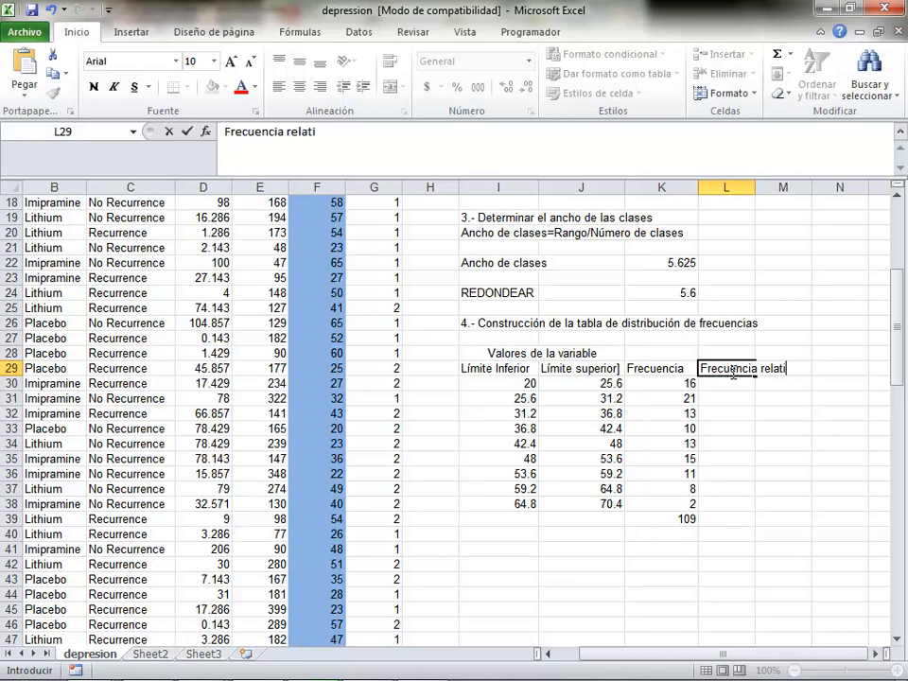
{"action": "key", "text": "Return"}
Calculate the first class's relative frequency in cell L30 with the formula =K30/$K$39.
{"action": "type", "text": "="}
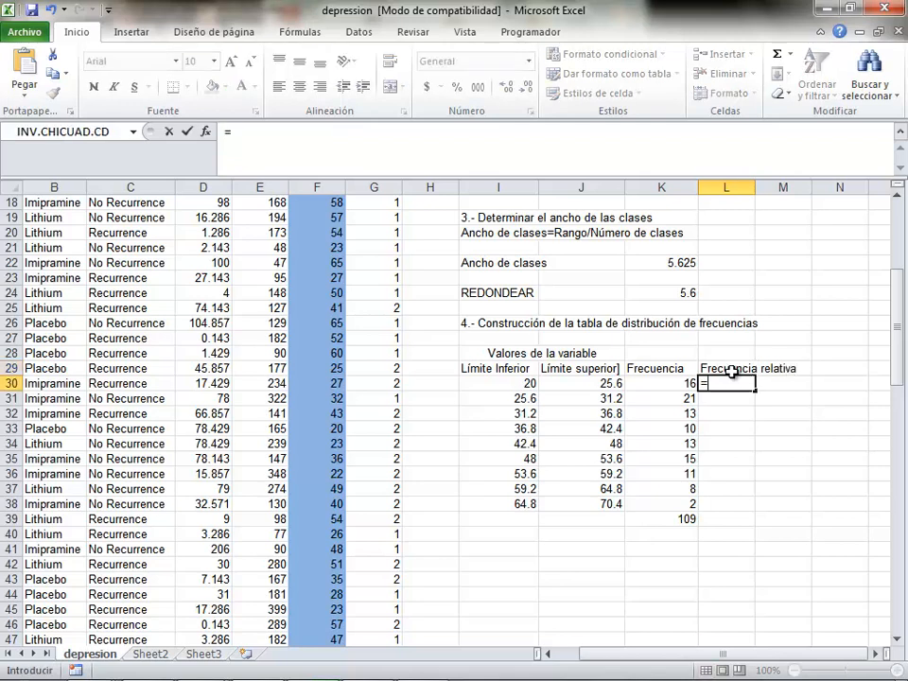
{"action": "key", "text": "Left"}
{"action": "type", "text": "/"}
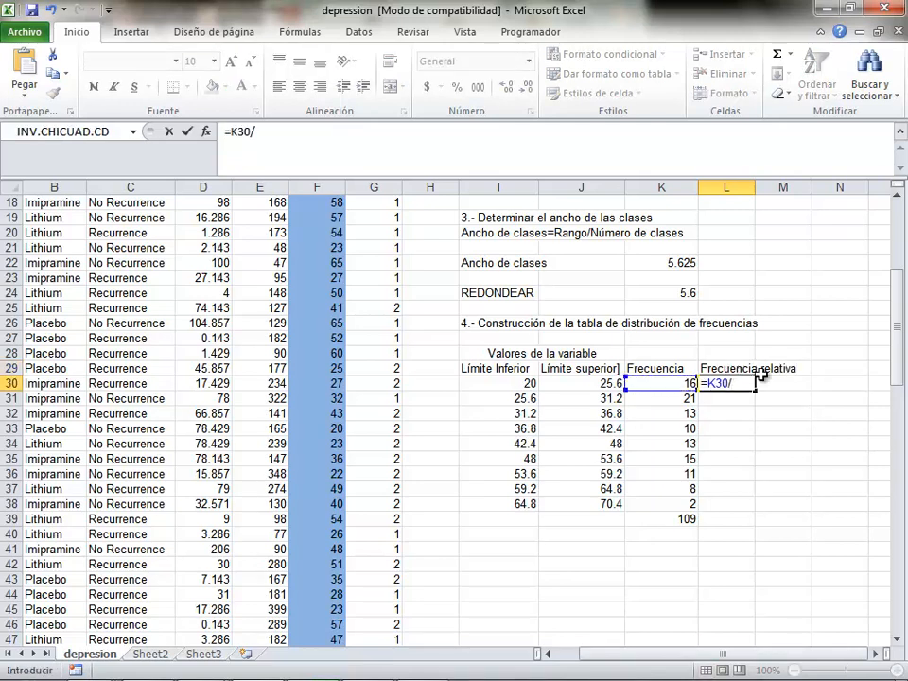
{"action": "left_click", "coordinate": [665, 520]}
{"action": "key", "text": "Return"}
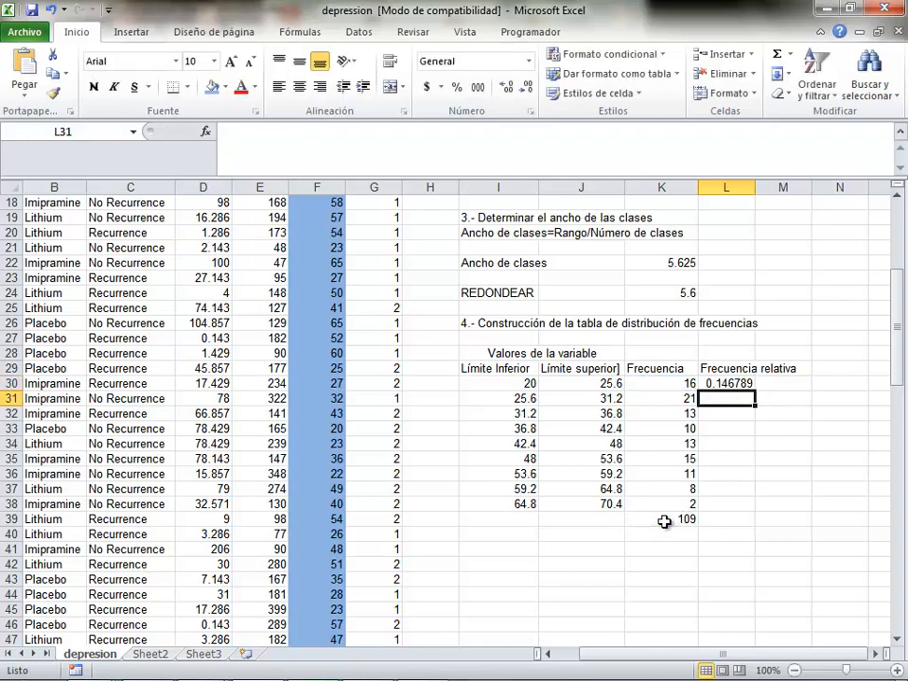
{"action": "left_click", "coordinate": [736, 383]}
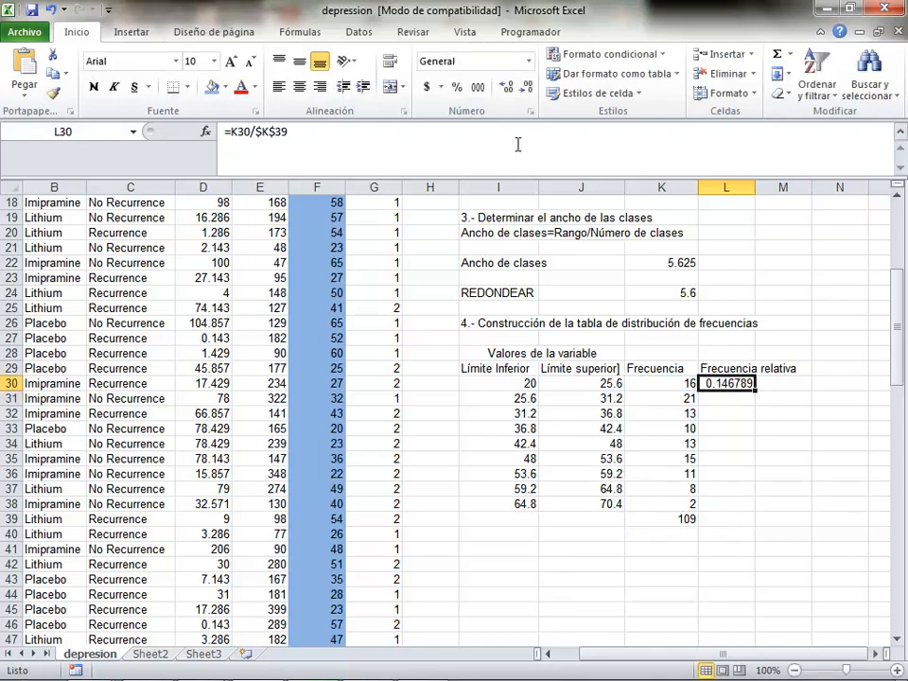
Format L30 as a percentage with two decimals, fill its formula down to L38, and widen column L to fit its header.
{"action": "left_click", "coordinate": [457, 87]}
{"action": "left_click", "coordinate": [508, 88]}
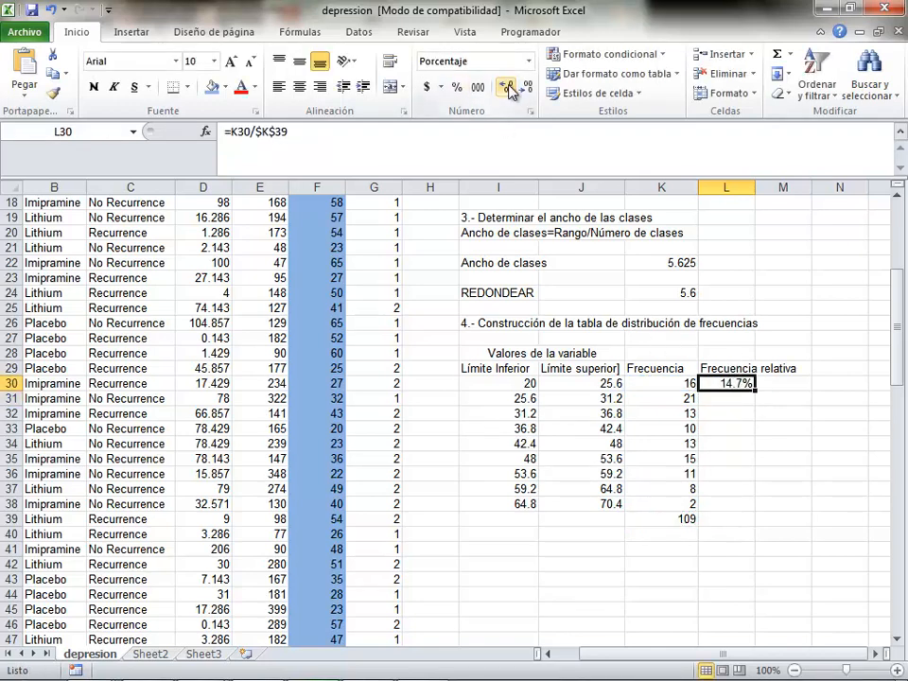
{"action": "left_click", "coordinate": [508, 88]}
{"action": "left_click_drag", "start_coordinate": [755, 390], "coordinate": [754, 511]}
{"action": "left_click_drag", "start_coordinate": [755, 186], "coordinate": [797, 187]}
Enter the header "Frecuencia acumulada" in cell M29.
{"action": "left_click", "coordinate": [810, 369]}
{"action": "left_click", "coordinate": [874, 653]}
{"action": "left_click", "coordinate": [874, 653]}
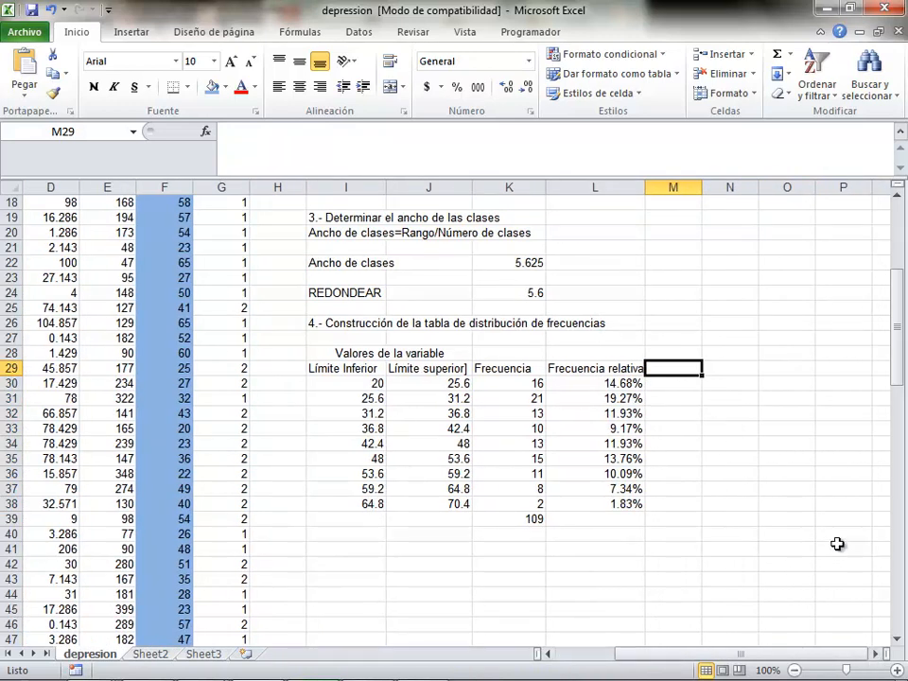
{"action": "type", "text": "Frecuencia "}
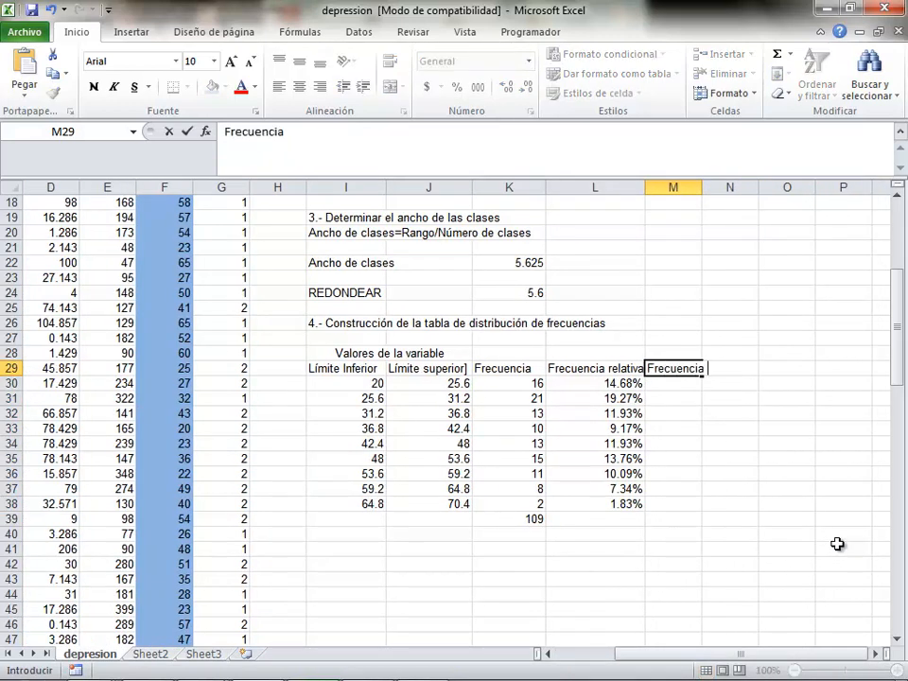
{"action": "type", "text": "acumulada"}
{"action": "key", "text": "Return"}
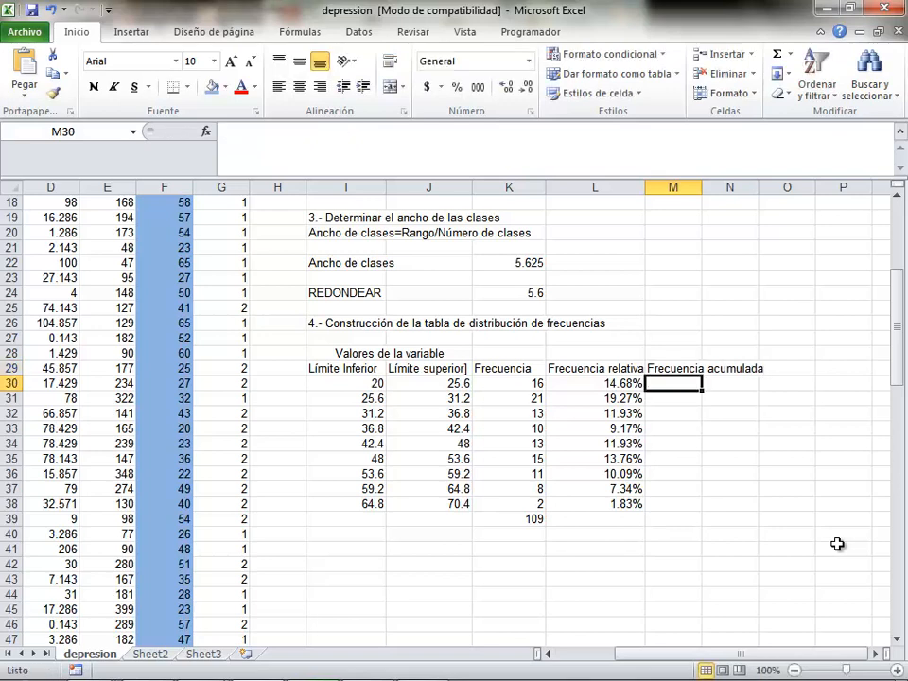
Start the cumulative frequency in cell M30 with a reference to the first class's frequency, K30.
{"action": "type", "text": "="}
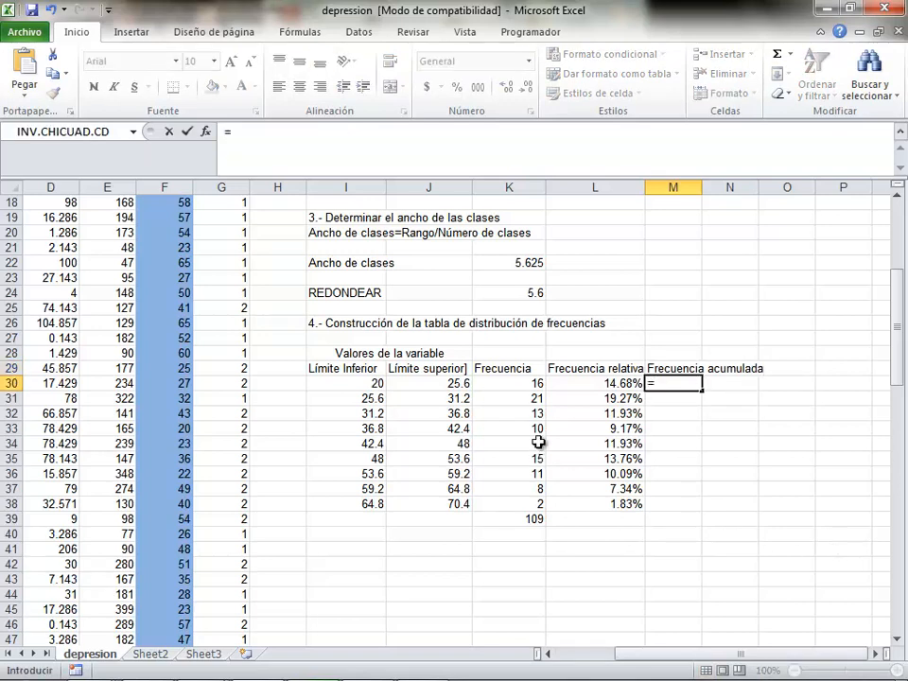
{"action": "left_click", "coordinate": [530, 387]}
{"action": "key", "text": "Return"}
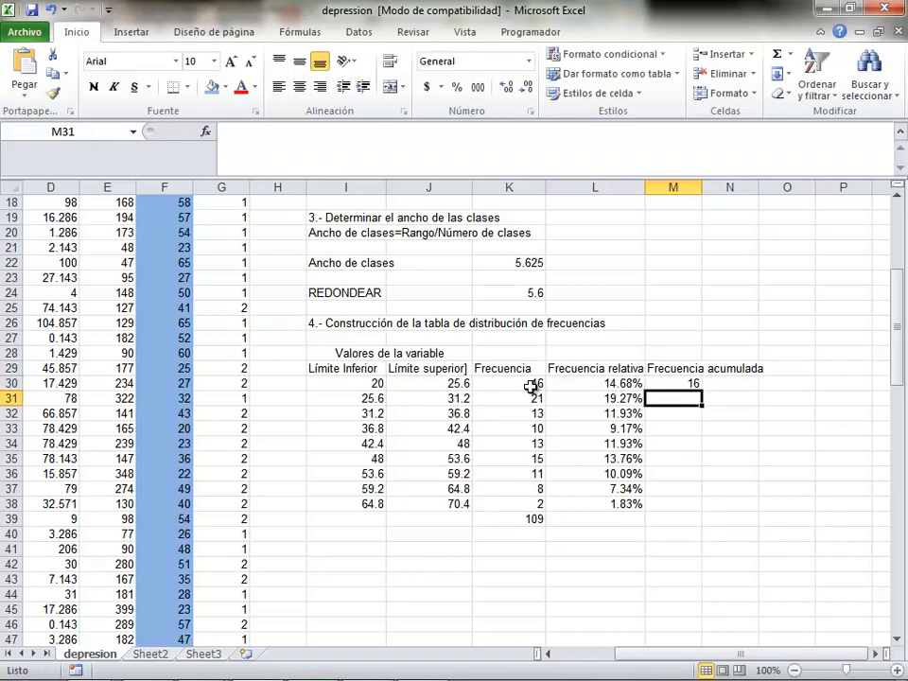
Enter the cumulative formula =K31+M30 in cell M31 and fill it down to M38.
{"action": "type", "text": "="}
{"action": "key", "text": "Left"}
{"action": "key", "text": "Left"}
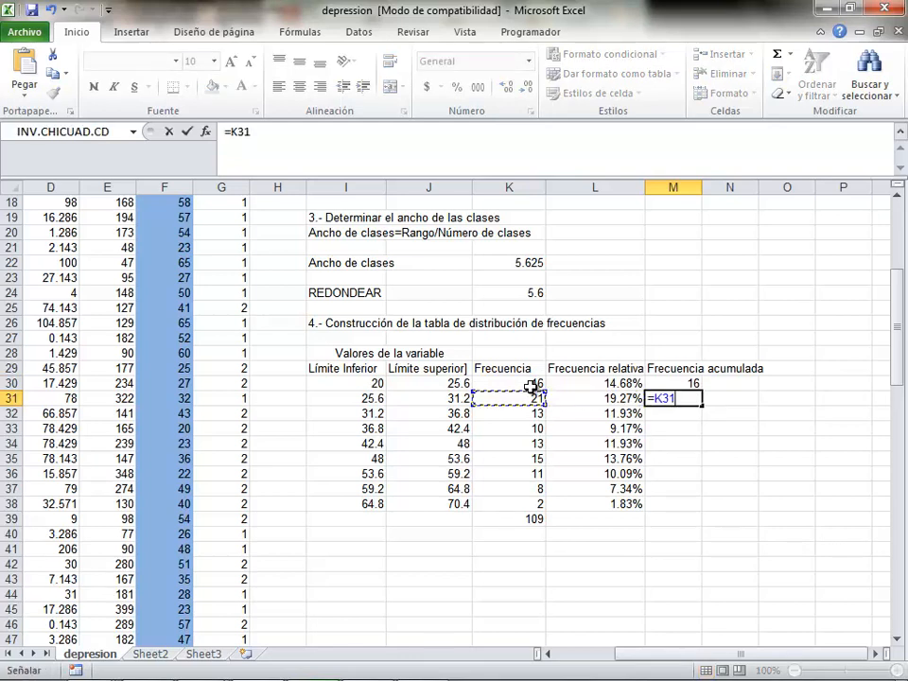
{"action": "type", "text": "+"}
{"action": "key", "text": "Up"}
{"action": "key", "text": "Return"}
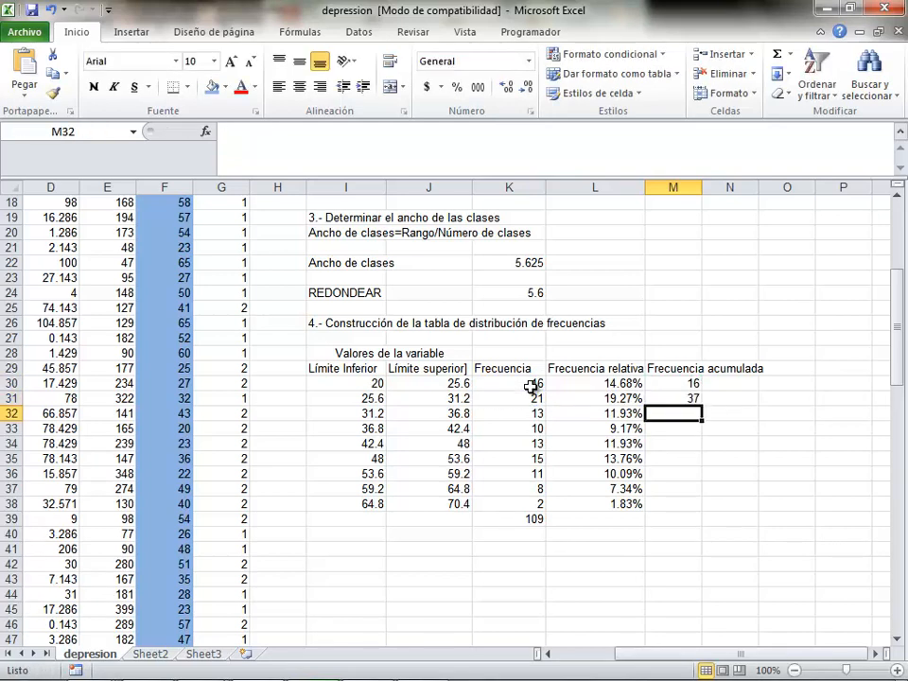
{"action": "left_click", "coordinate": [693, 399]}
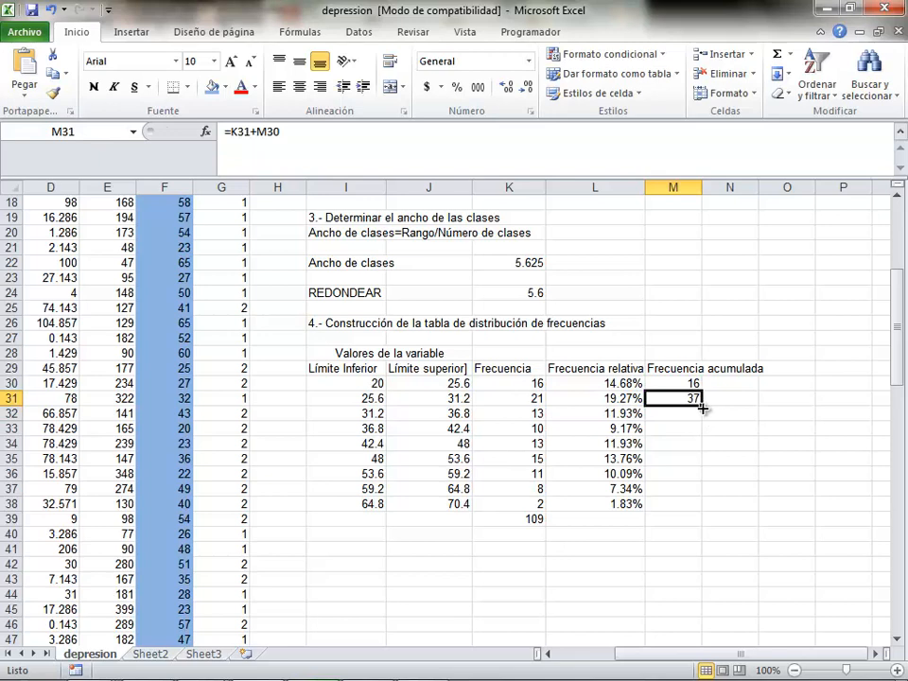
{"action": "left_click_drag", "start_coordinate": [702, 408], "coordinate": [700, 512]}
Widen column M slightly and wrap the text in the table's header cells I29:N29.
{"action": "left_click", "coordinate": [739, 369]}
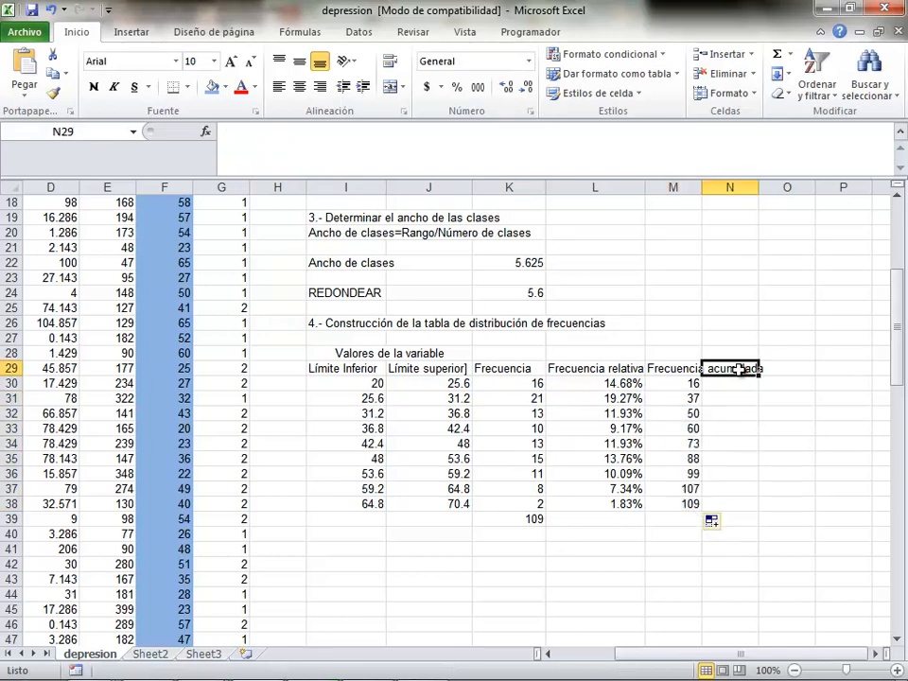
{"action": "left_click_drag", "start_coordinate": [702, 187], "coordinate": [723, 187]}
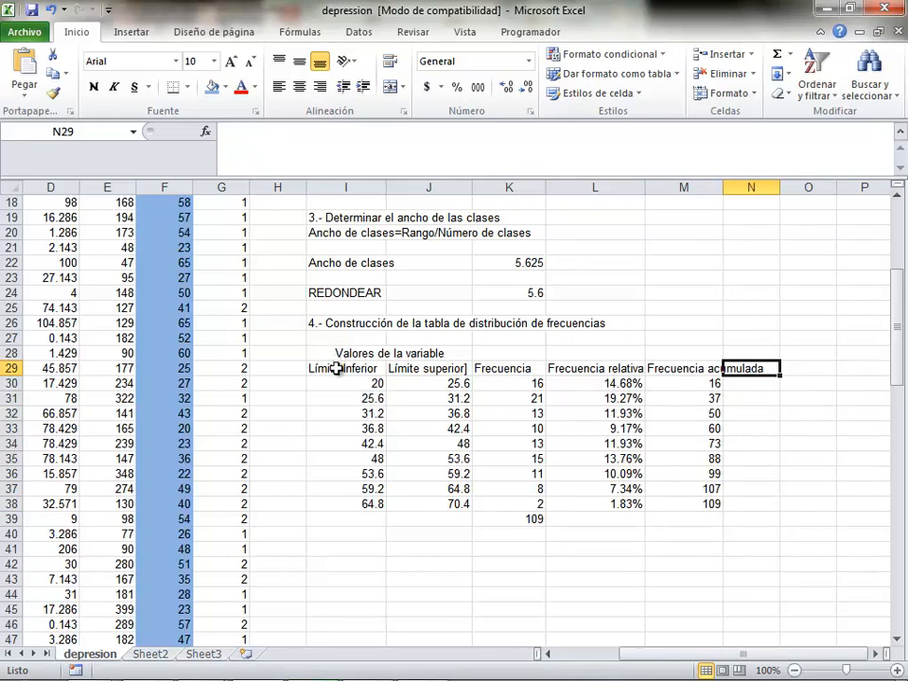
{"action": "left_click_drag", "start_coordinate": [337, 369], "coordinate": [773, 369]}
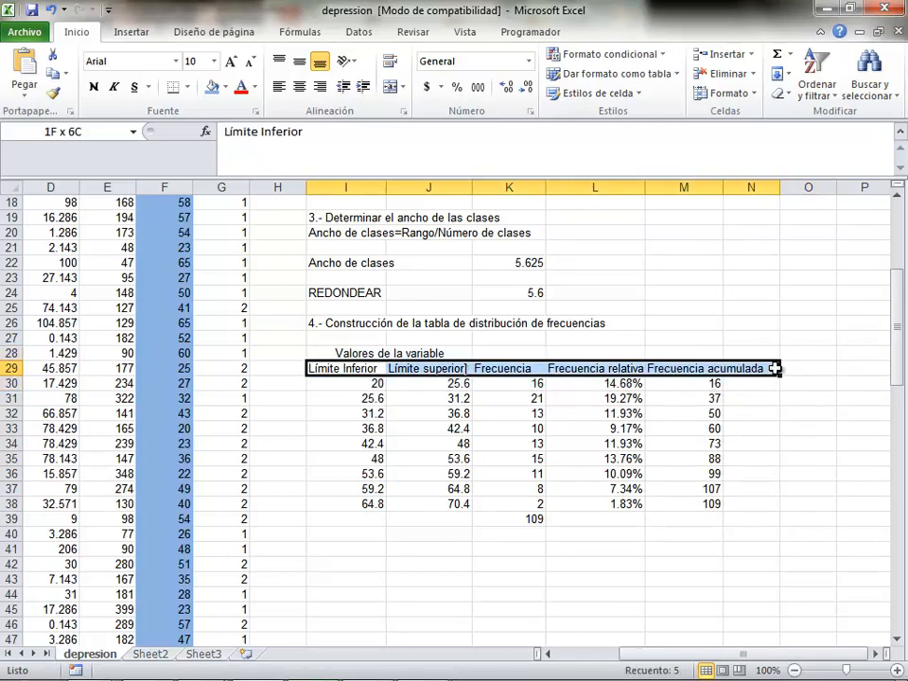
{"action": "left_click", "coordinate": [389, 61]}
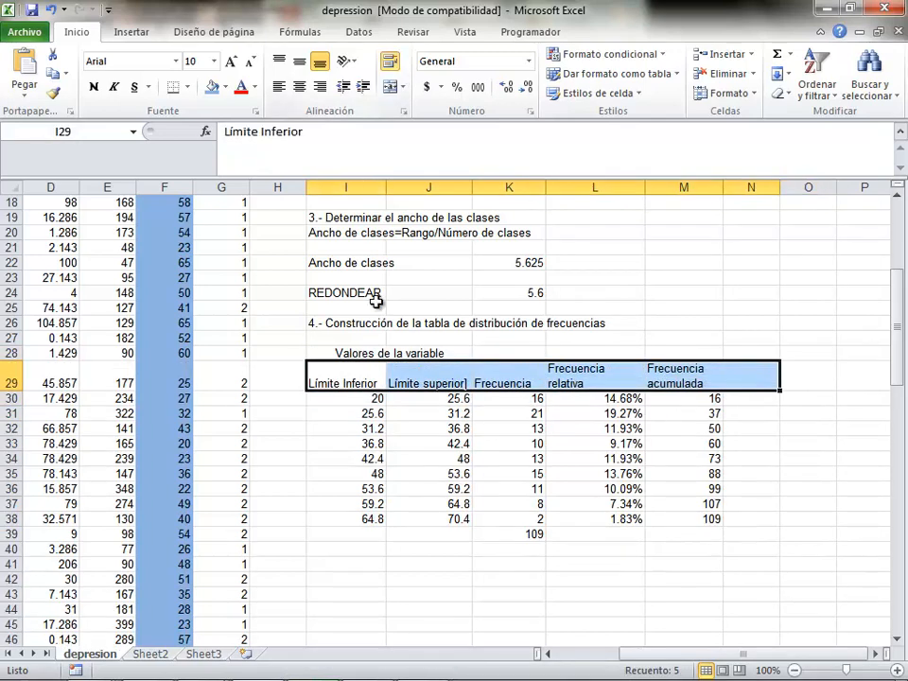
Enter the header "Frecuencia acumulada relativa" in cell N29 and widen column N so its words are not split.
{"action": "left_click", "coordinate": [762, 381]}
{"action": "type", "text": "Fre"}
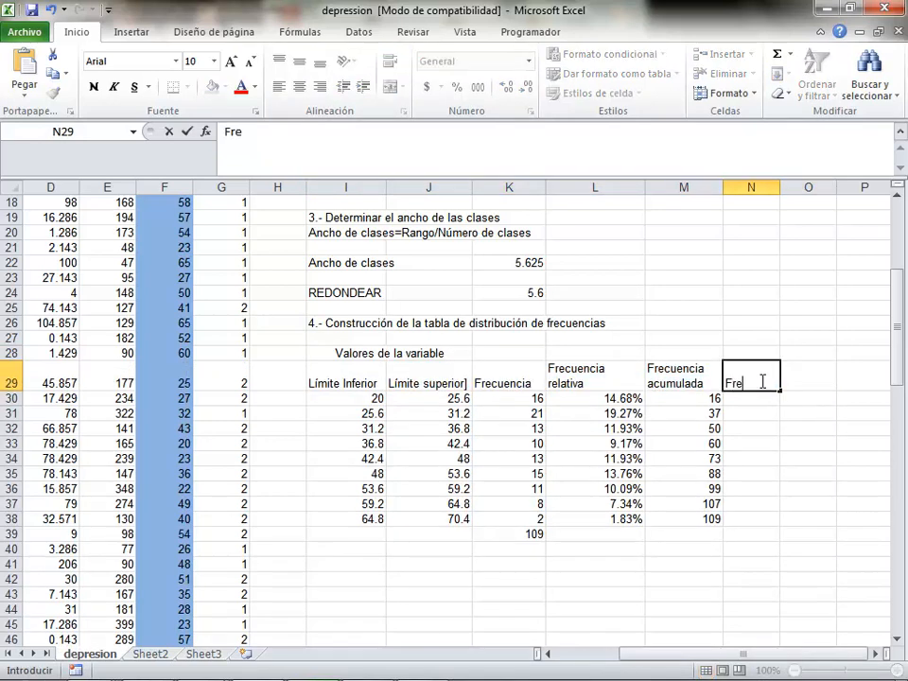
{"action": "type", "text": "cuencia acumul"}
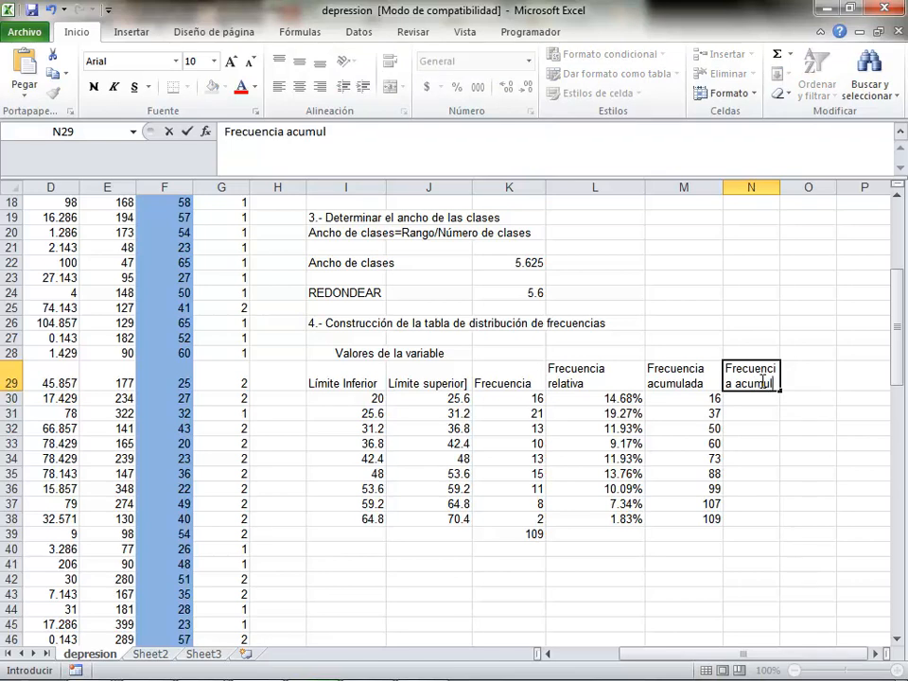
{"action": "type", "text": "ada relativa"}
{"action": "key", "text": "Return"}
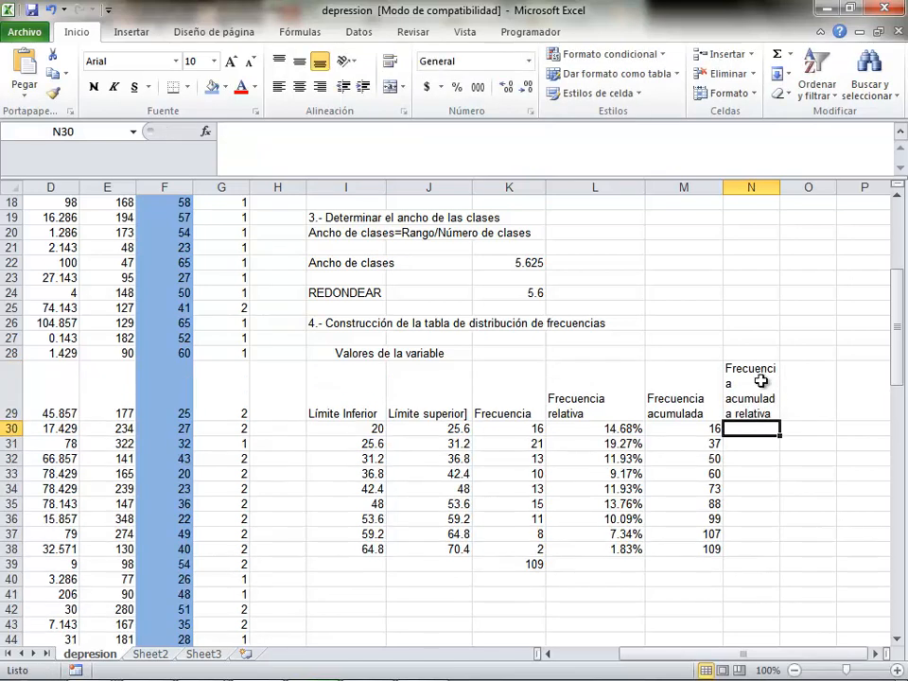
{"action": "left_click_drag", "start_coordinate": [779, 188], "coordinate": [799, 189]}
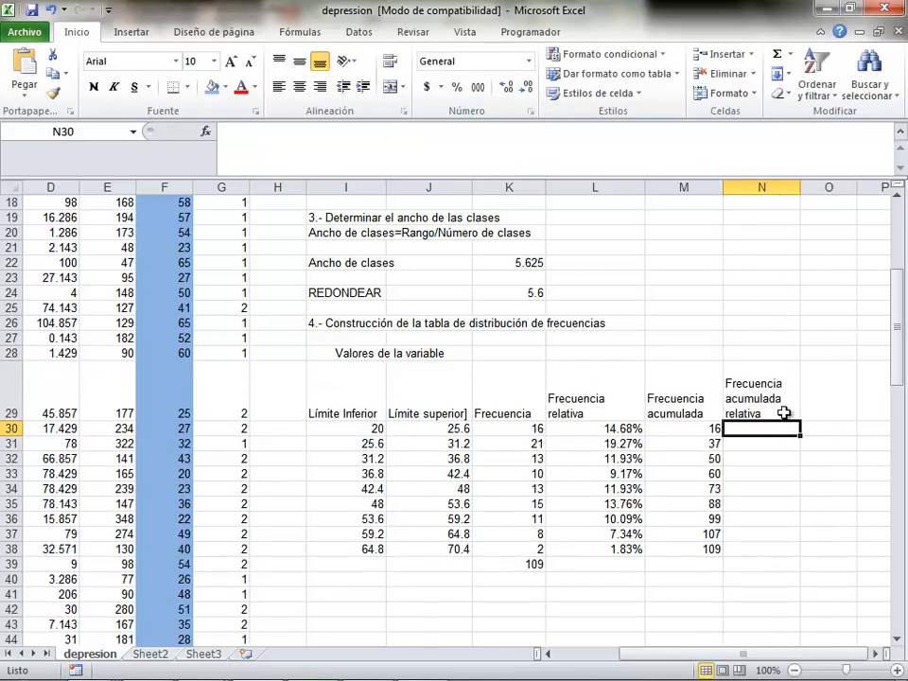
Calculate the first class's relative cumulative frequency in cell N30 with the formula =M30/$K$39.
{"action": "type", "text": "="}
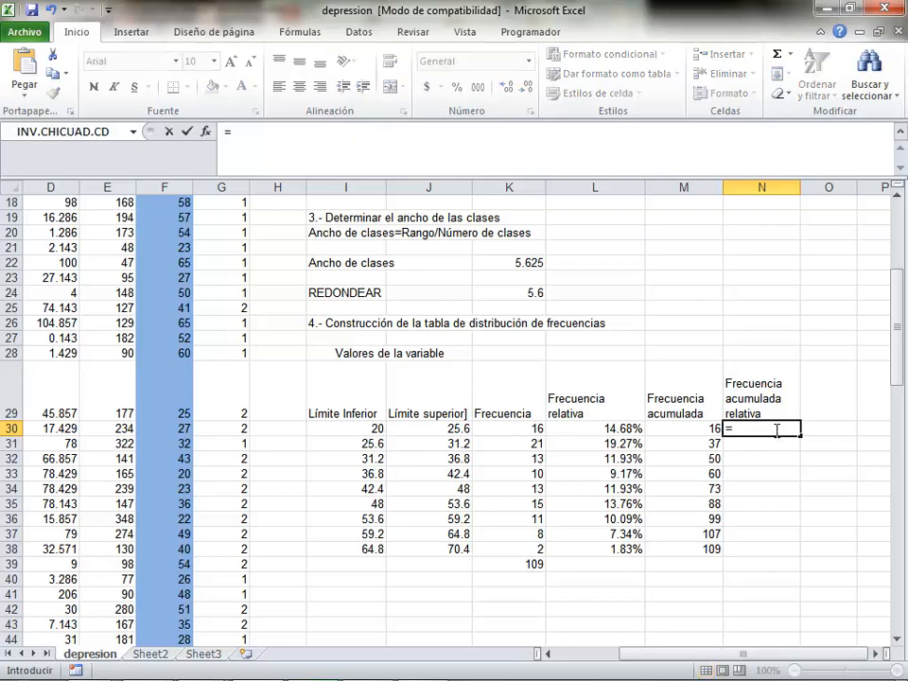
{"action": "key", "text": "Left"}
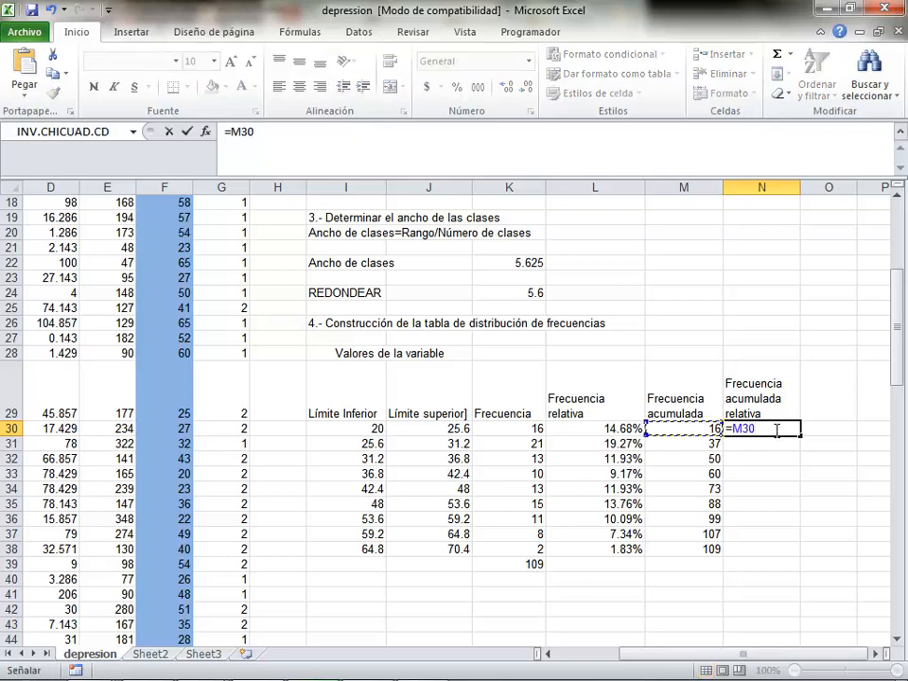
{"action": "type", "text": "/"}
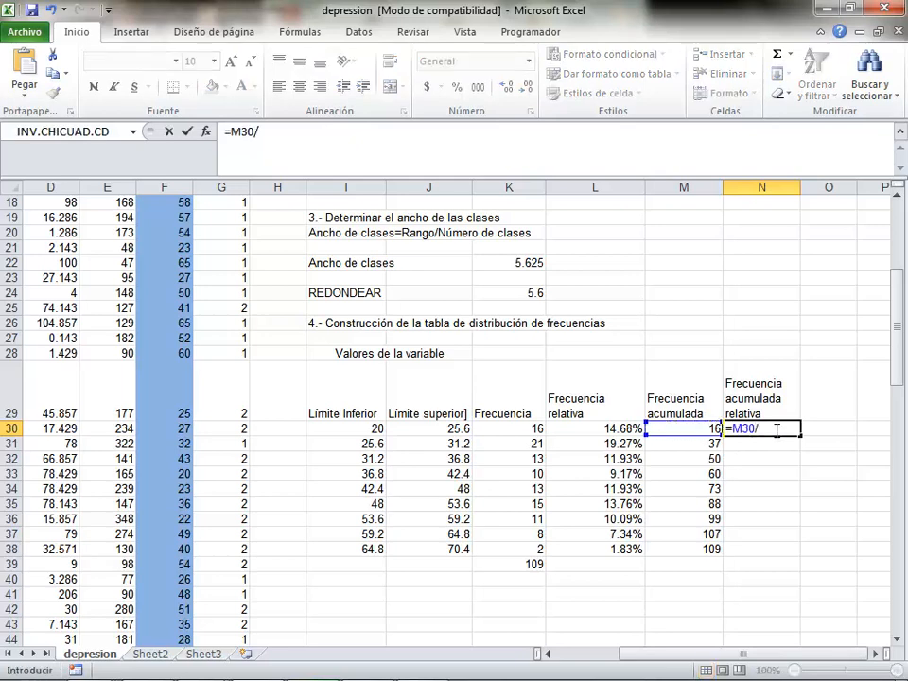
{"action": "left_click", "coordinate": [534, 564]}
{"action": "key", "text": "F4"}
{"action": "key", "text": "Return"}
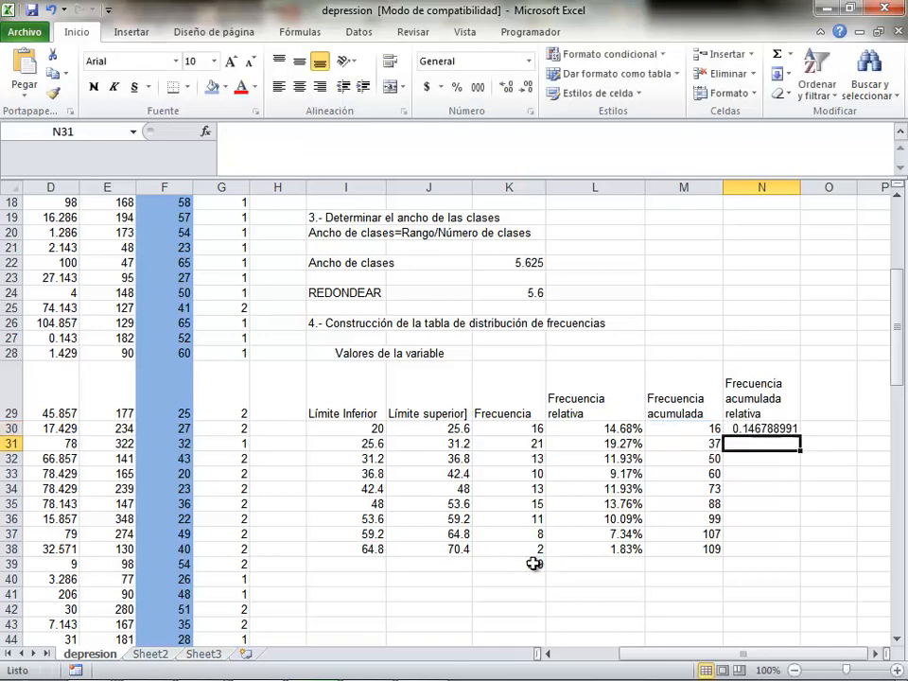
Fill the N30 formula down to N38 and format the column's values as percentages with two decimals.
{"action": "left_click", "coordinate": [780, 428]}
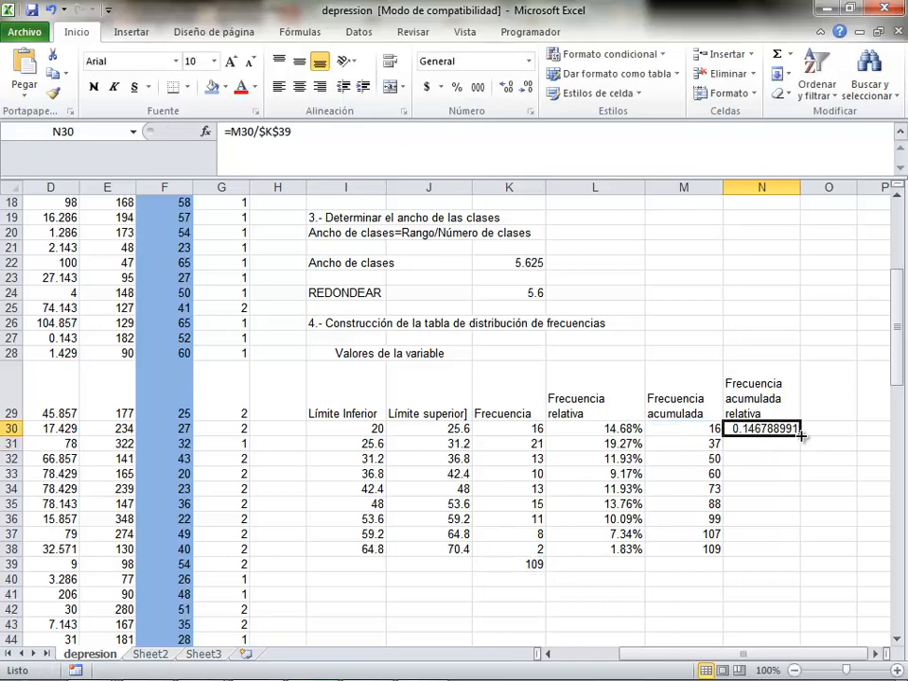
{"action": "left_click_drag", "start_coordinate": [800, 436], "coordinate": [803, 554]}
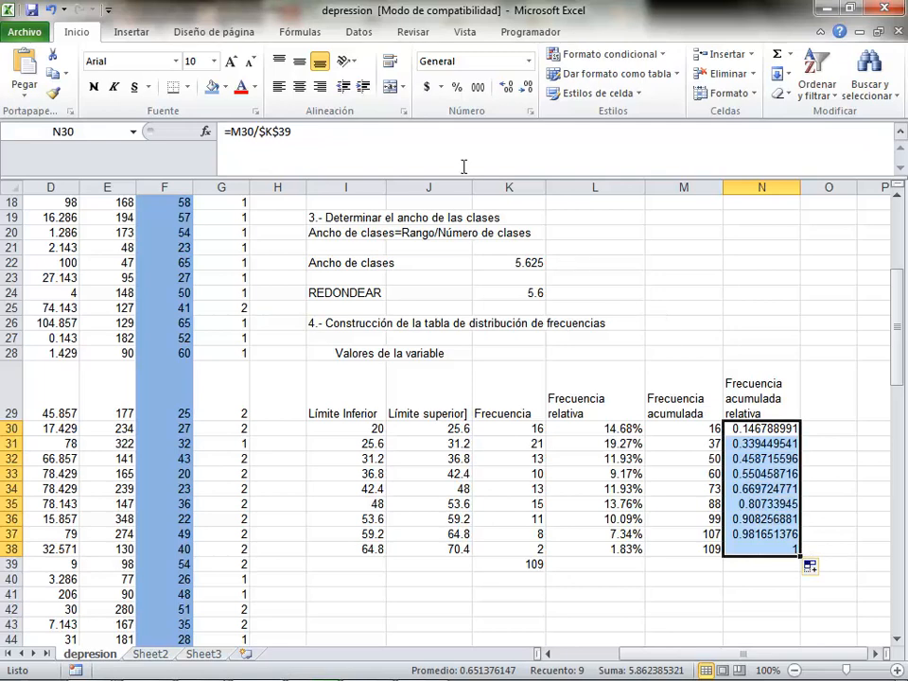
{"action": "left_click", "coordinate": [457, 86]}
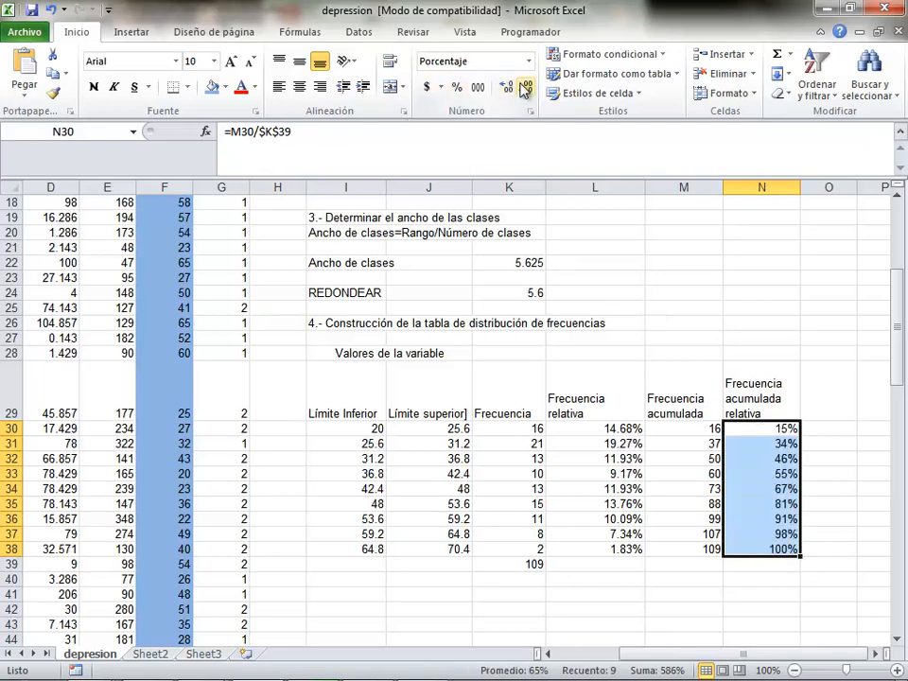
{"action": "left_click", "coordinate": [508, 87]}
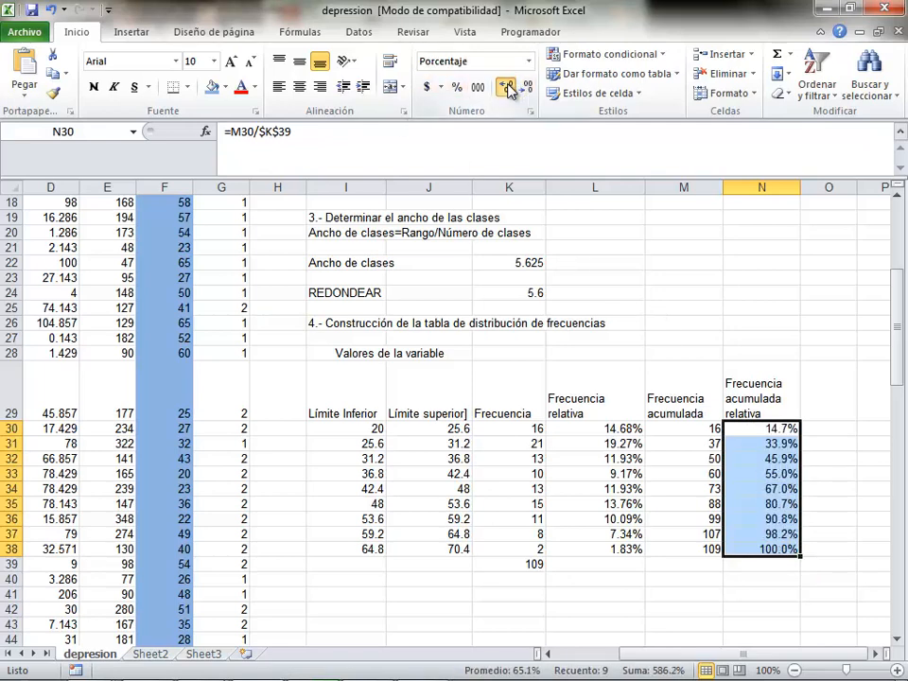
{"action": "left_click", "coordinate": [508, 87]}
{"action": "left_click", "coordinate": [743, 293]}
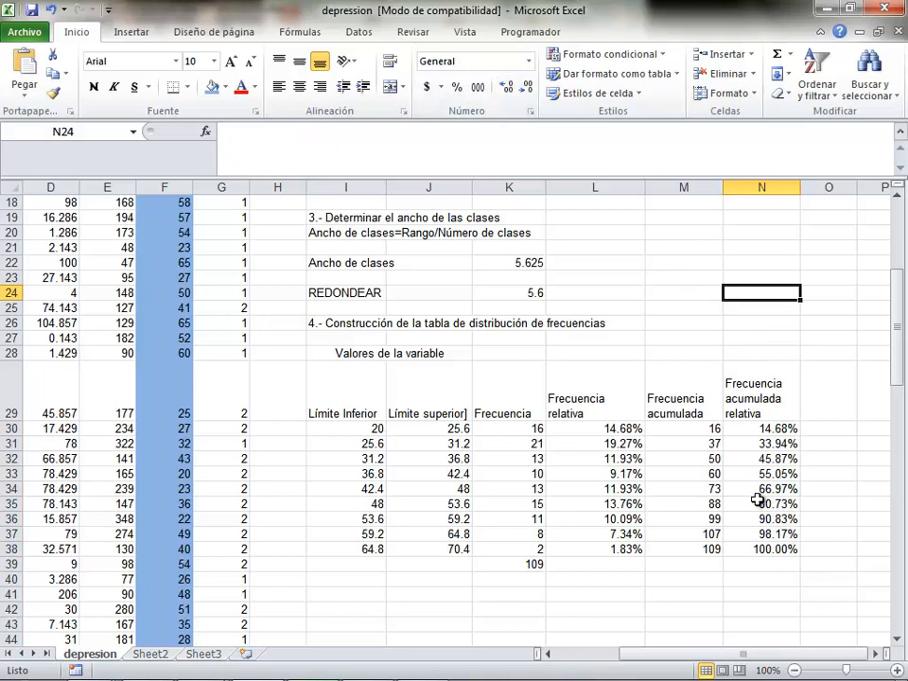
Compare the last cumulative frequency in M38 with the total in K39, and check the last relative cumulative value in N38.
{"action": "left_click", "coordinate": [708, 549]}
{"action": "left_click", "coordinate": [535, 563]}
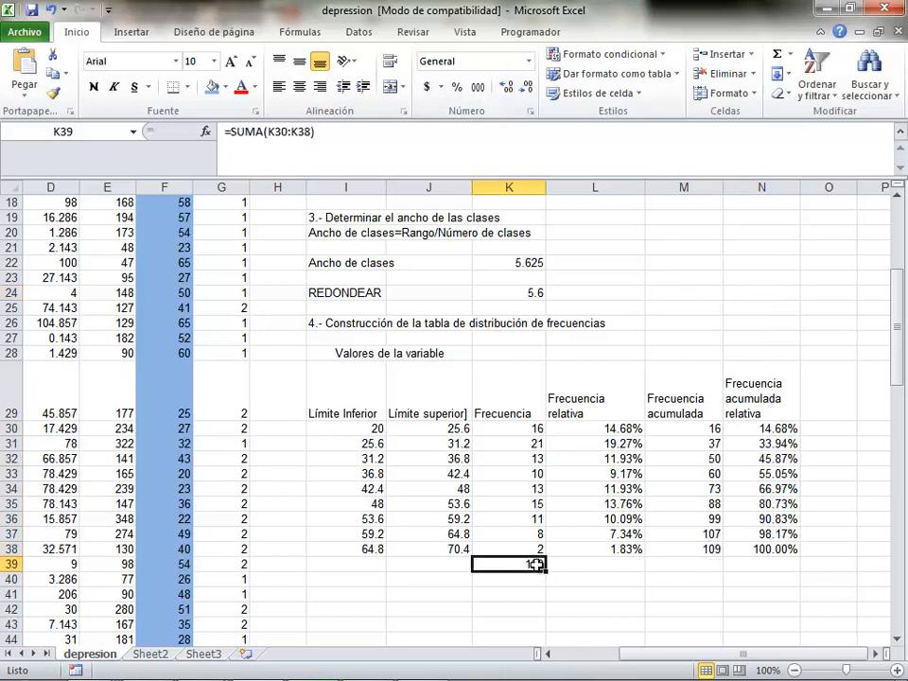
{"action": "left_click", "coordinate": [683, 545]}
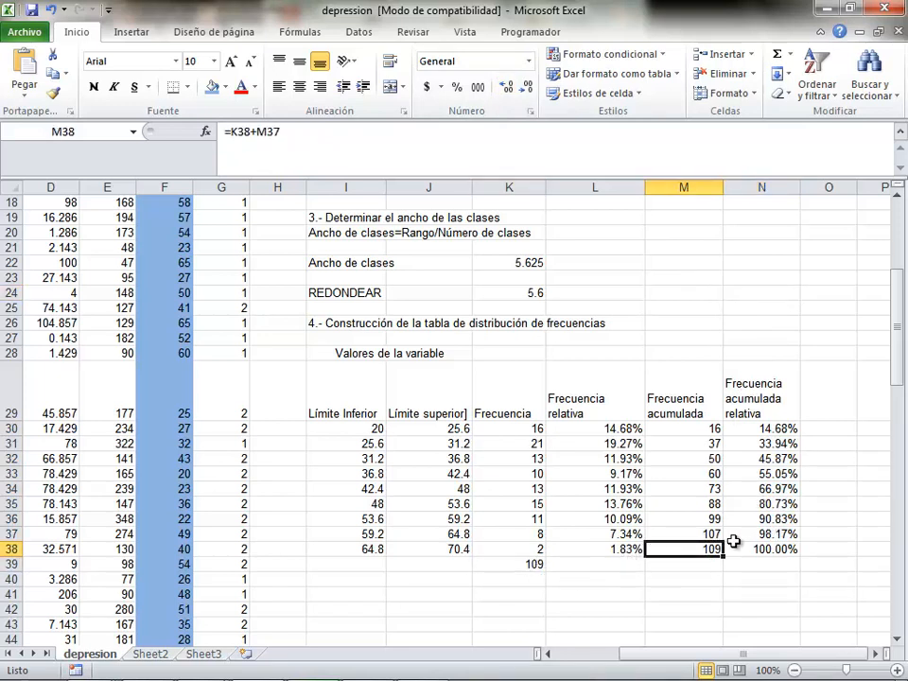
{"action": "left_click", "coordinate": [770, 548]}
{"action": "left_click", "coordinate": [750, 579]}
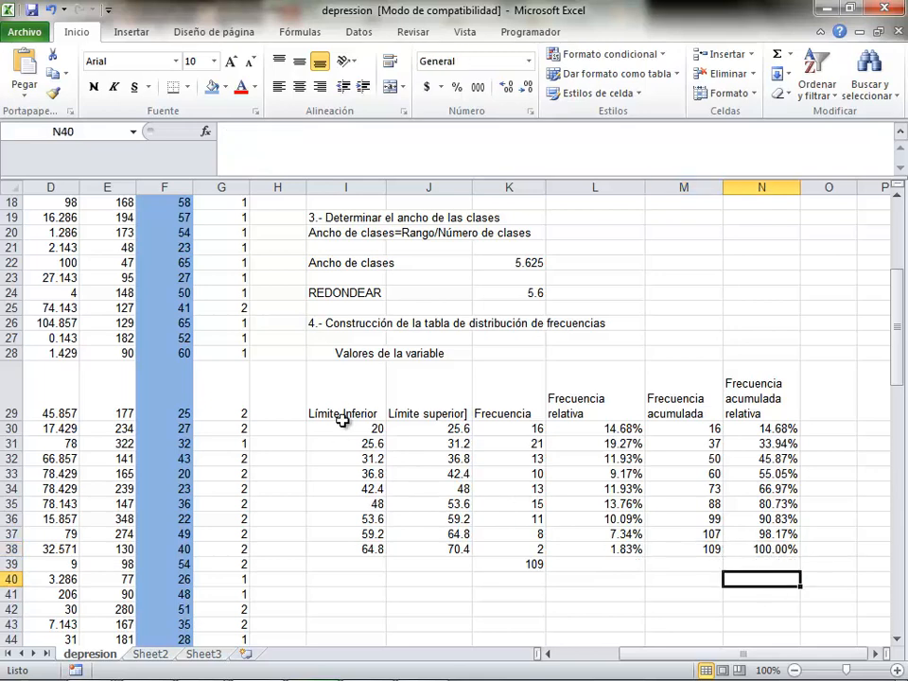
Apply all borders to the frequency table I29:N38.
{"action": "left_click_drag", "start_coordinate": [334, 406], "coordinate": [734, 552]}
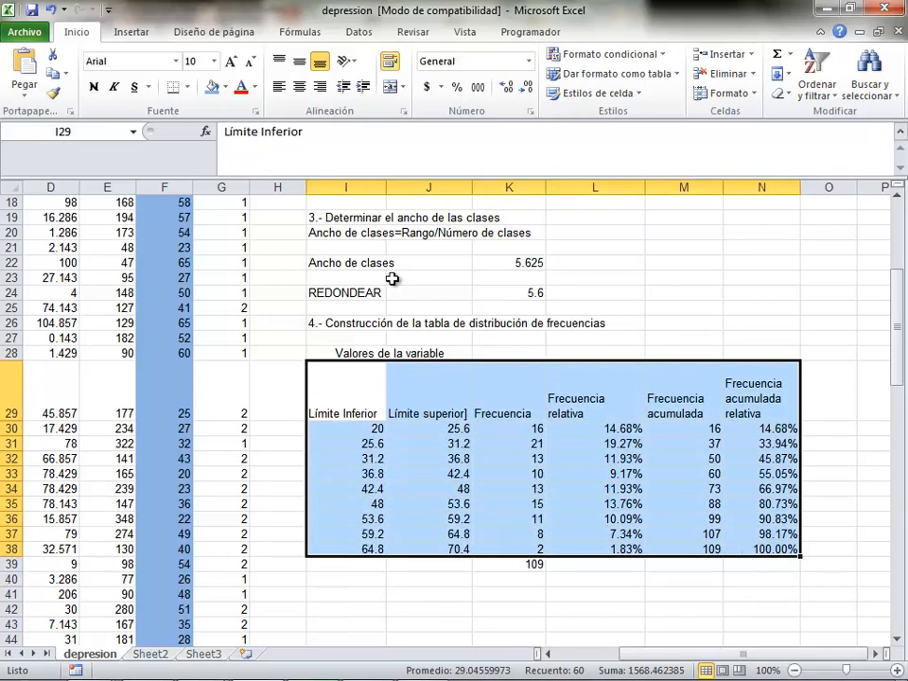
{"action": "left_click", "coordinate": [187, 87]}
{"action": "left_click", "coordinate": [179, 230]}
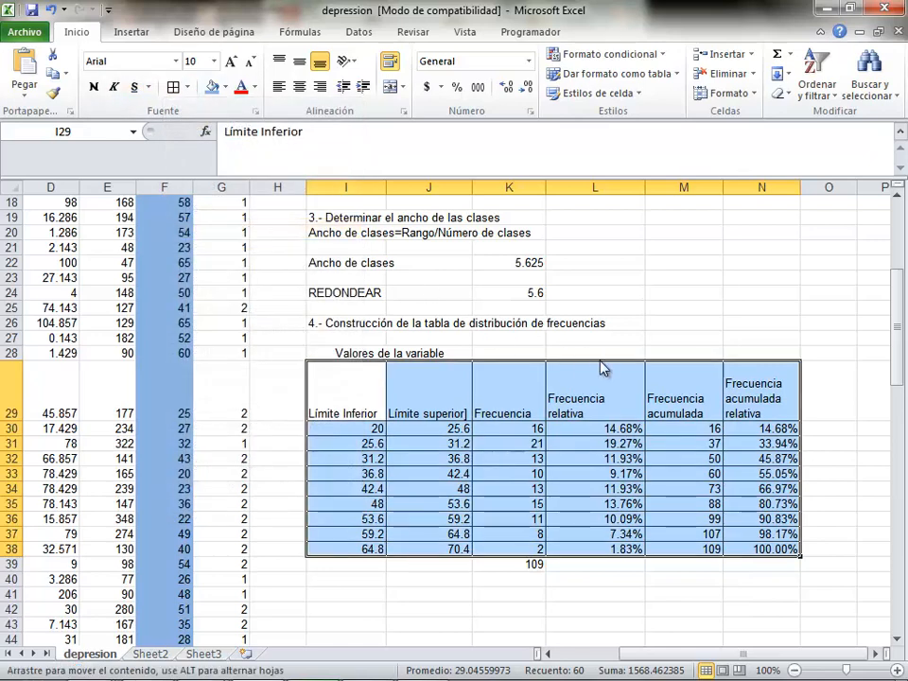
{"action": "left_click", "coordinate": [673, 310]}
{"action": "scroll", "coordinate": [671, 312], "scroll_direction": "down", "scroll_amount": 1}
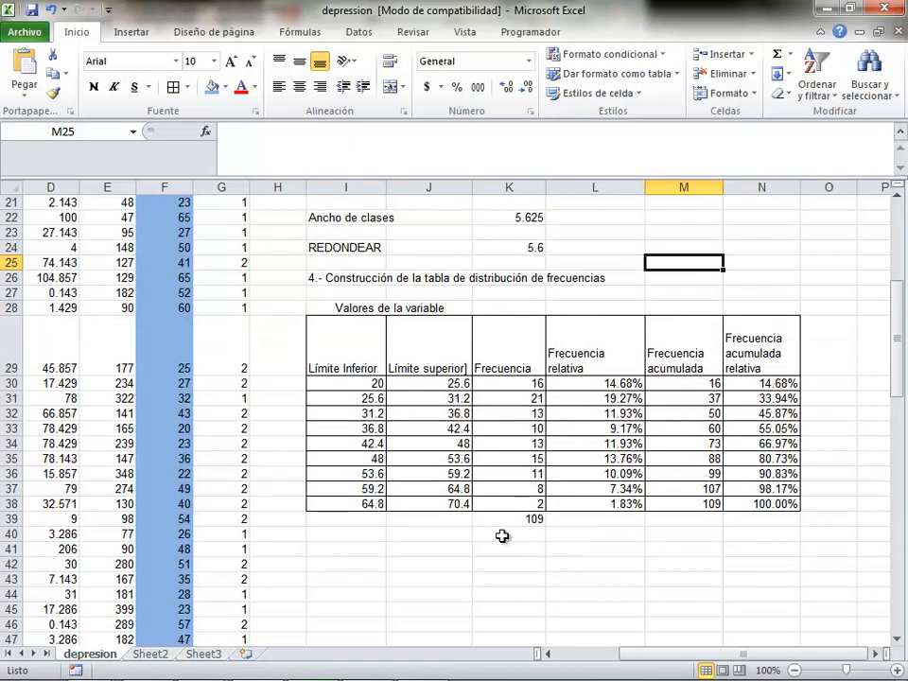
{"action": "left_click", "coordinate": [371, 564]}
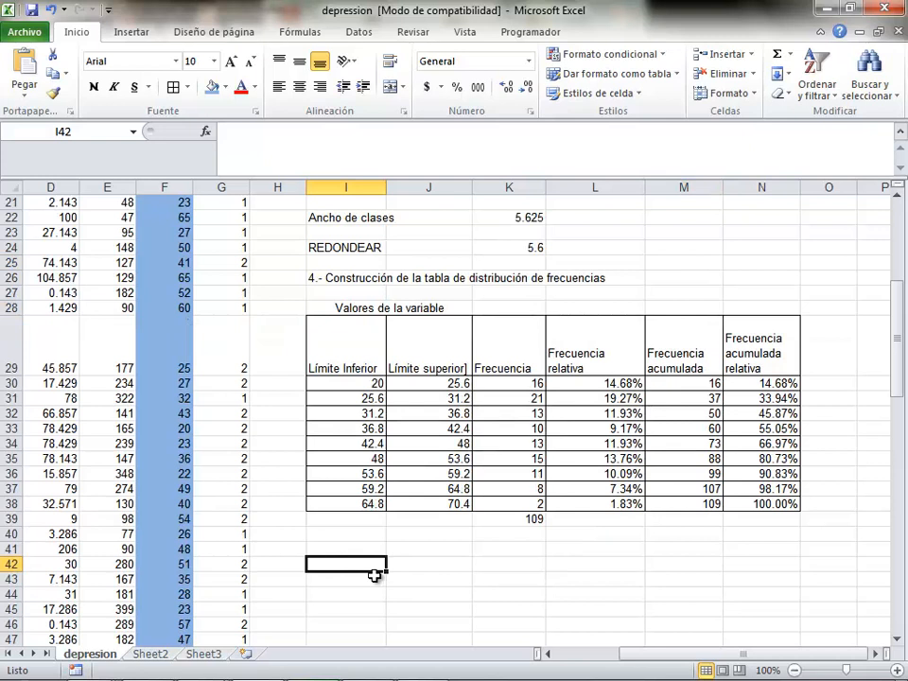